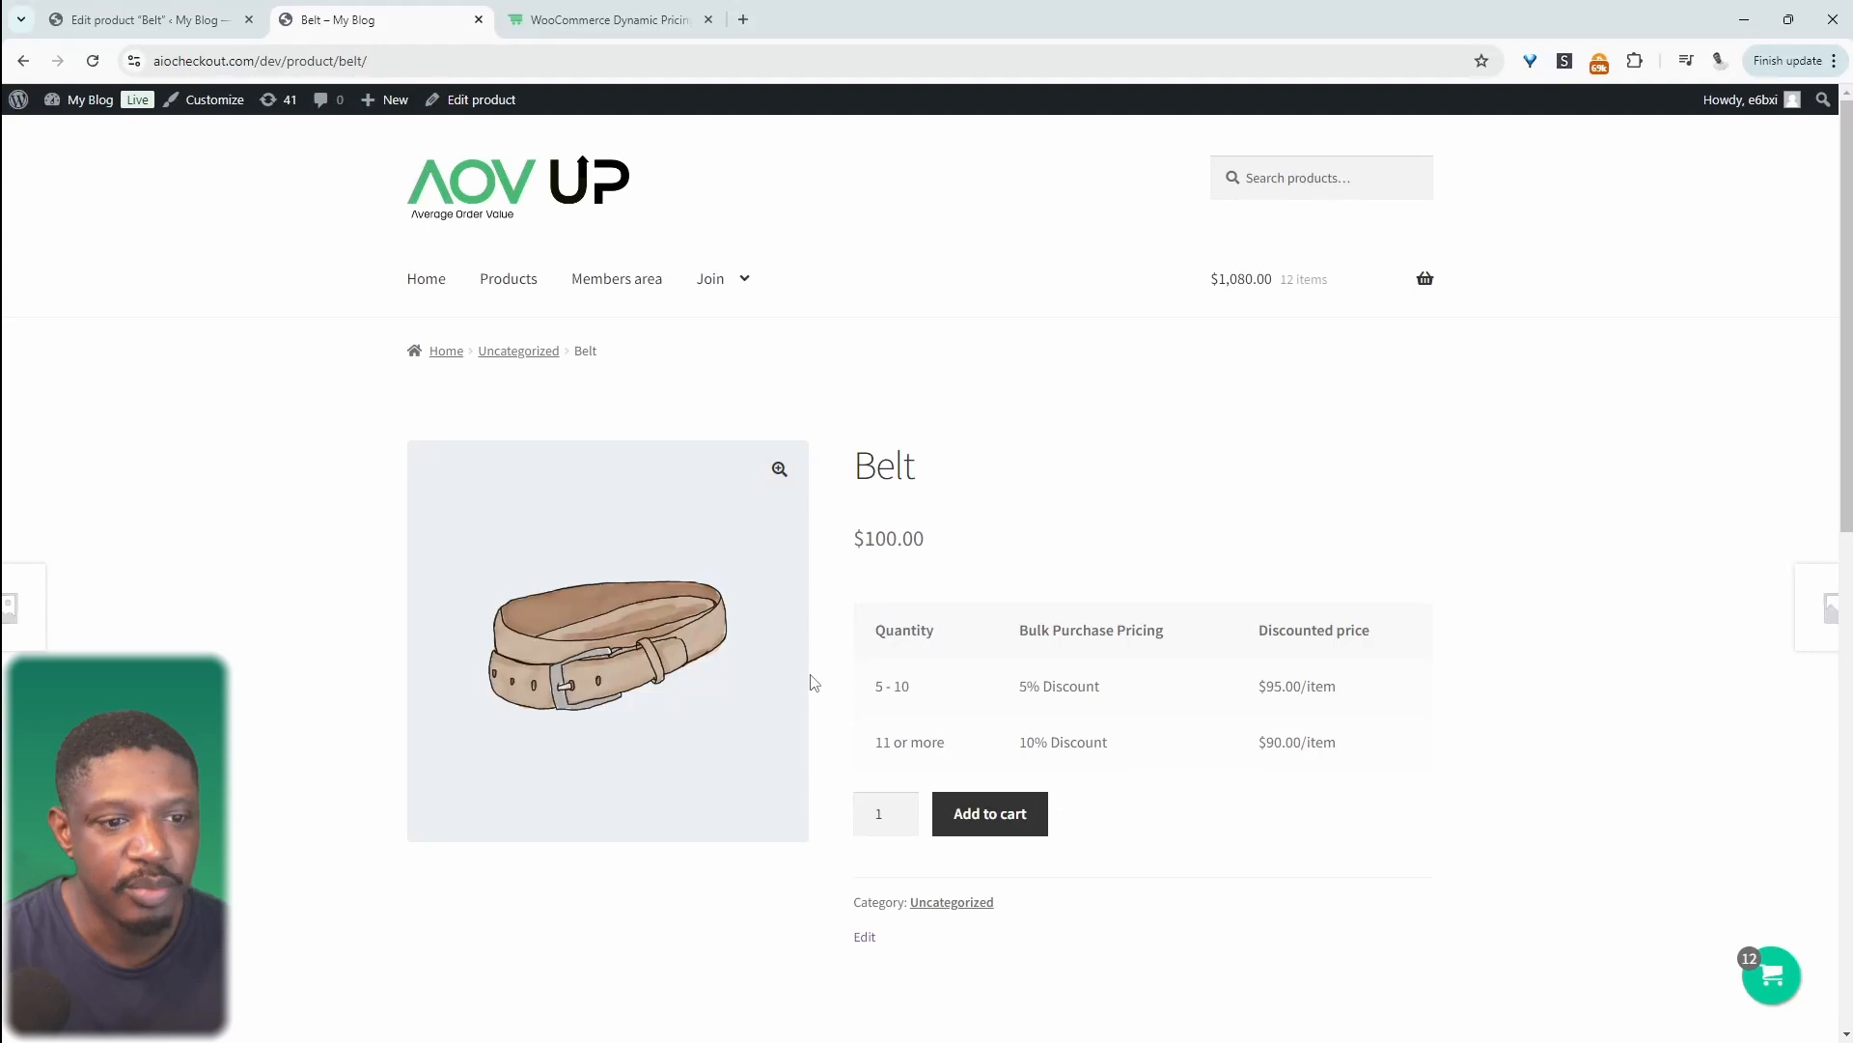
Step: Examine the Belt's bulk pricing table, including the discounts for 5 - 10 items and for 11 or more
{"action": "left_click_drag", "start_coordinate": [1396, 721], "coordinate": [1038, 633]}
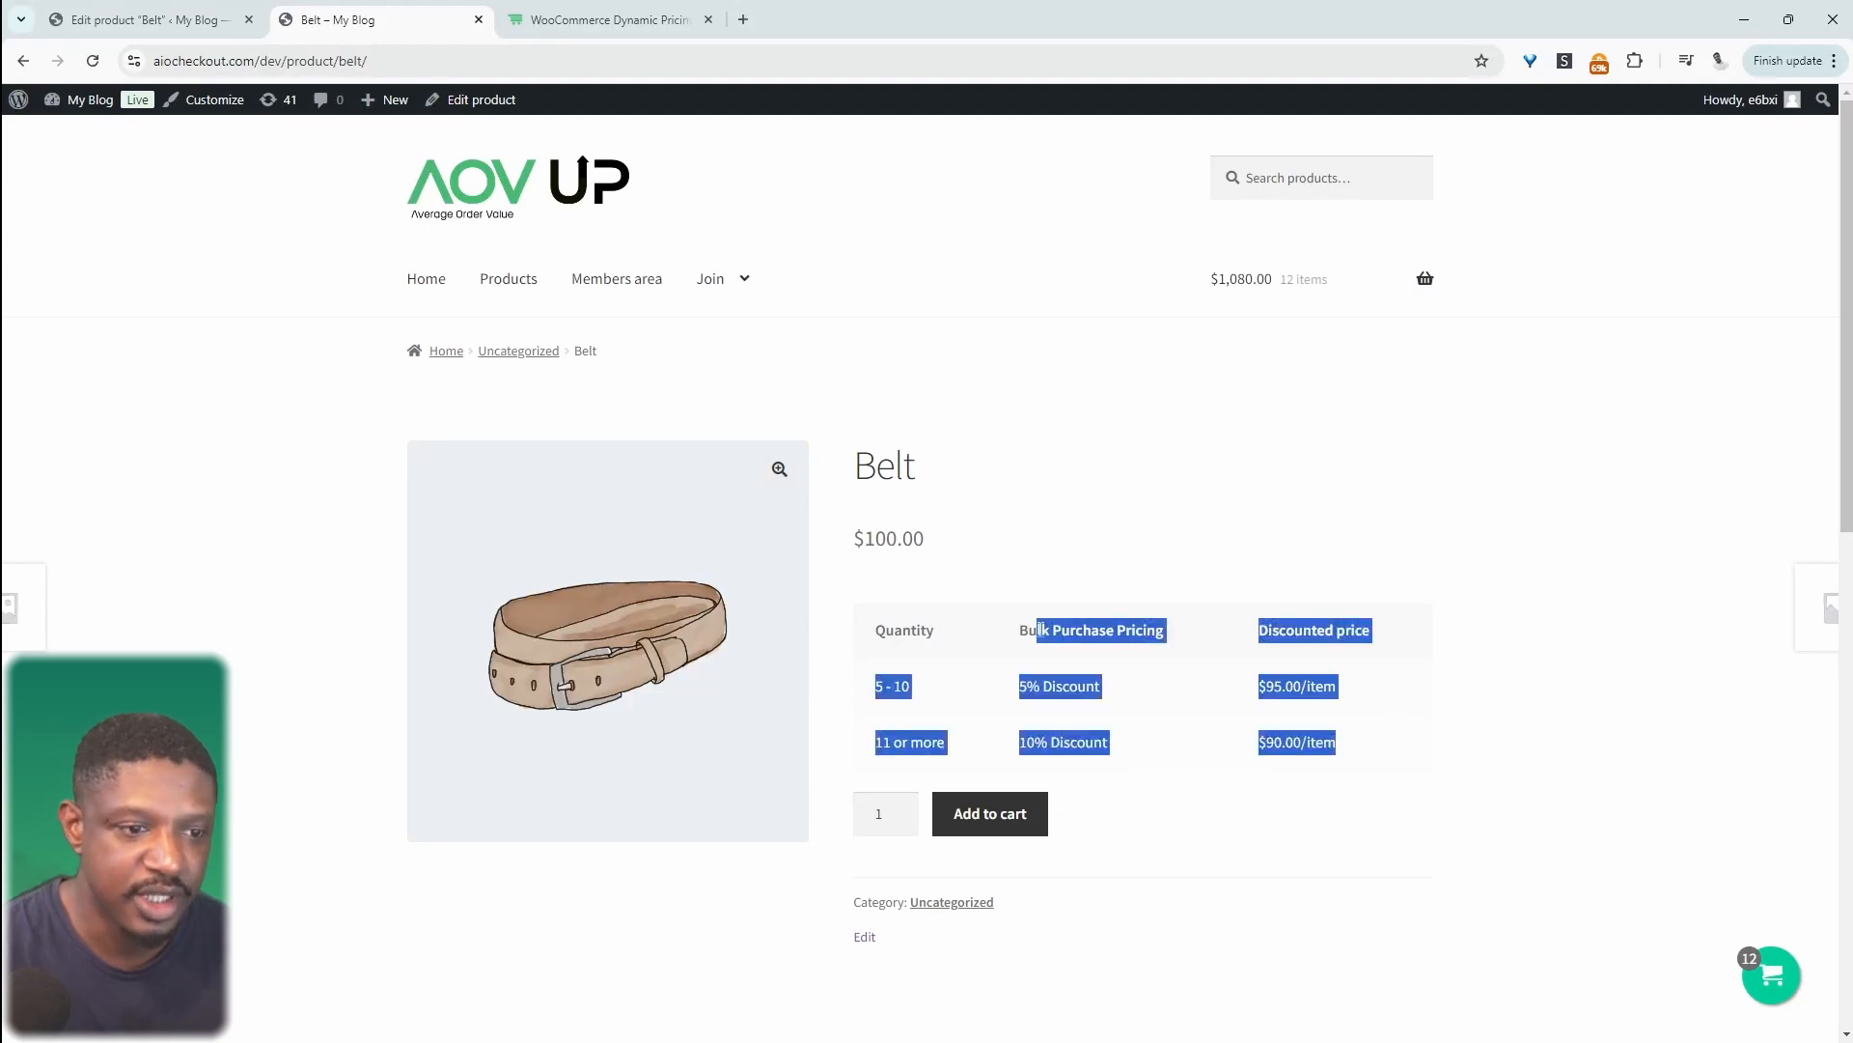
{"action": "left_click", "coordinate": [1047, 528]}
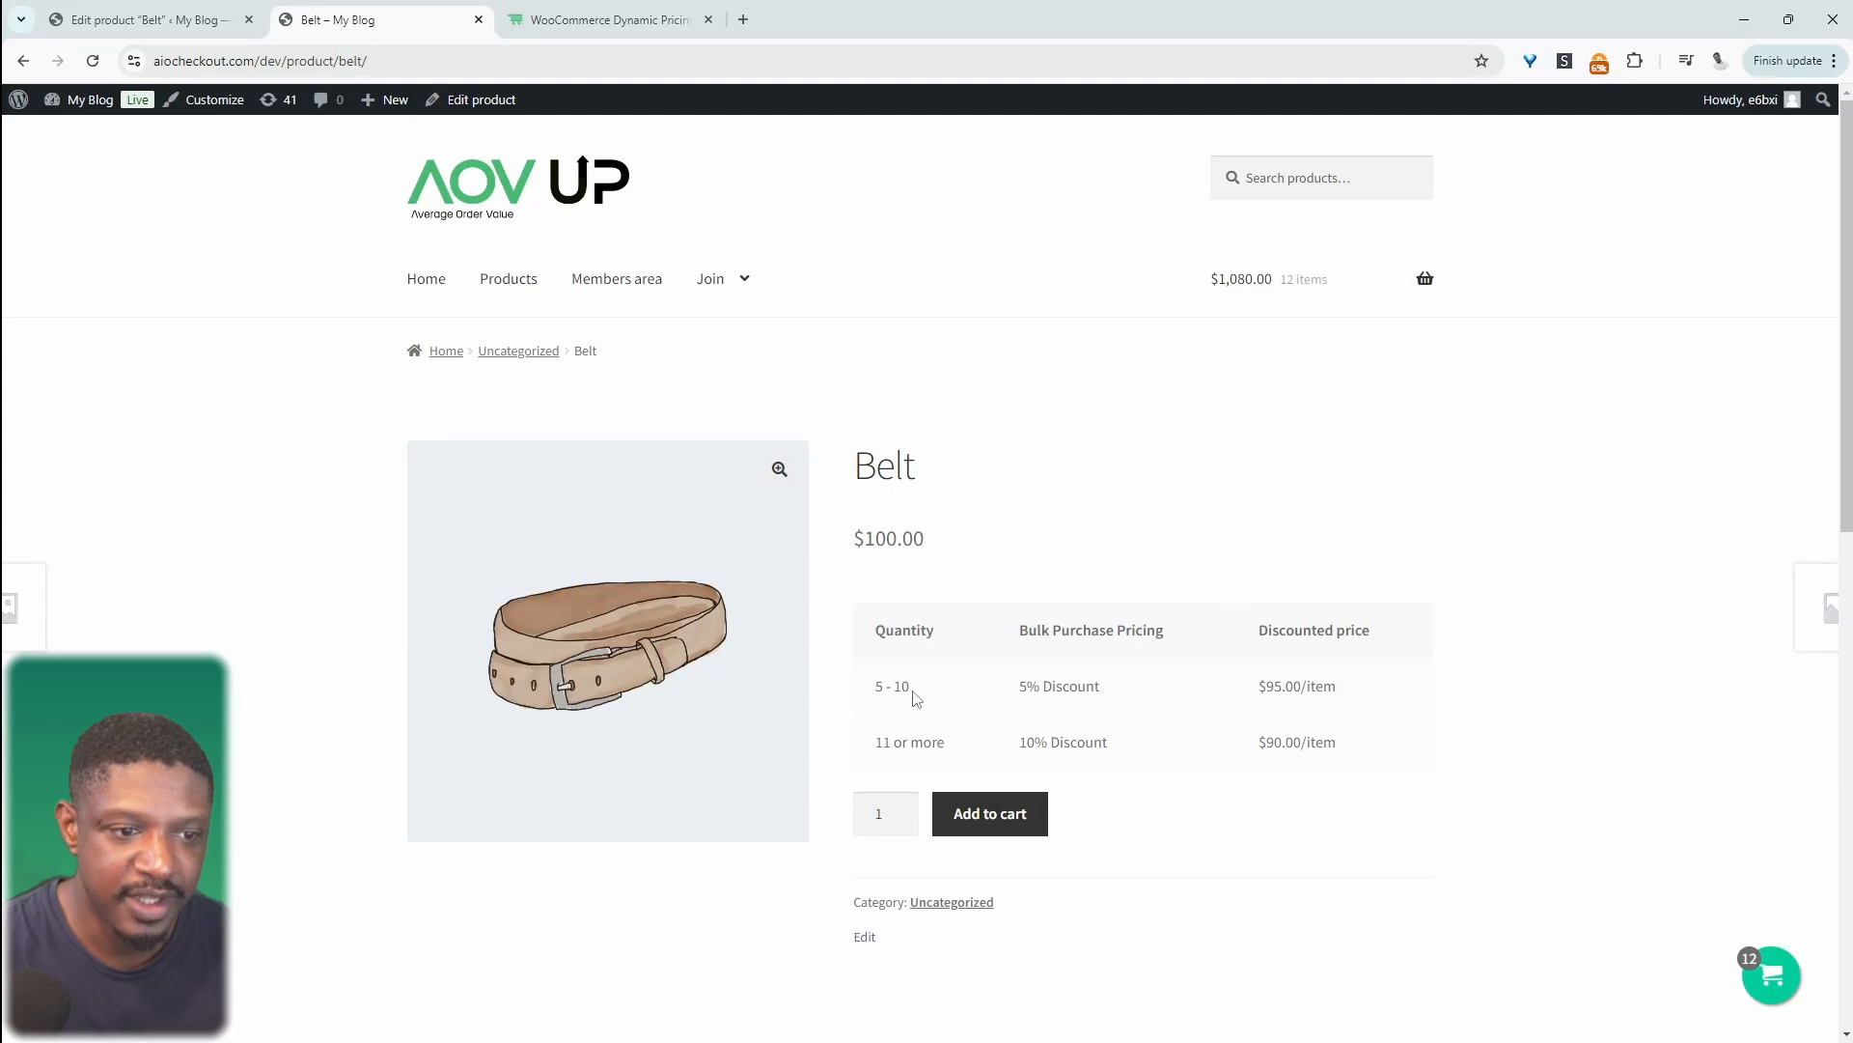
{"action": "left_click_drag", "start_coordinate": [1018, 686], "coordinate": [1097, 693]}
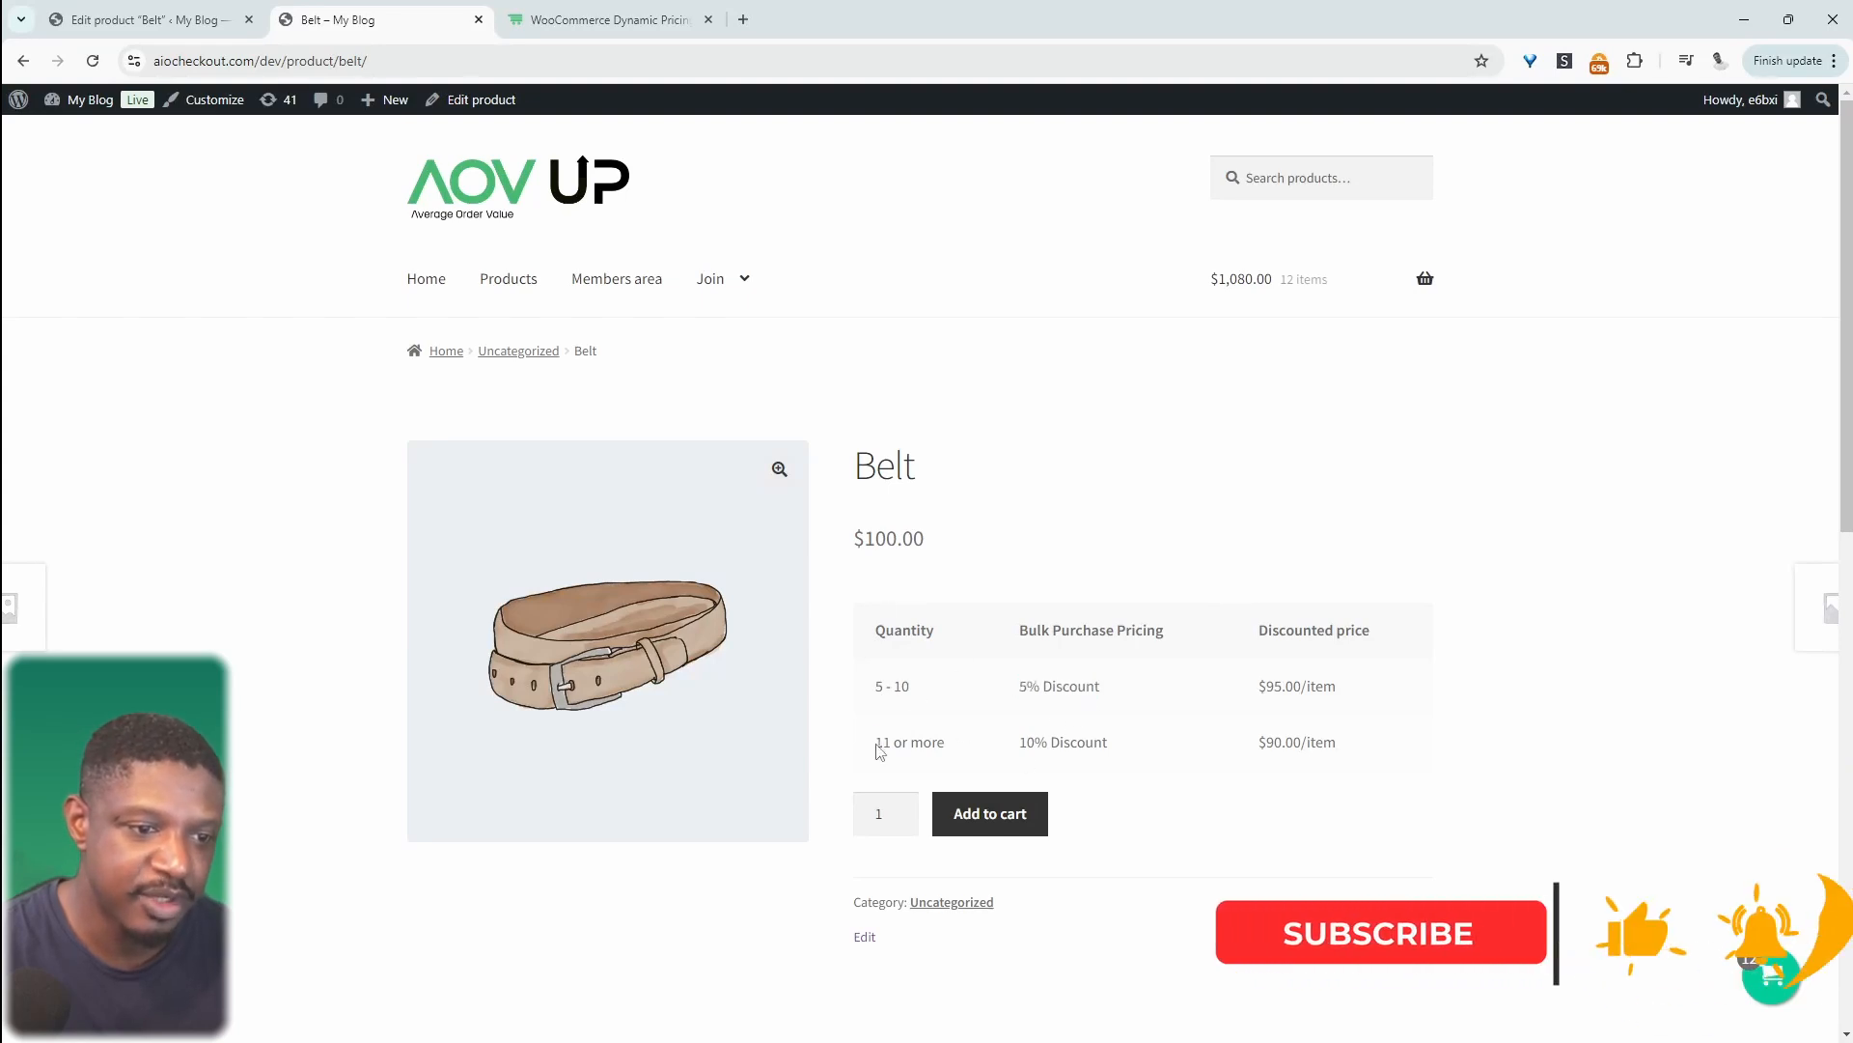
{"action": "left_click_drag", "start_coordinate": [877, 743], "coordinate": [885, 744]}
{"action": "left_click_drag", "start_coordinate": [1019, 743], "coordinate": [1083, 745]}
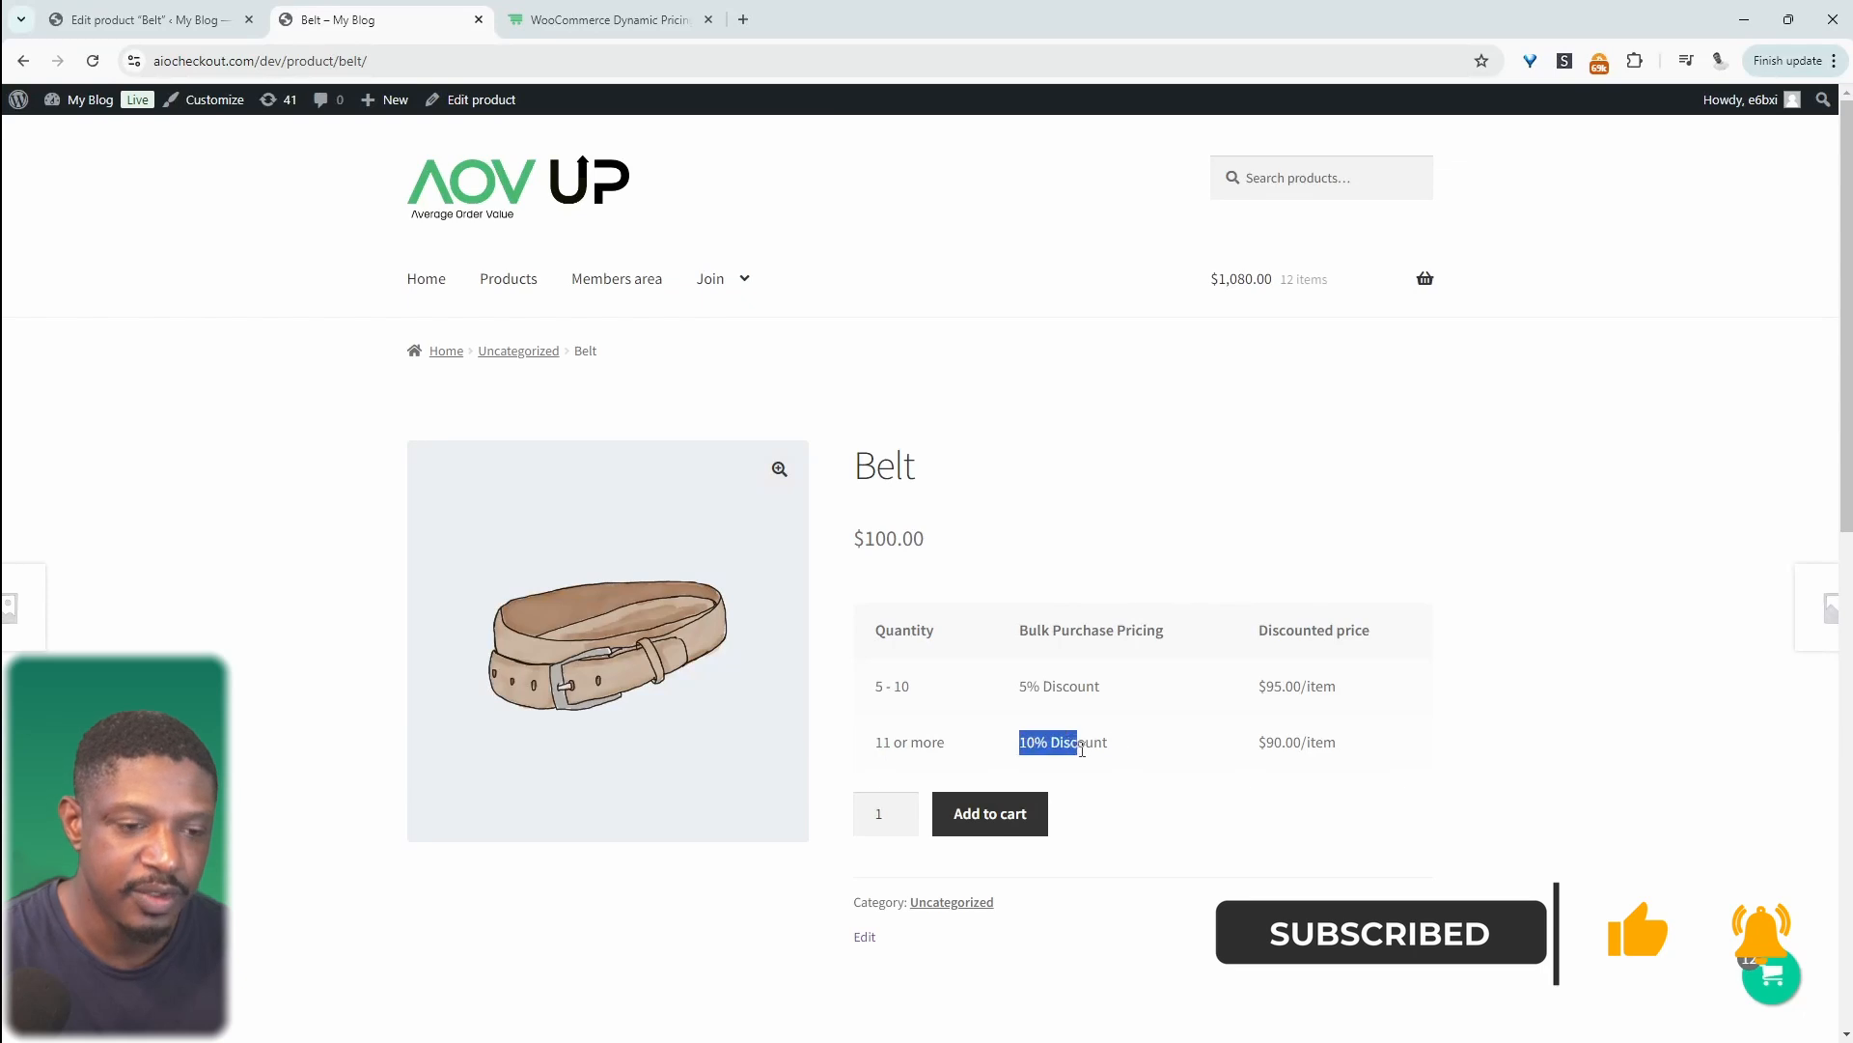
{"action": "left_click", "coordinate": [1114, 766]}
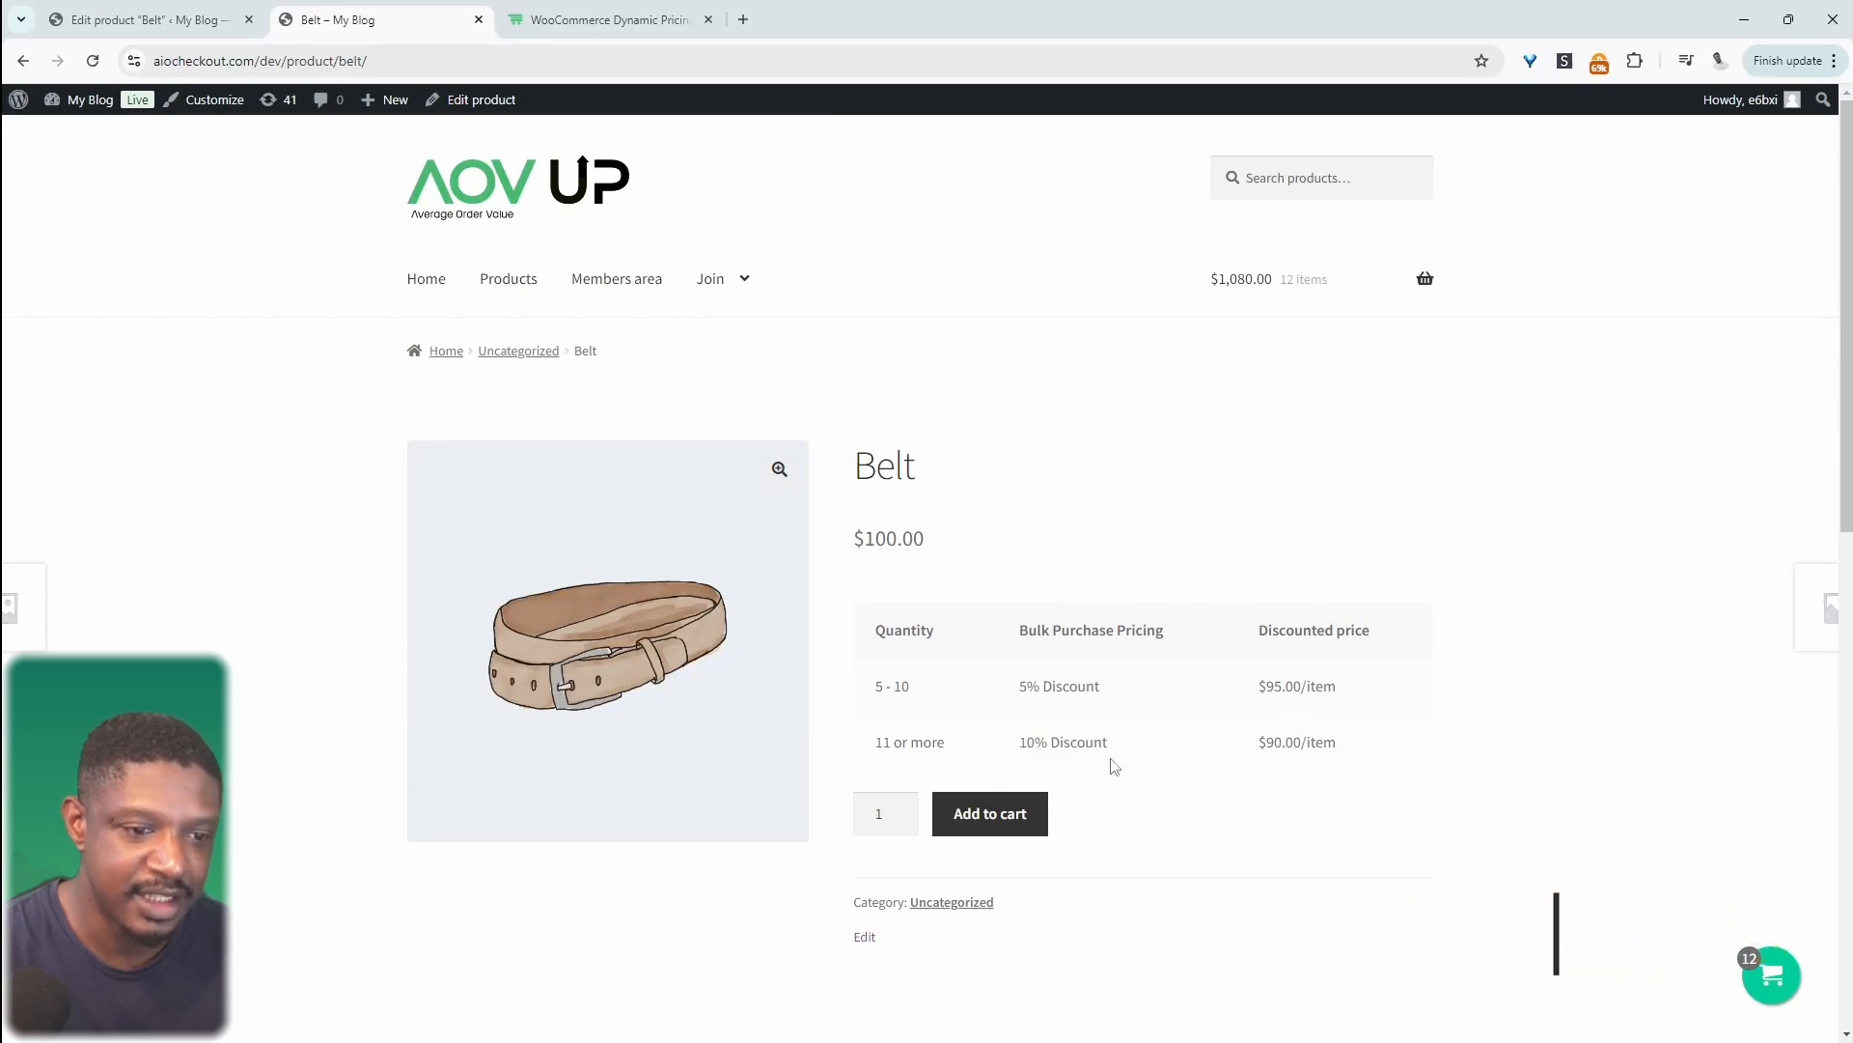
Step: Raise the Belt quantity to 5 and on to 11 to check the discounted price at each tier
{"action": "left_click", "coordinate": [902, 809]}
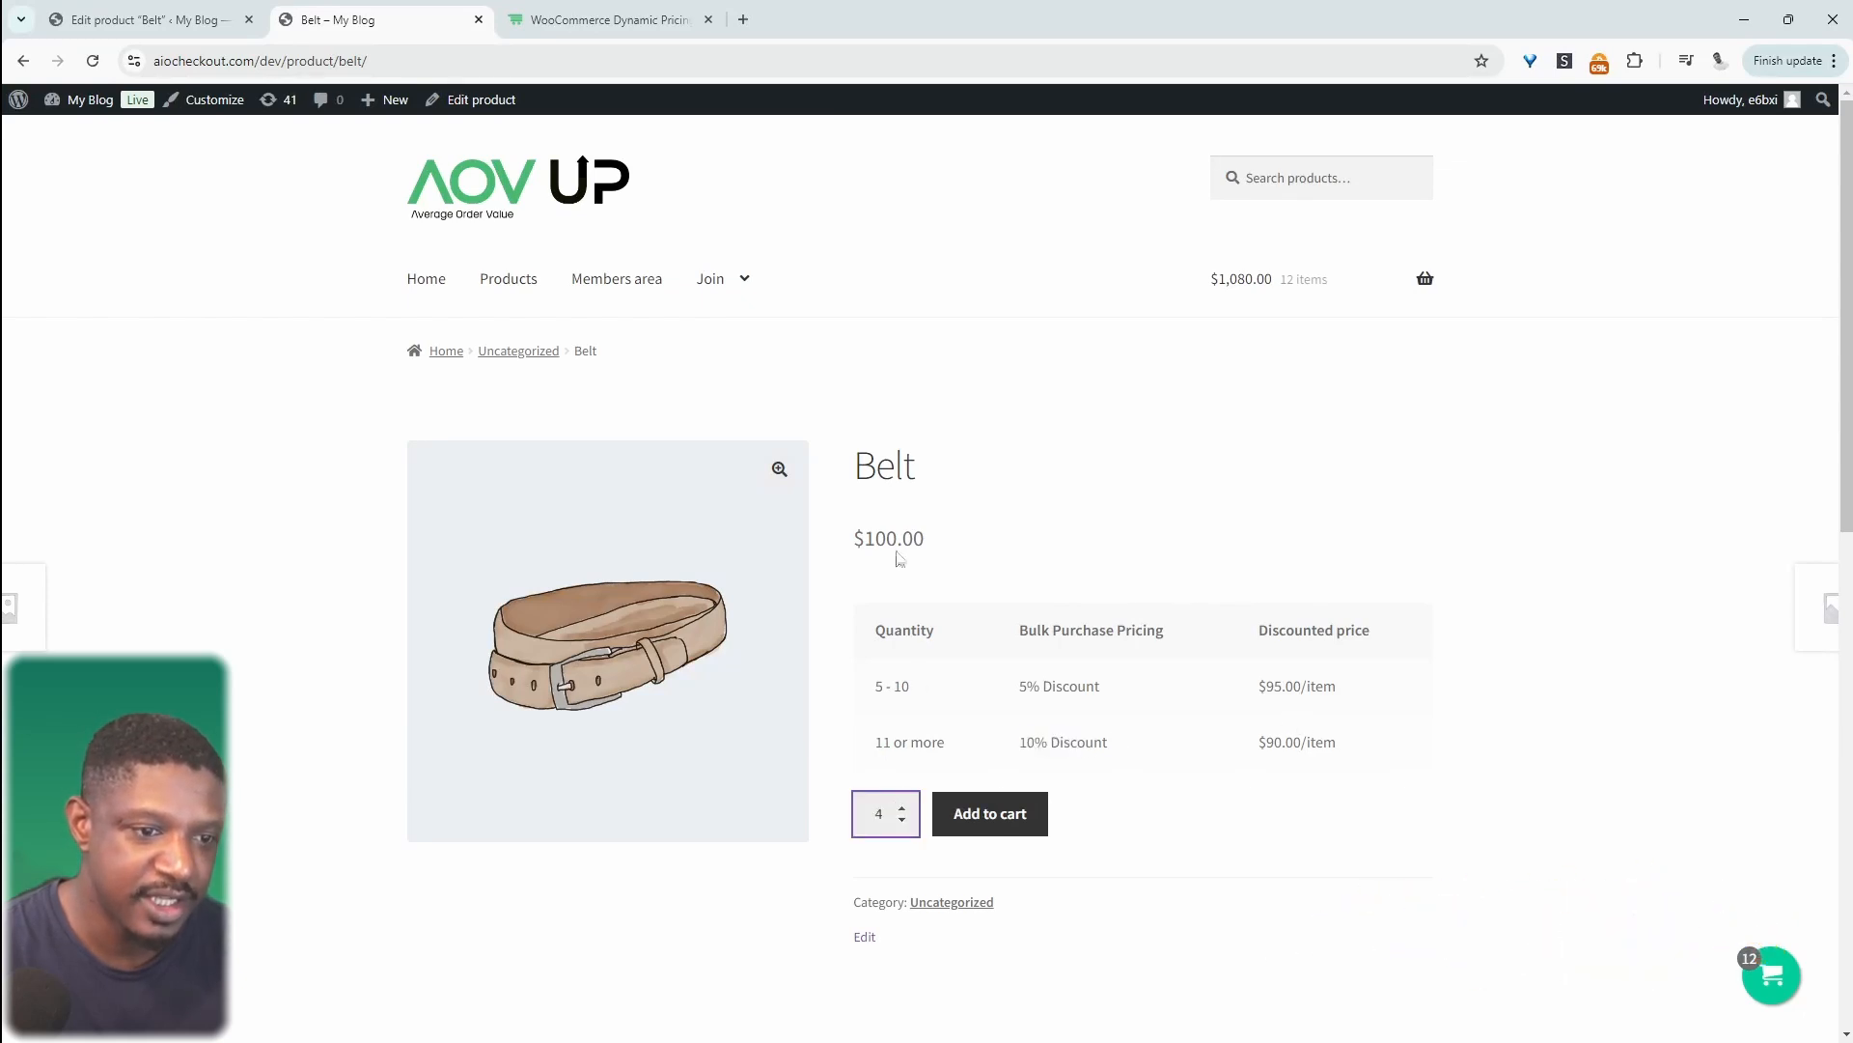
{"action": "left_click", "coordinate": [902, 809]}
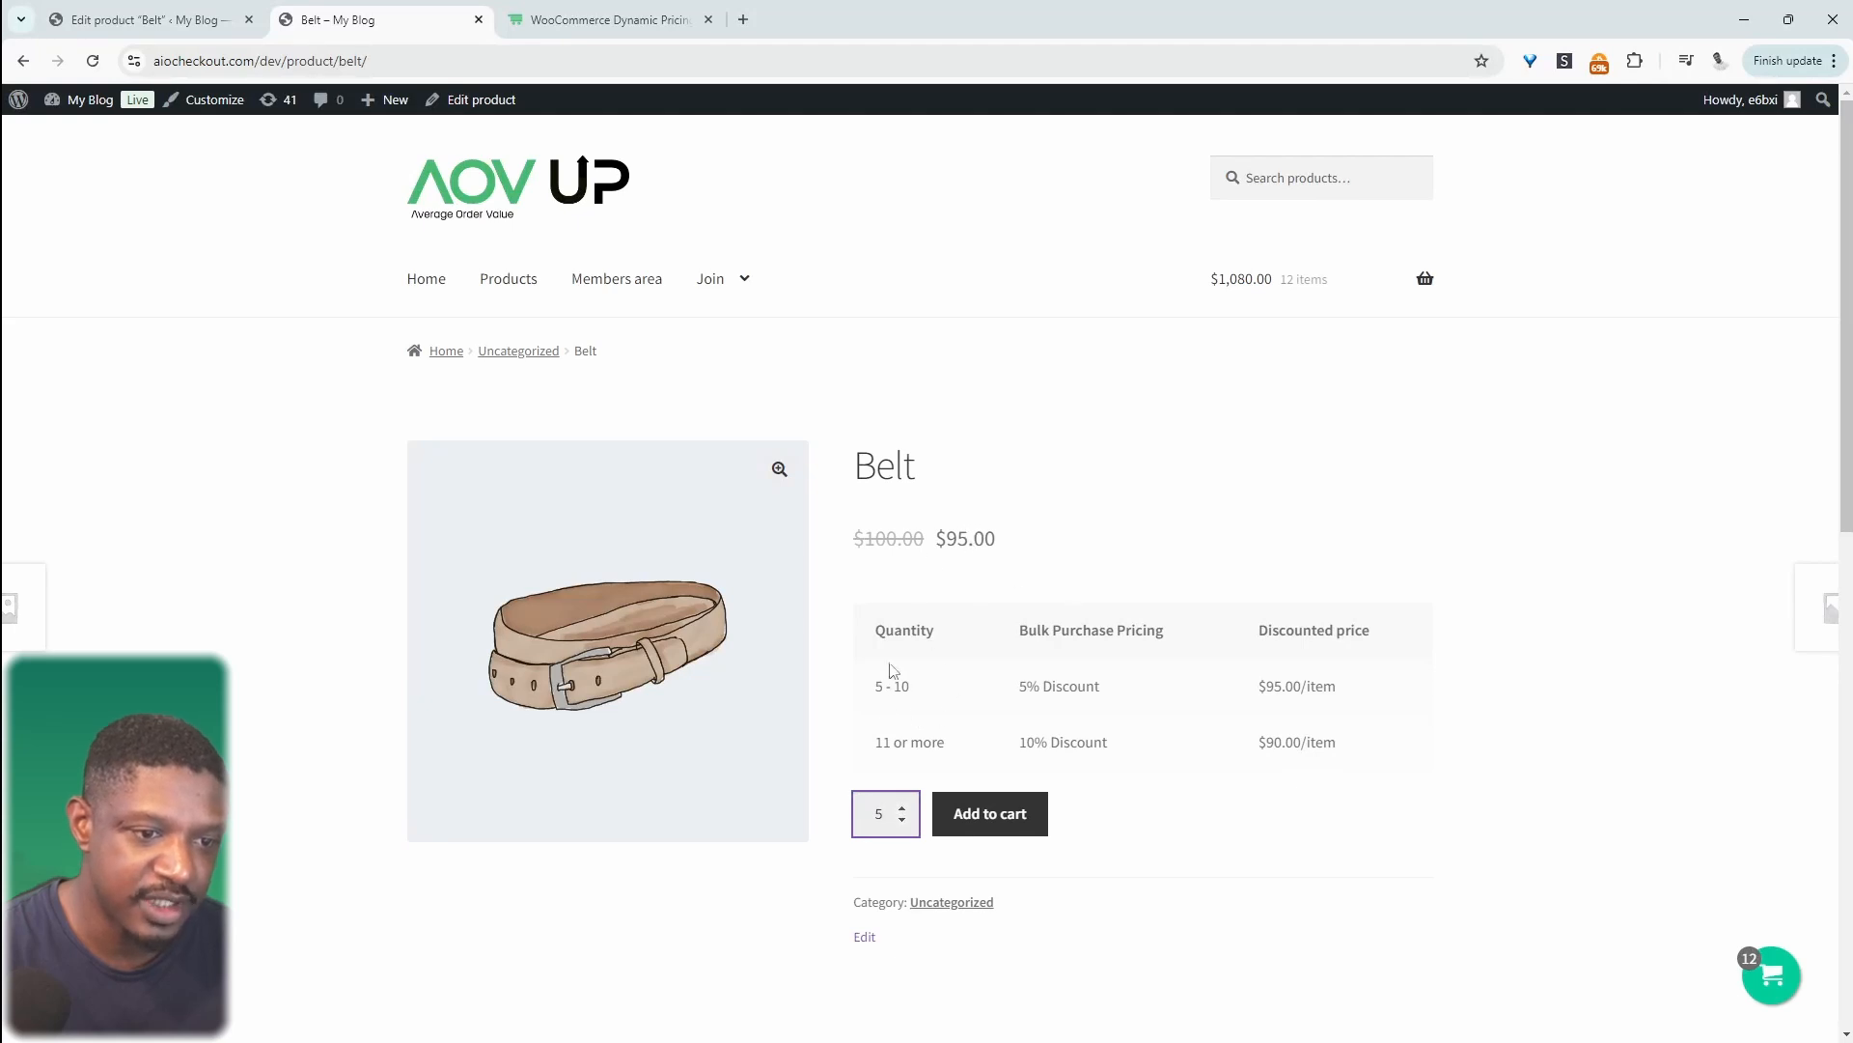
{"action": "left_click", "coordinate": [904, 811]}
{"action": "left_click", "coordinate": [905, 811]}
{"action": "left_click_drag", "start_coordinate": [903, 742], "coordinate": [999, 749]}
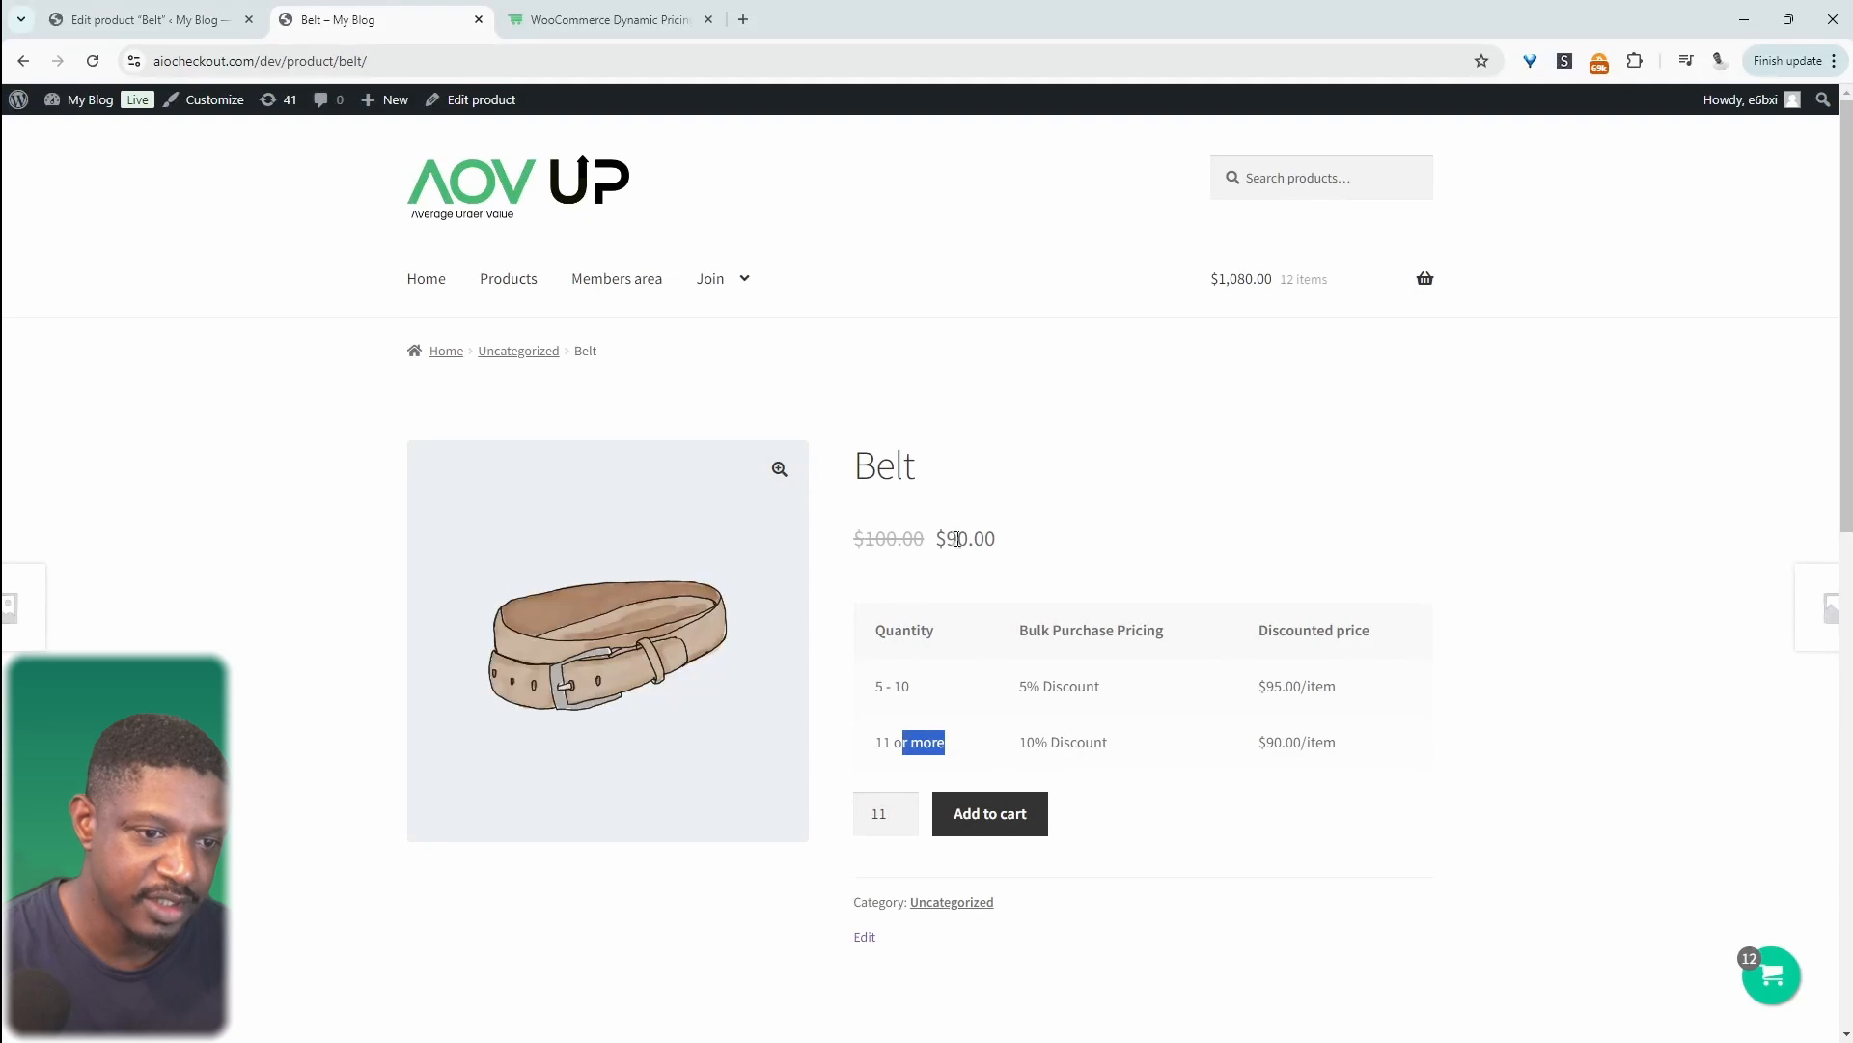
{"action": "left_click_drag", "start_coordinate": [963, 539], "coordinate": [969, 539]}
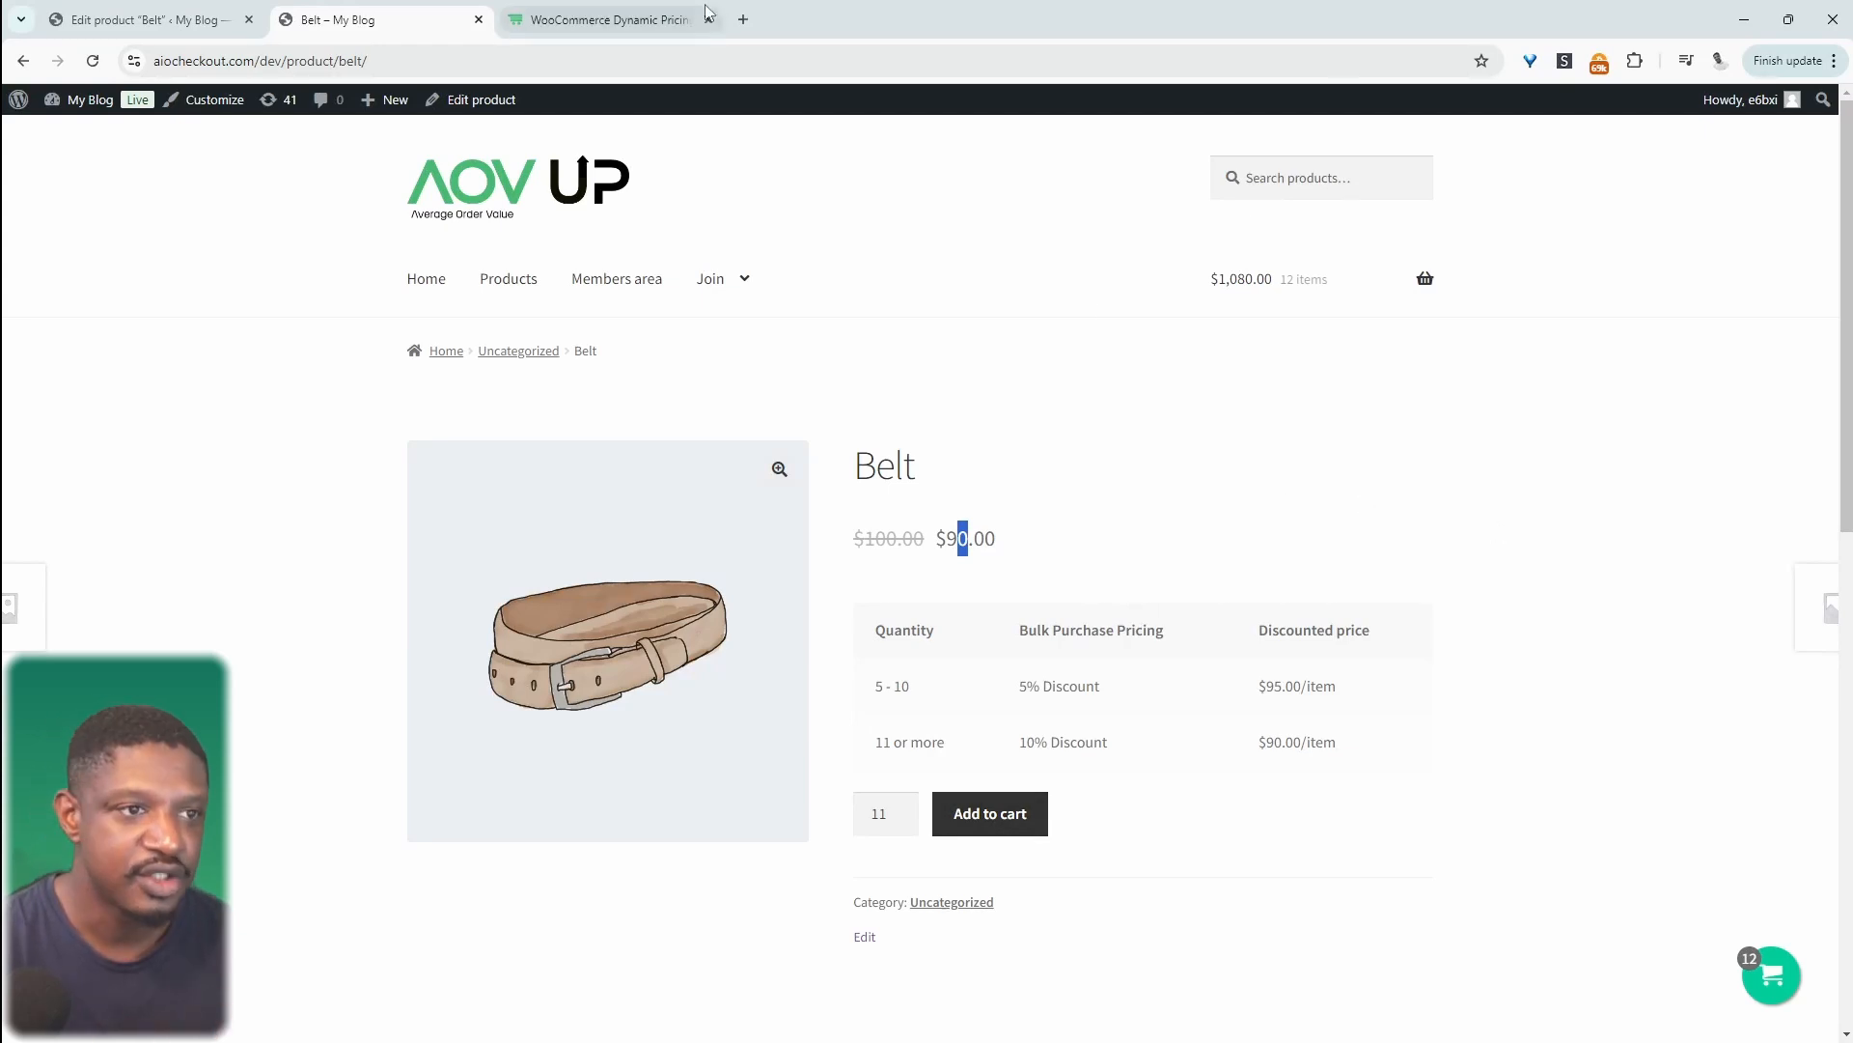
Step: Open the Advanced Rules section of AOVup's Dynamic Pricing Rules in the WordPress admin
{"action": "key", "text": "ctrl+Tab"}
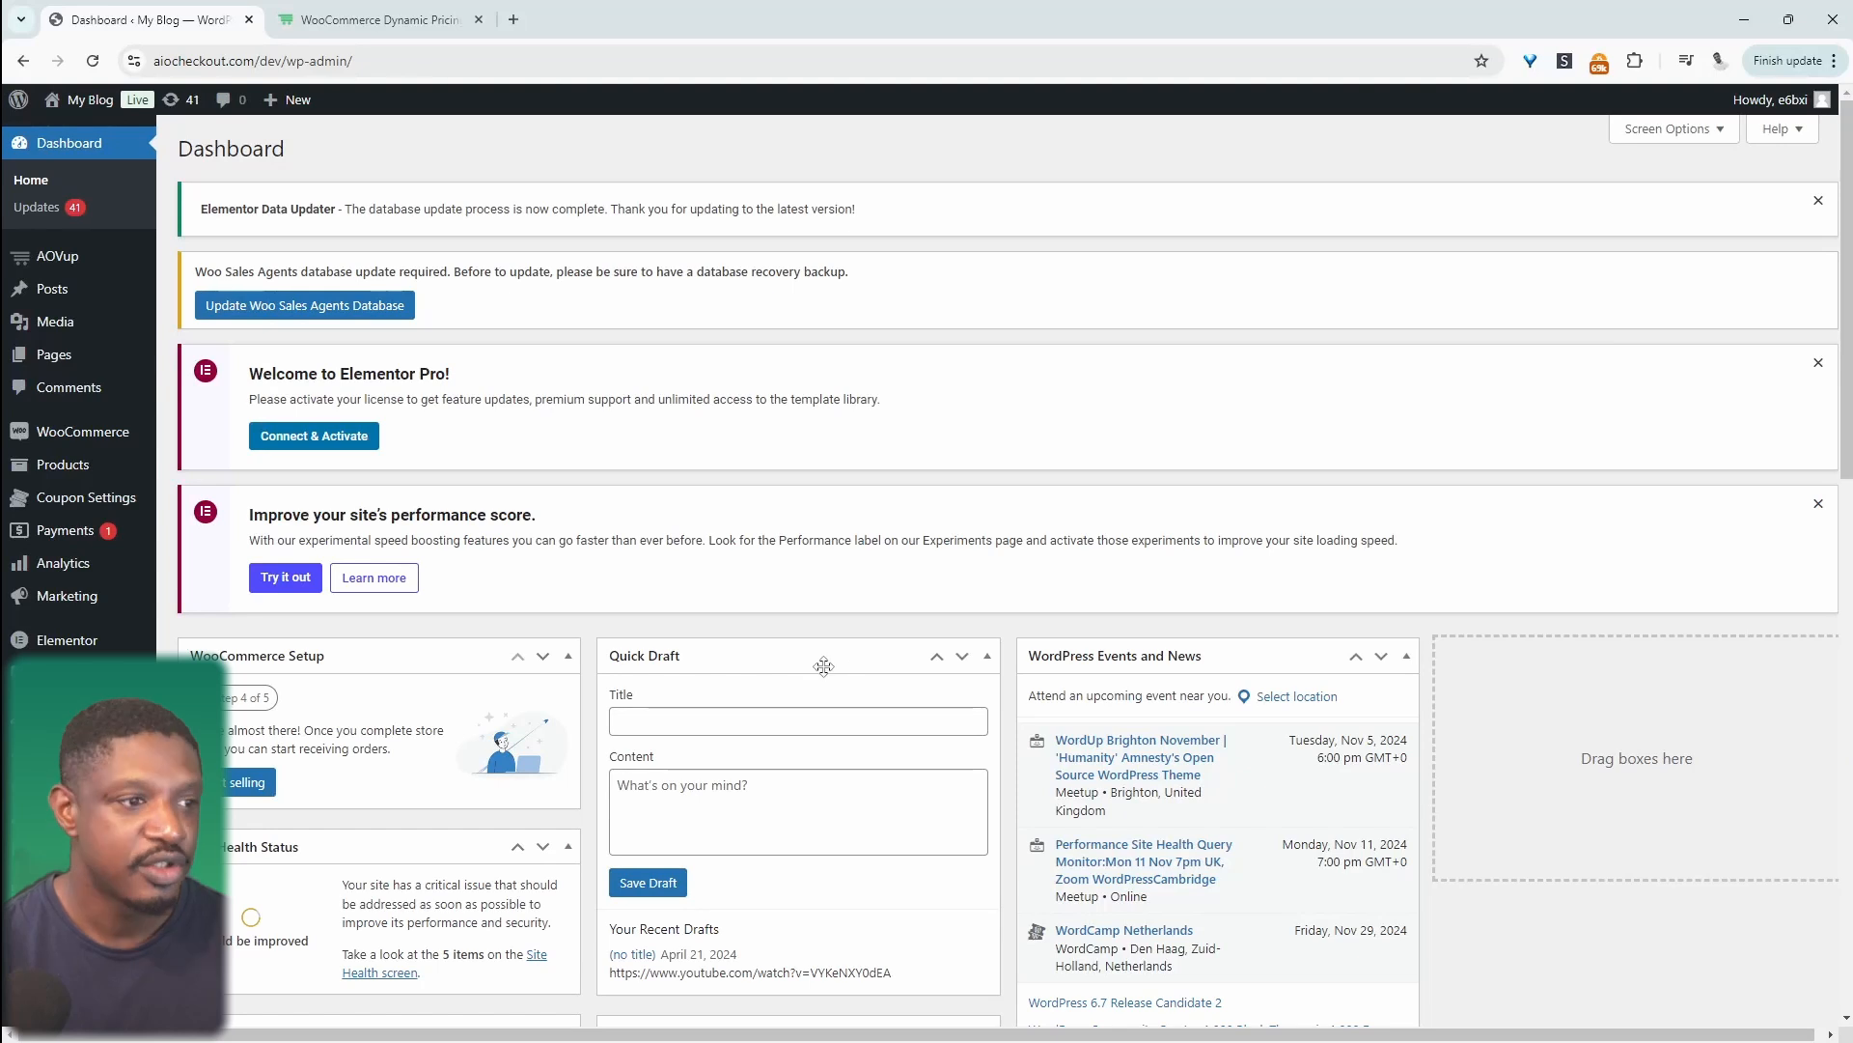
{"action": "mouse_move", "coordinate": [60, 257]}
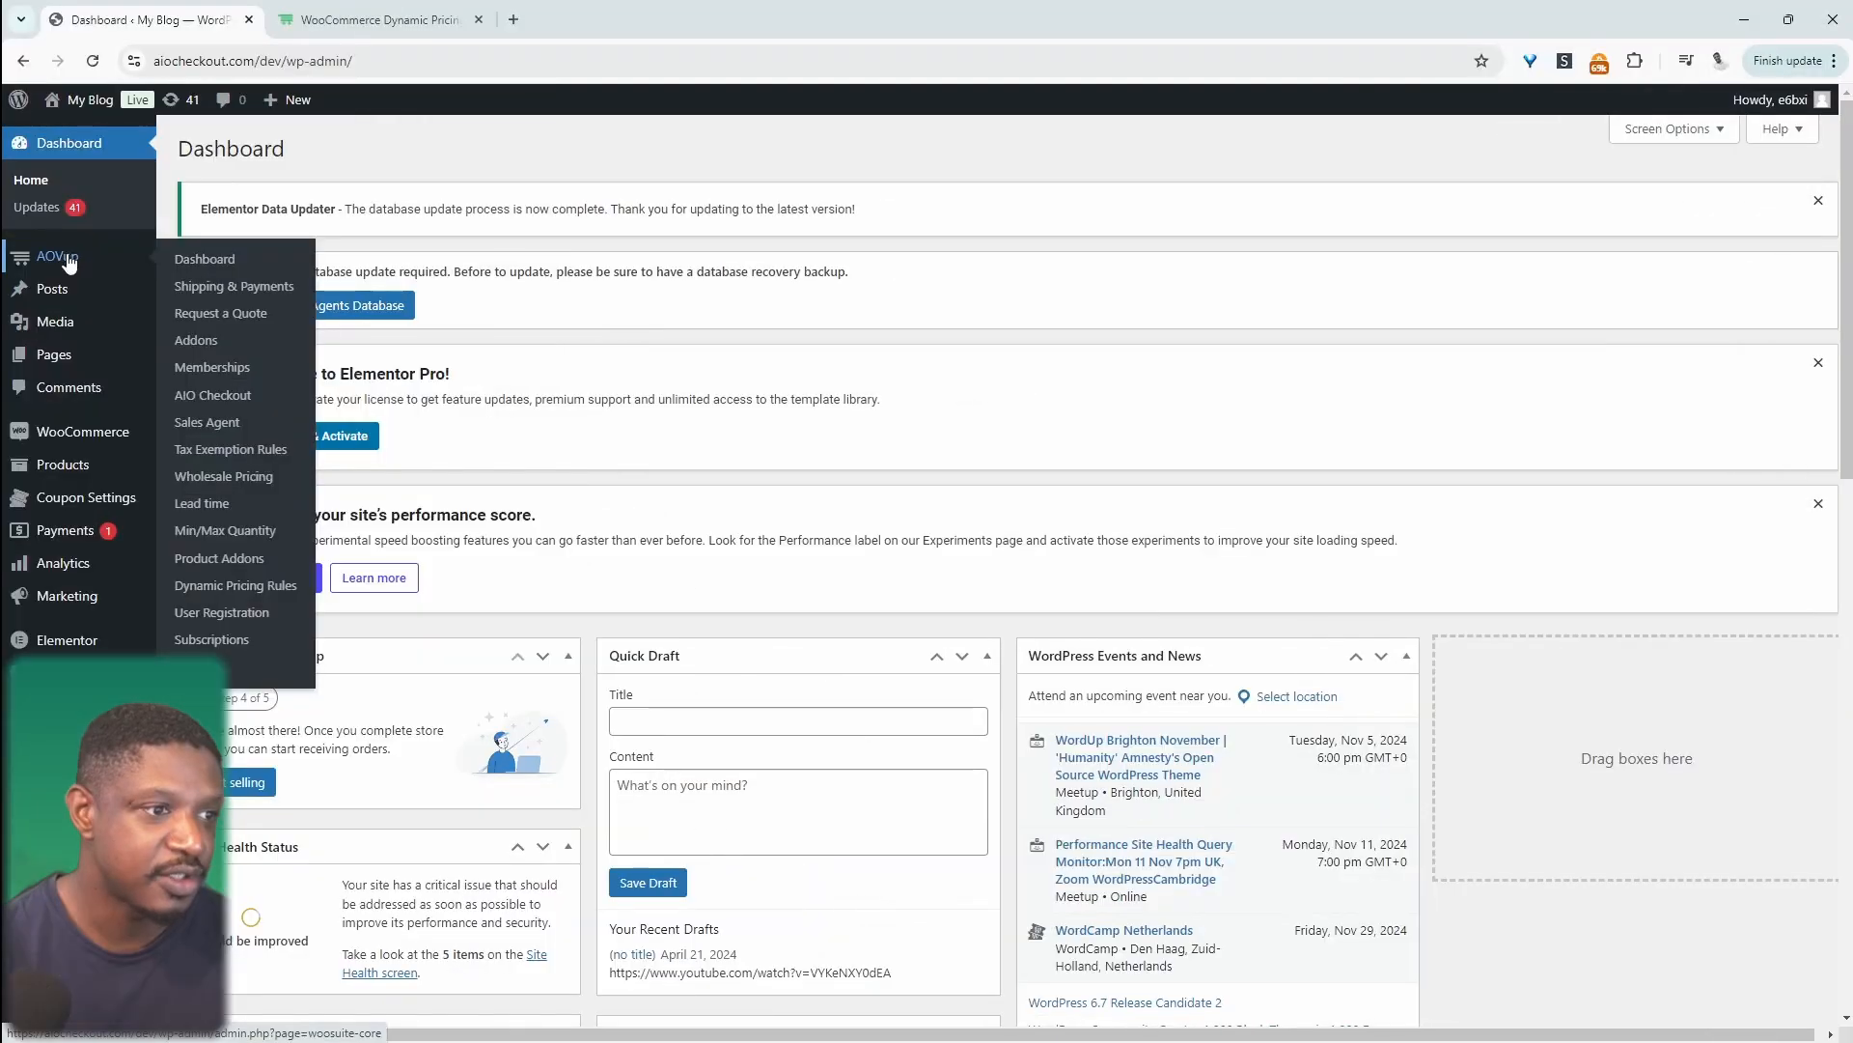
{"action": "left_click", "coordinate": [236, 586]}
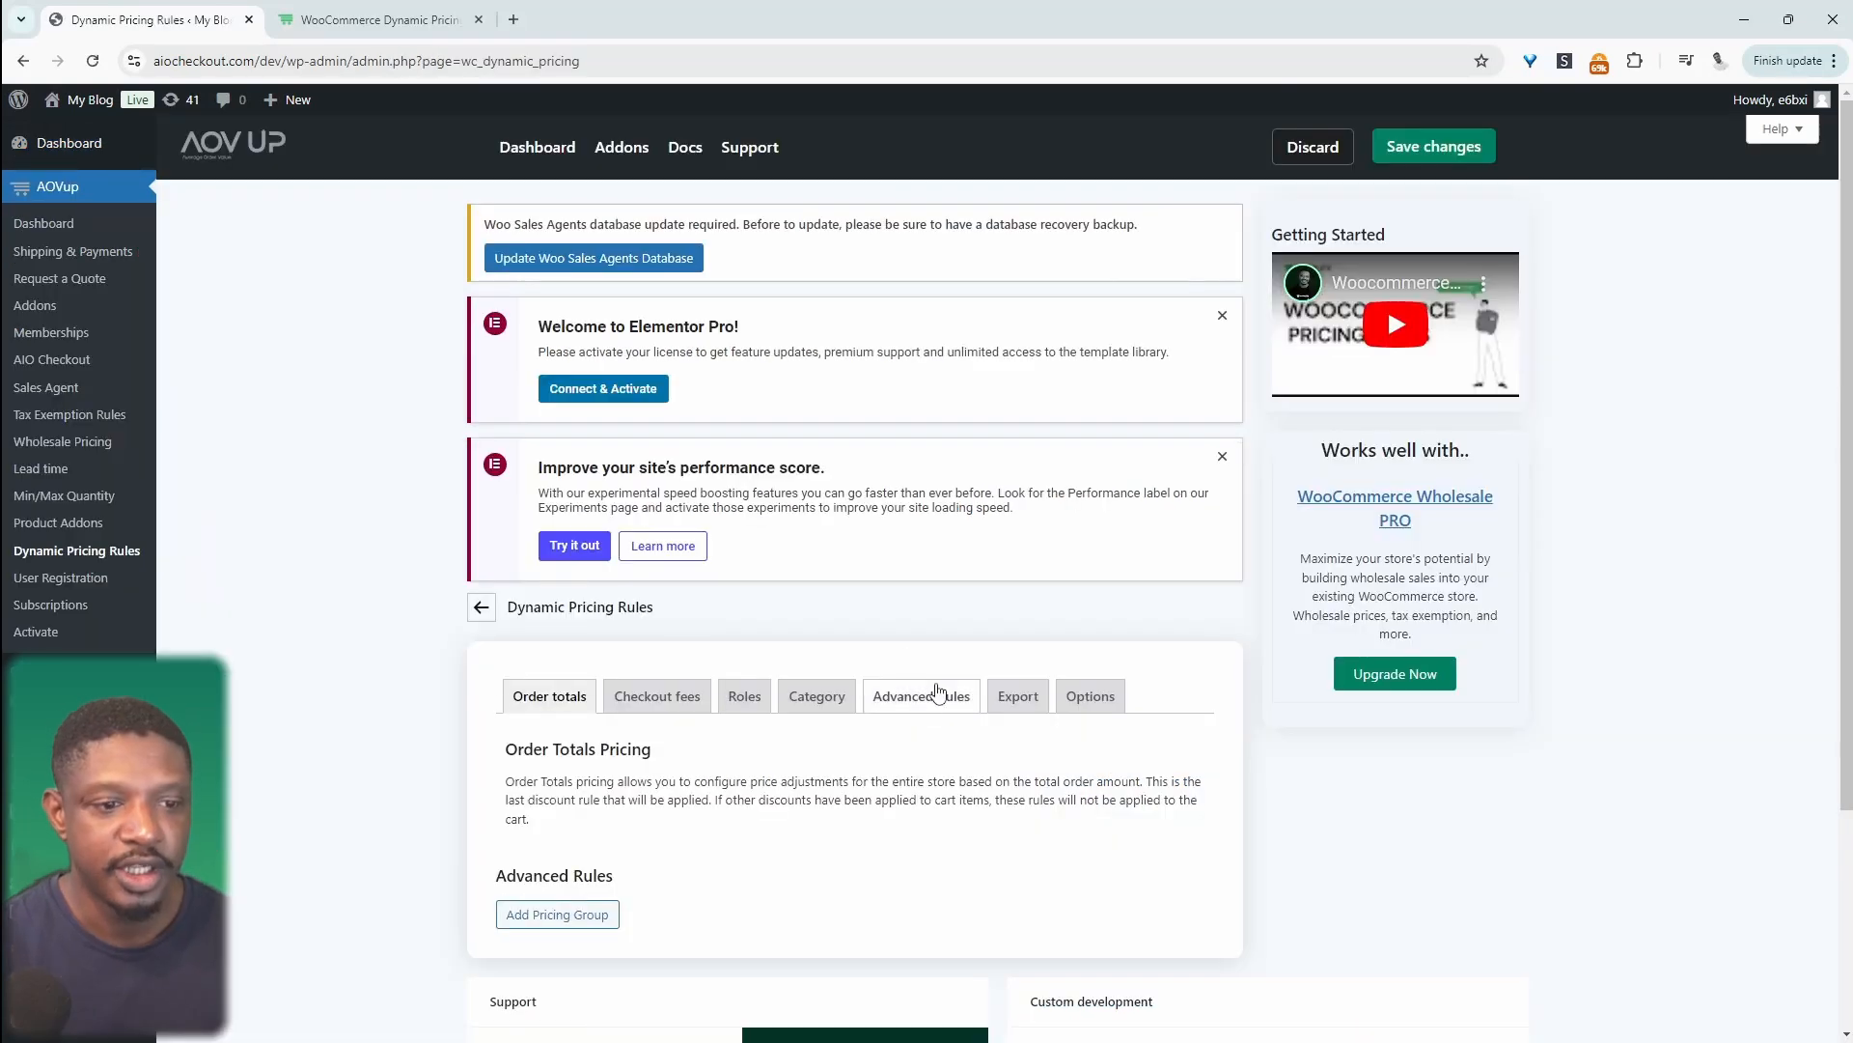
{"action": "left_click", "coordinate": [943, 708]}
{"action": "scroll", "coordinate": [588, 742], "scroll_direction": "down", "scroll_amount": 2}
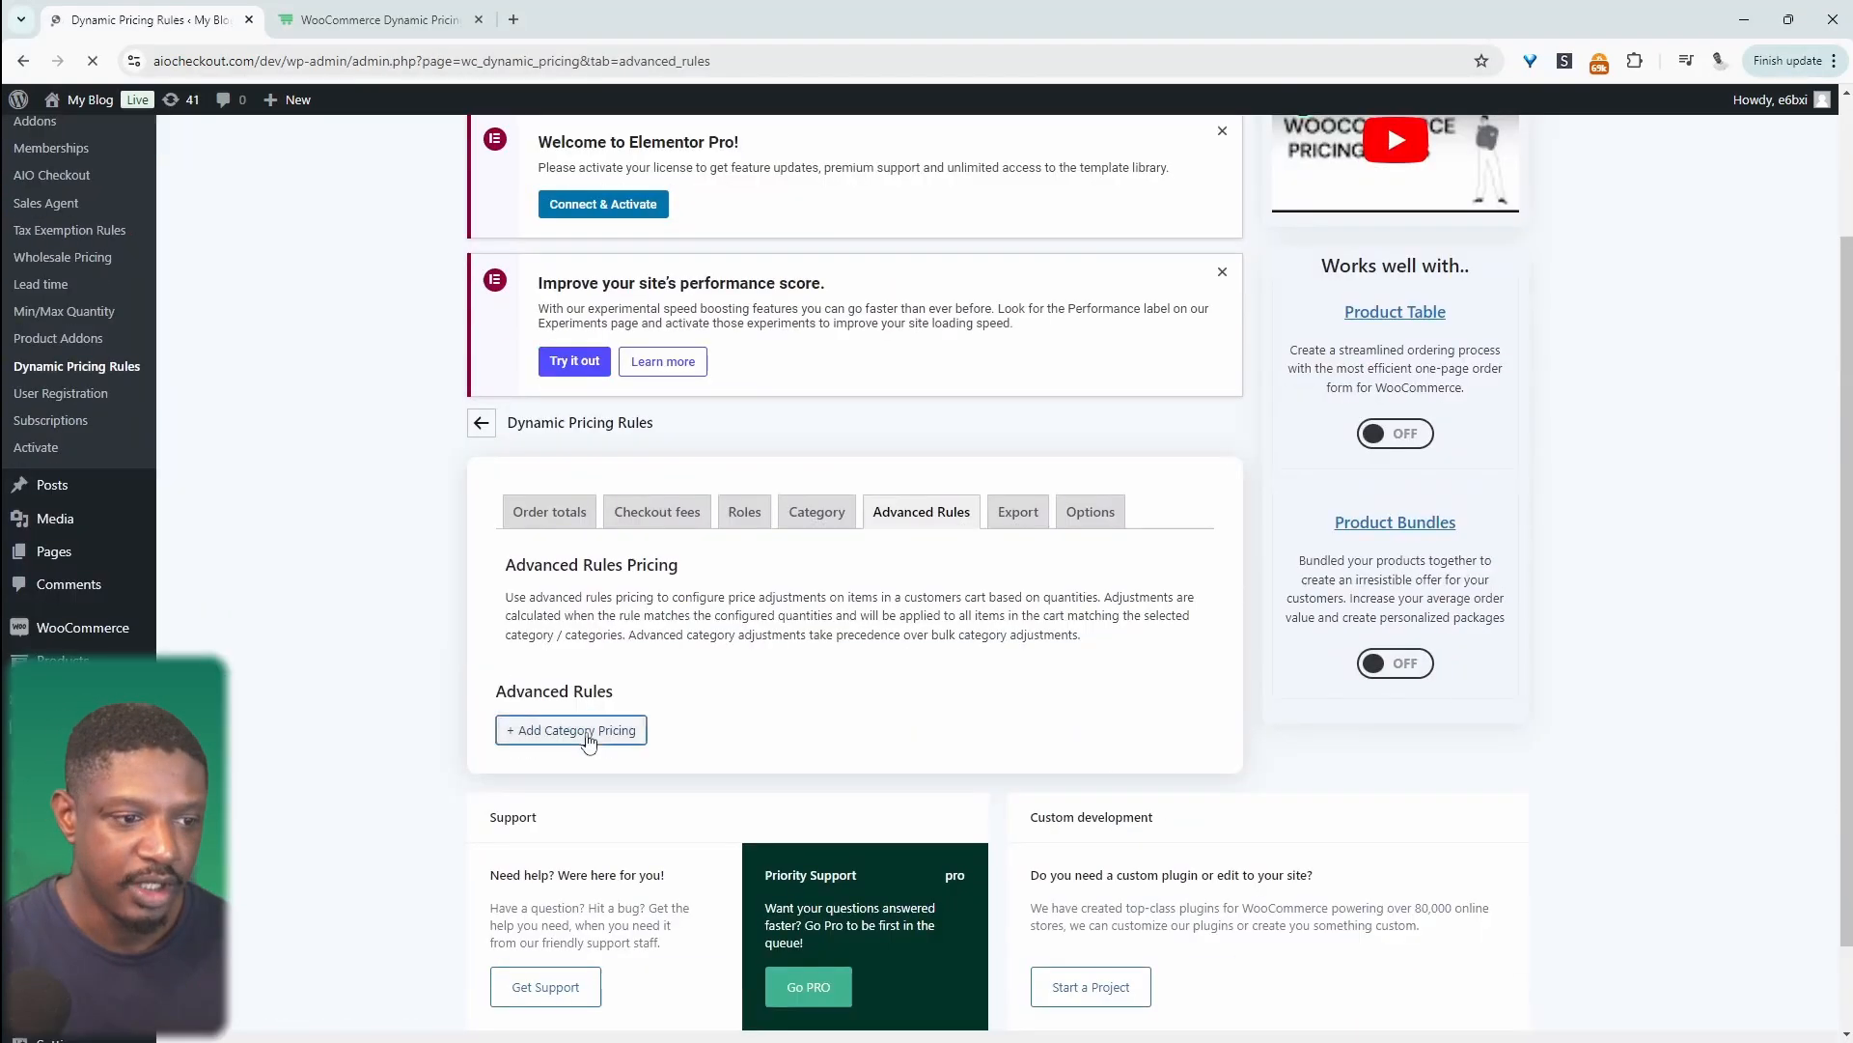
Step: Add a category pricing rule and choose Chairs for both the categories to count and the categories to adjust
{"action": "left_click", "coordinate": [588, 739]}
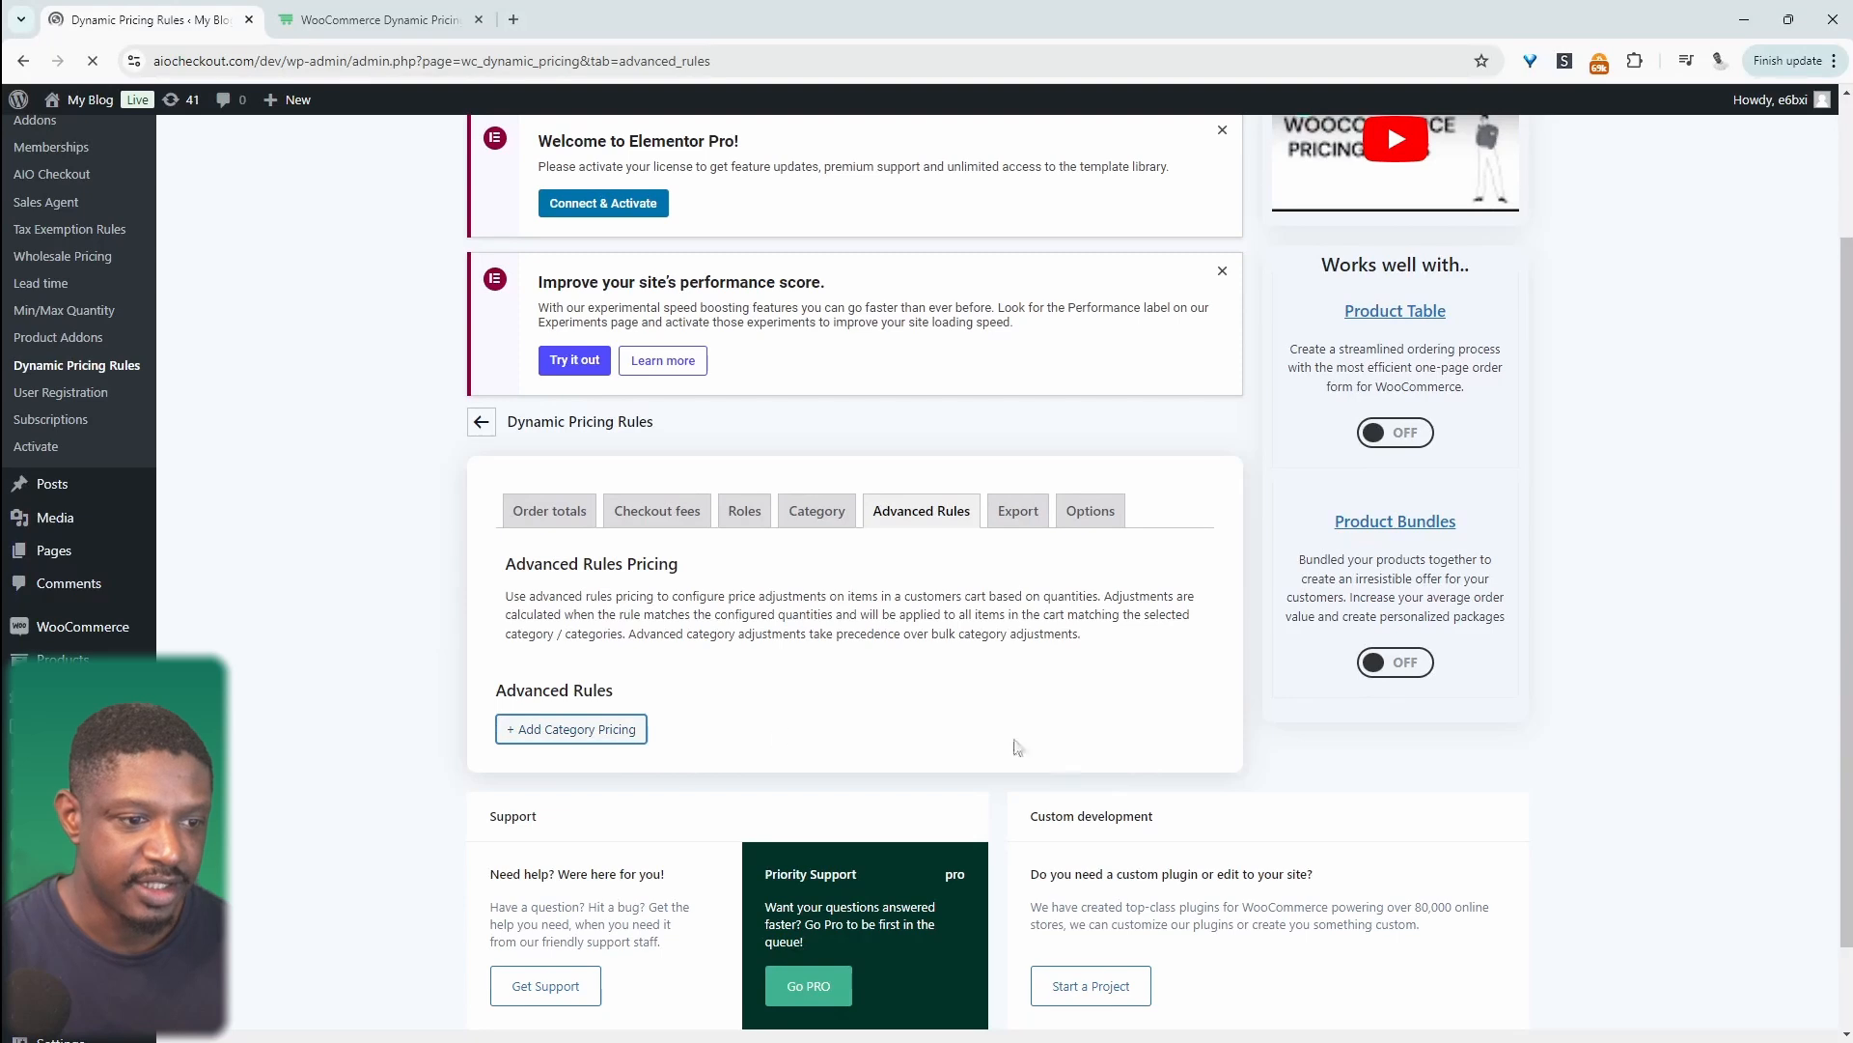
{"action": "scroll", "coordinate": [662, 401], "scroll_direction": "down", "scroll_amount": 4}
{"action": "left_click", "coordinate": [663, 397]}
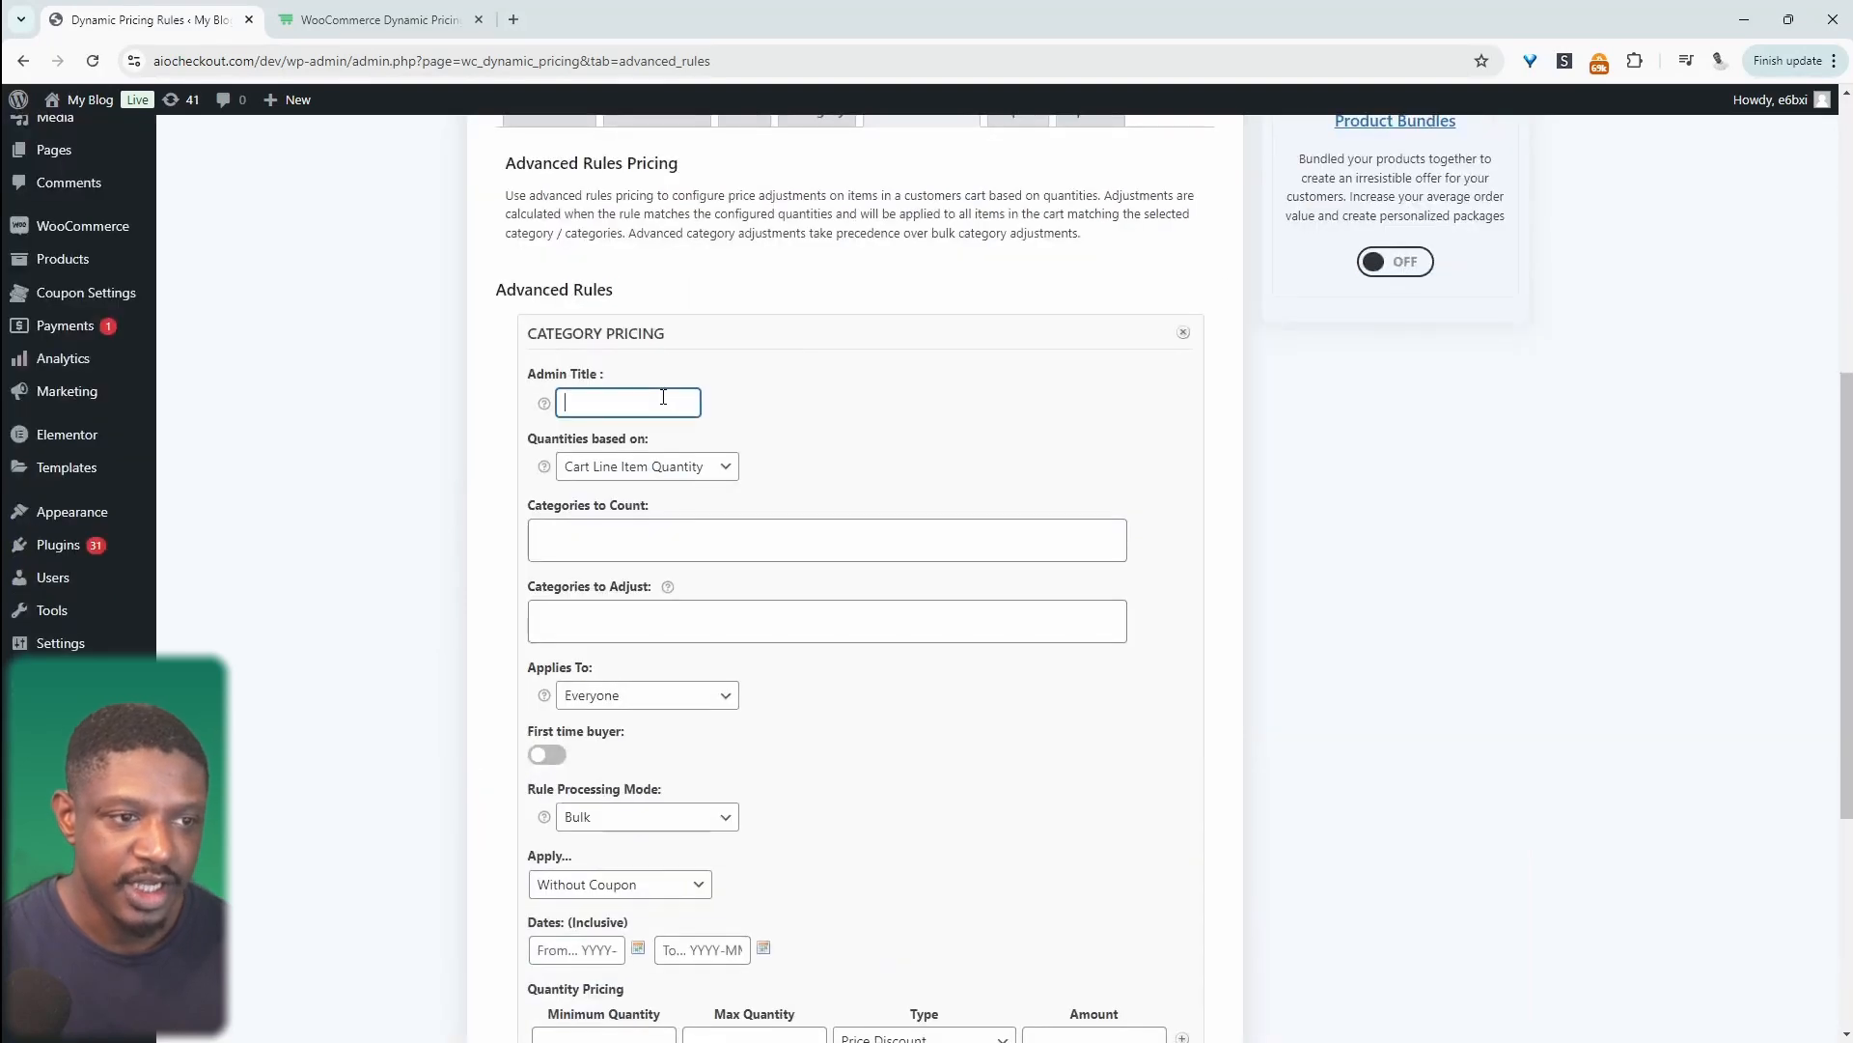
{"action": "scroll", "coordinate": [638, 434], "scroll_direction": "down", "scroll_amount": 1}
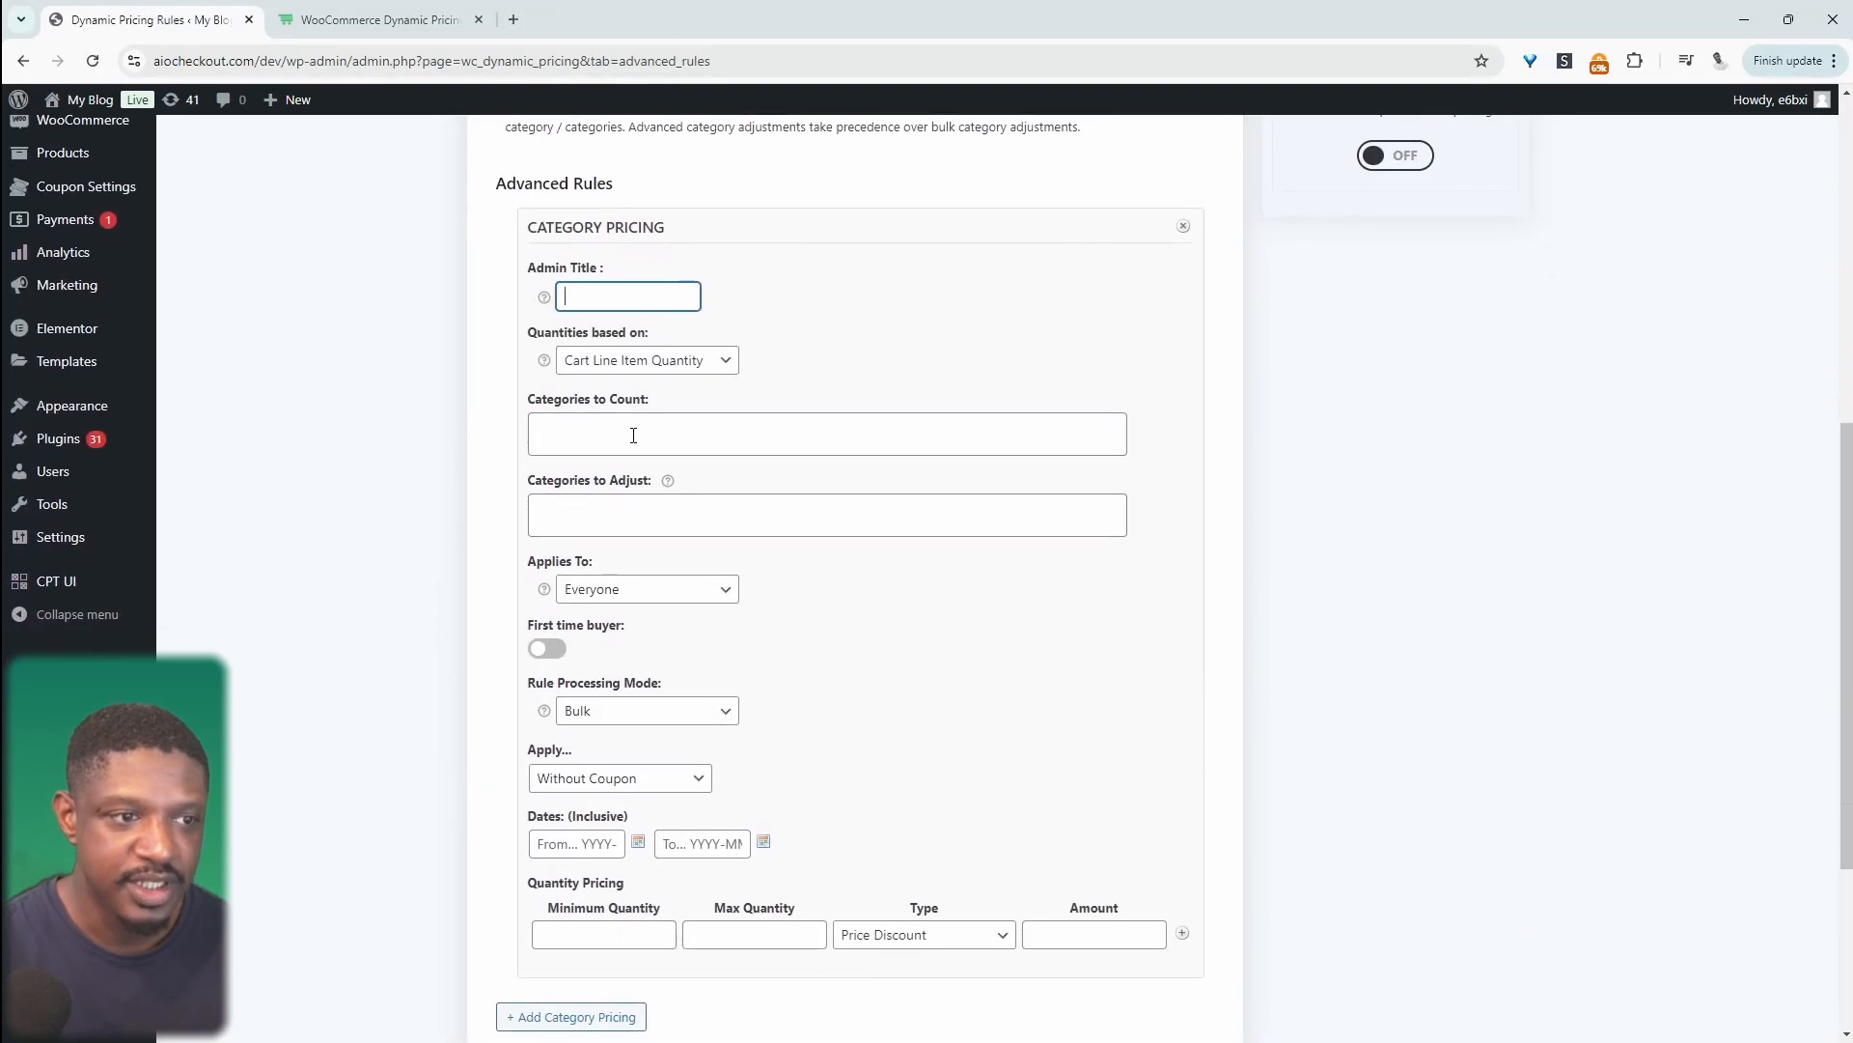
{"action": "left_click", "coordinate": [633, 436]}
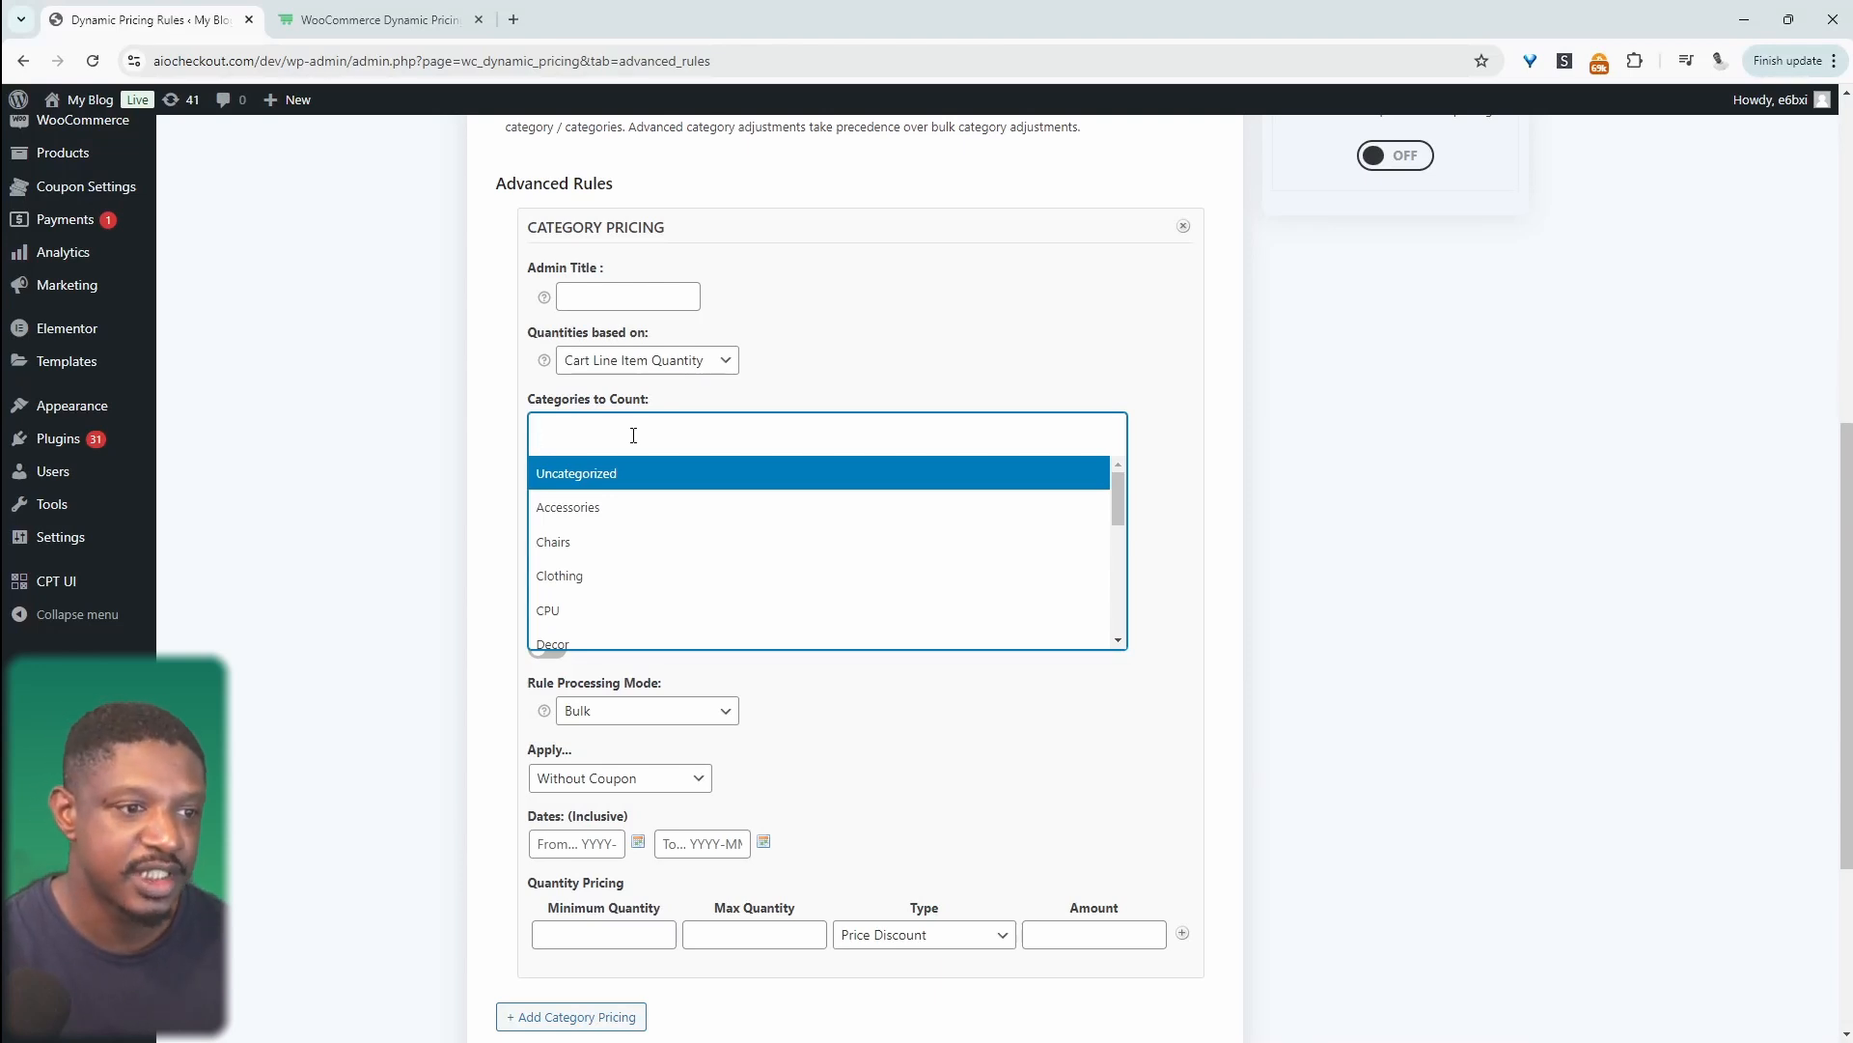
{"action": "left_click", "coordinate": [623, 541]}
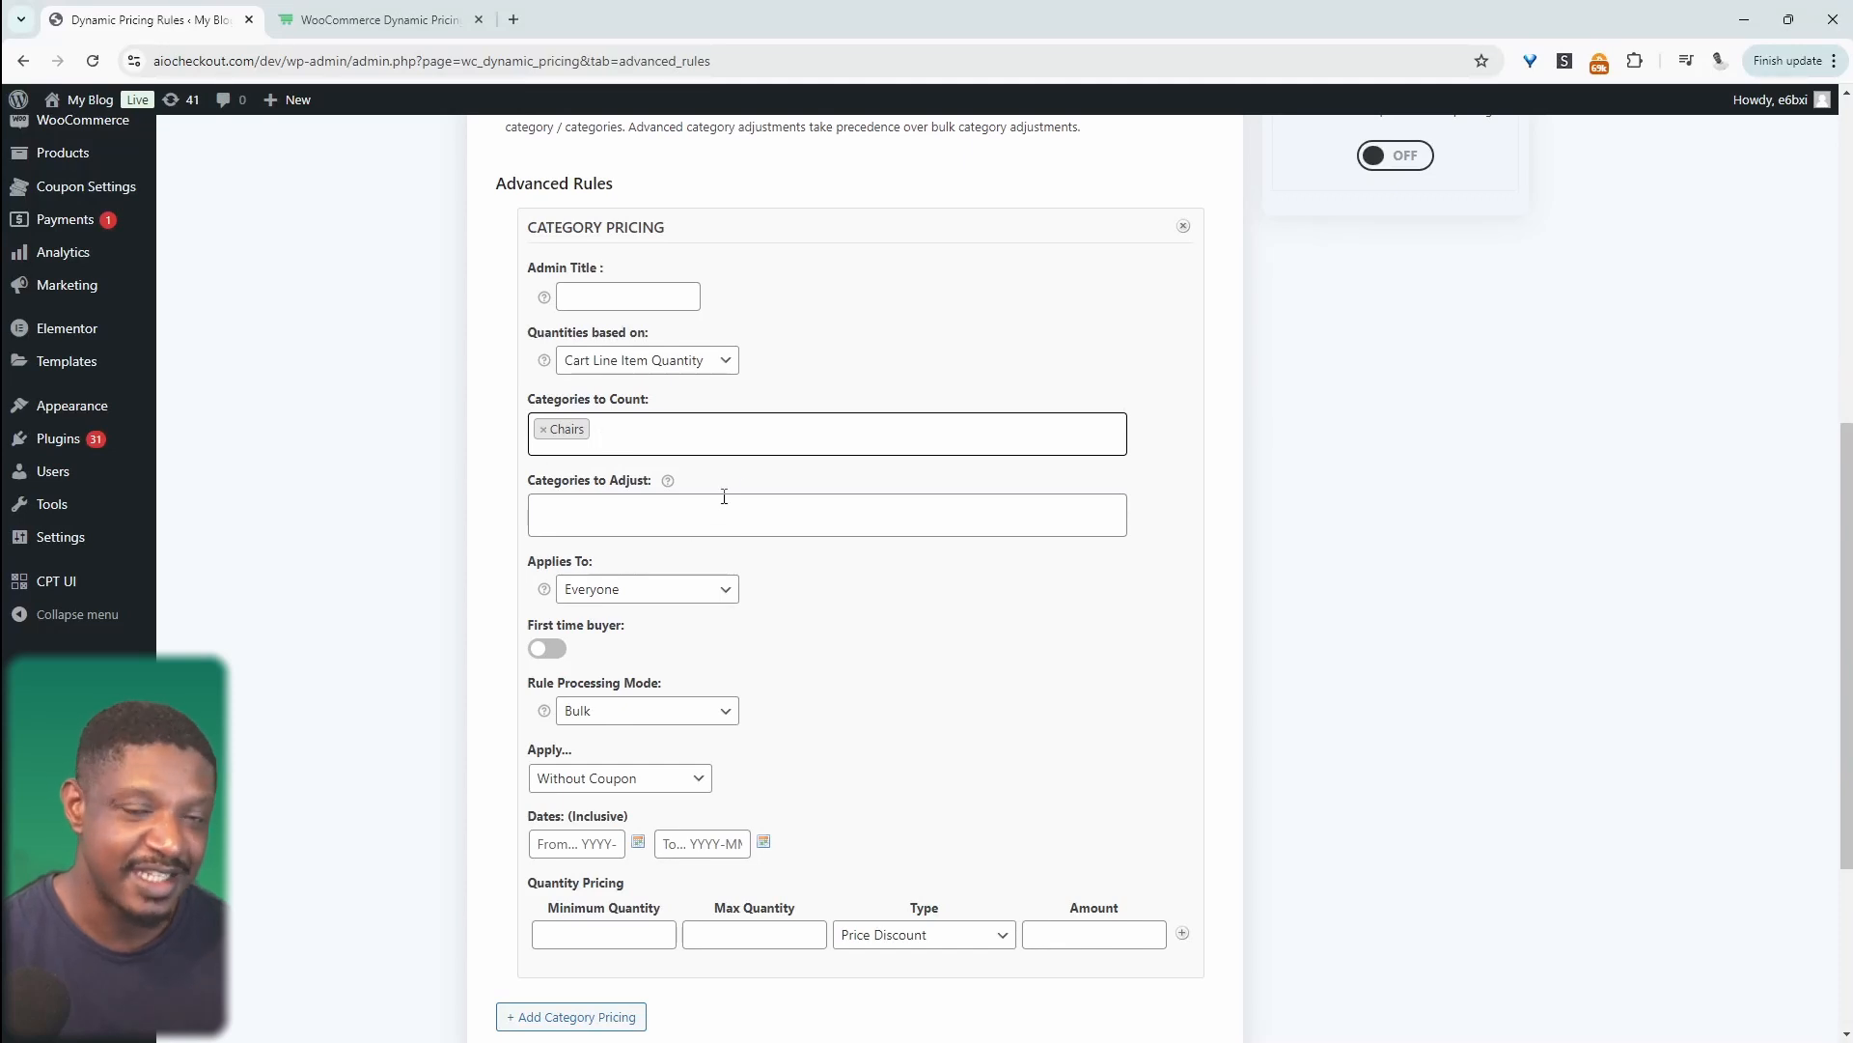
{"action": "left_click", "coordinate": [787, 514]}
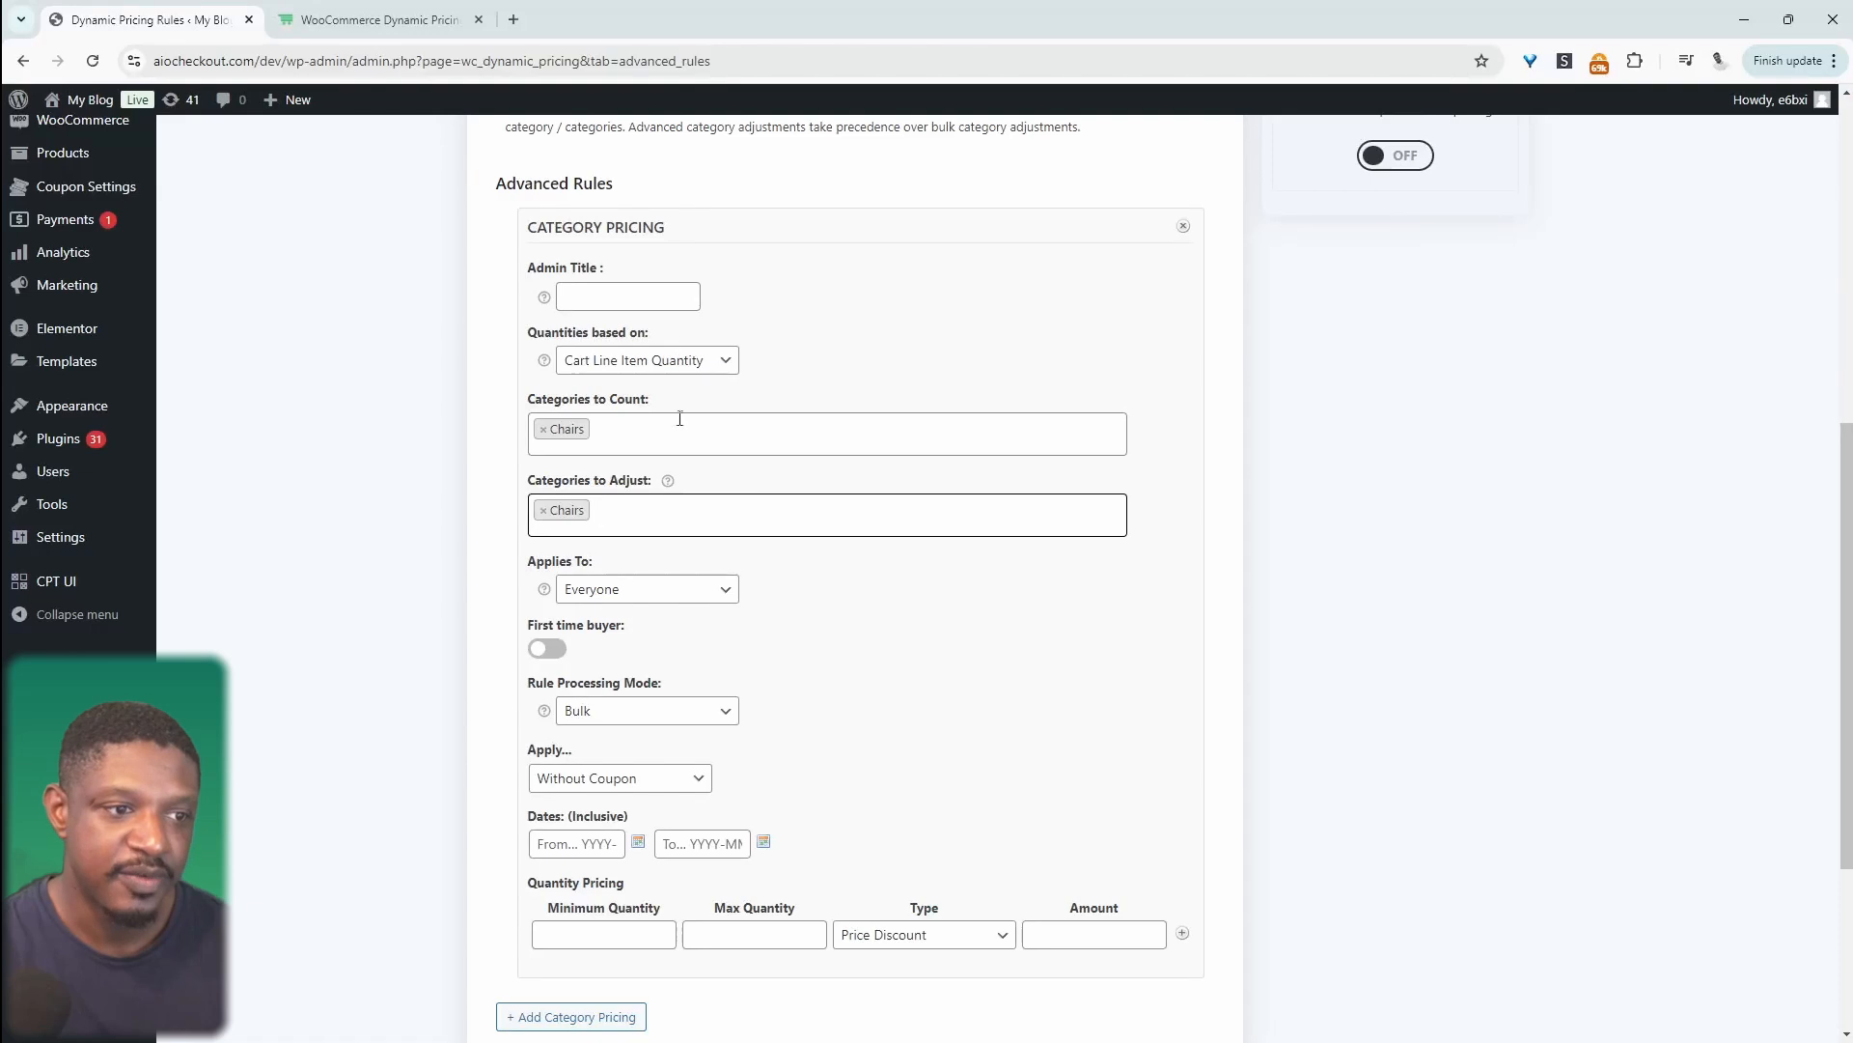
Step: Review the available Applies To and Rule Processing Mode choices for the category pricing rule
{"action": "scroll", "coordinate": [687, 514], "scroll_direction": "down", "scroll_amount": 1}
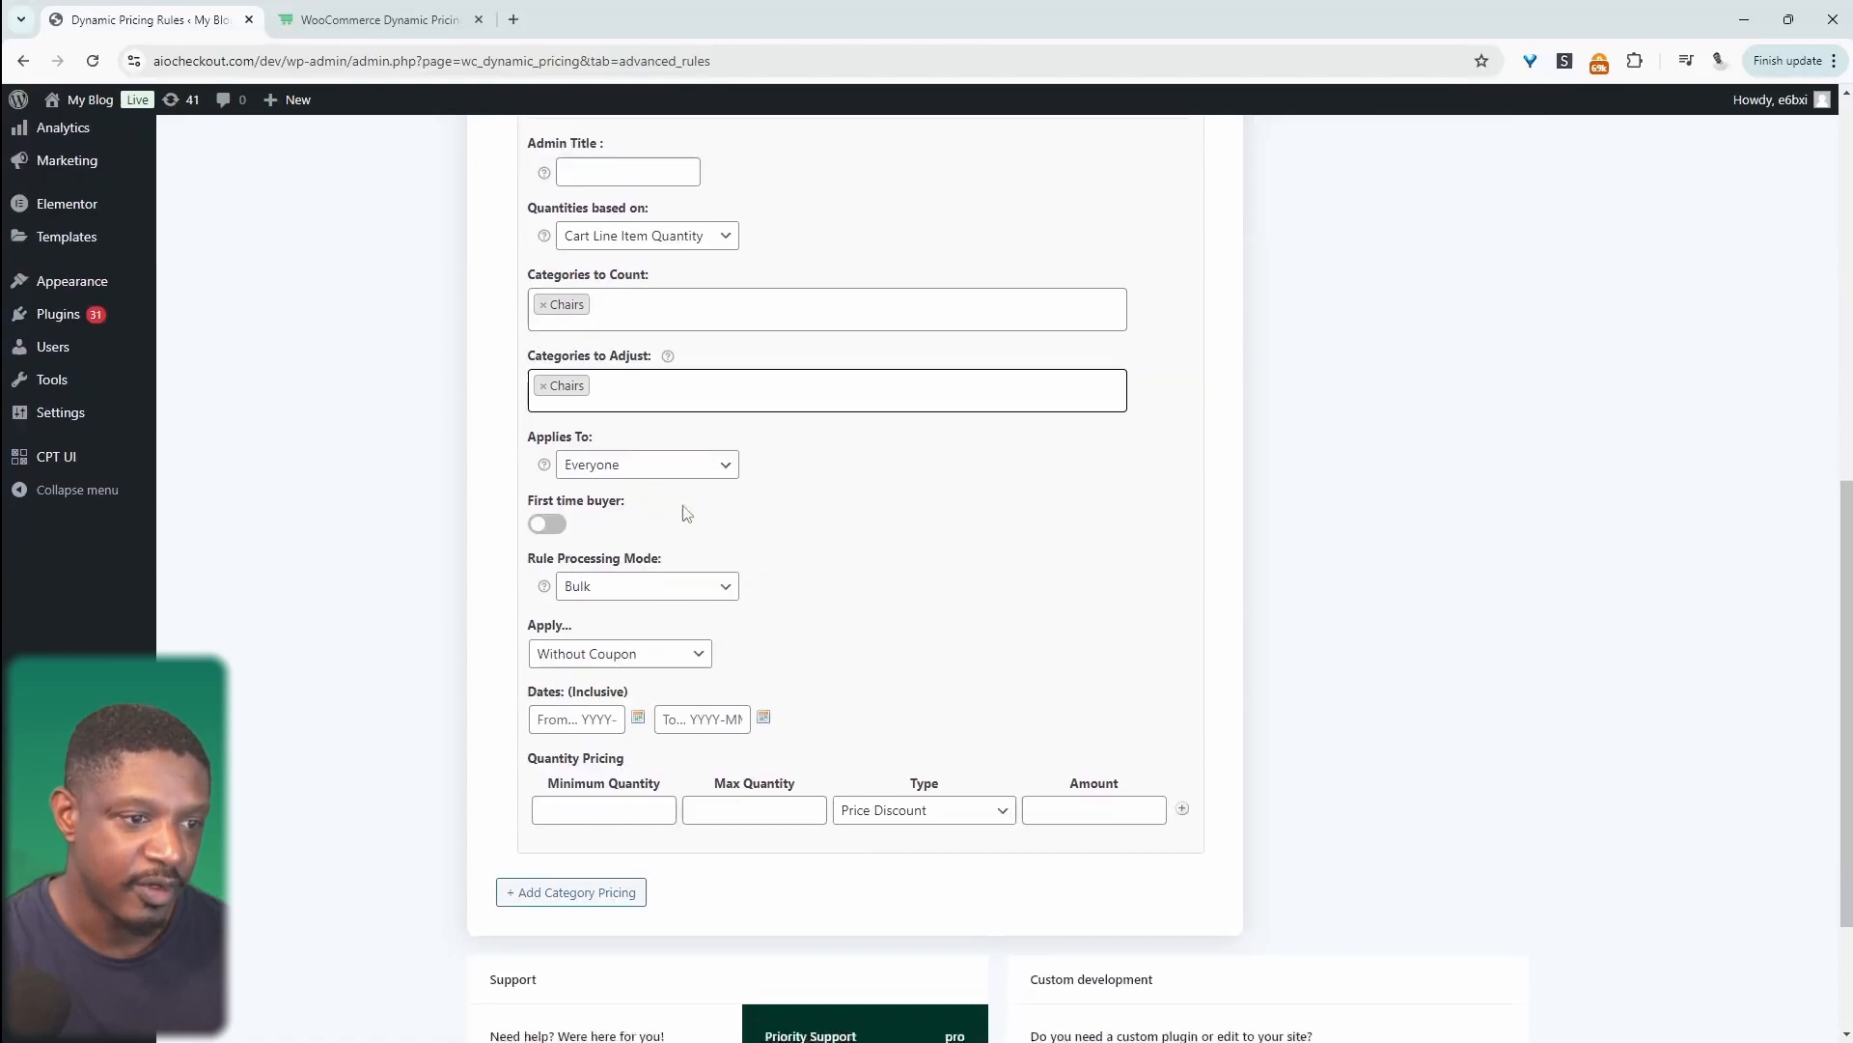
{"action": "left_click", "coordinate": [594, 469]}
{"action": "left_click", "coordinate": [594, 470]}
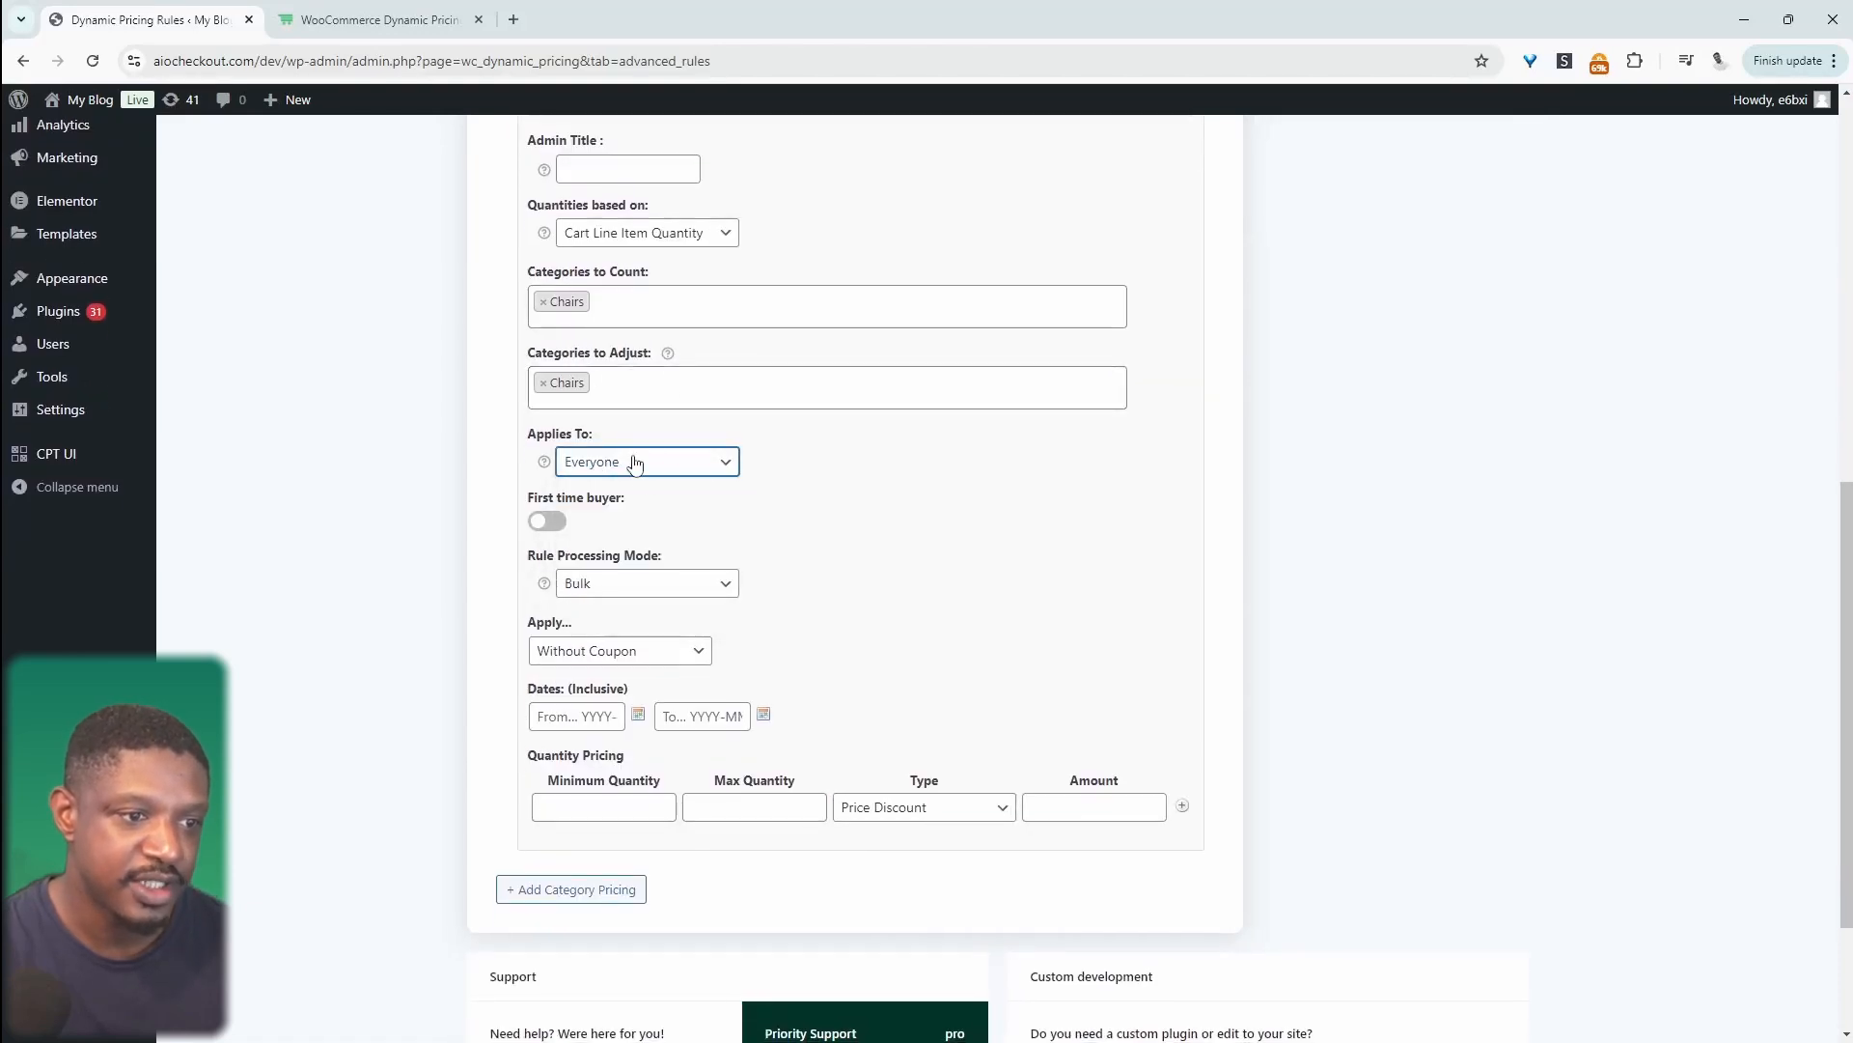
{"action": "left_click", "coordinate": [634, 462]}
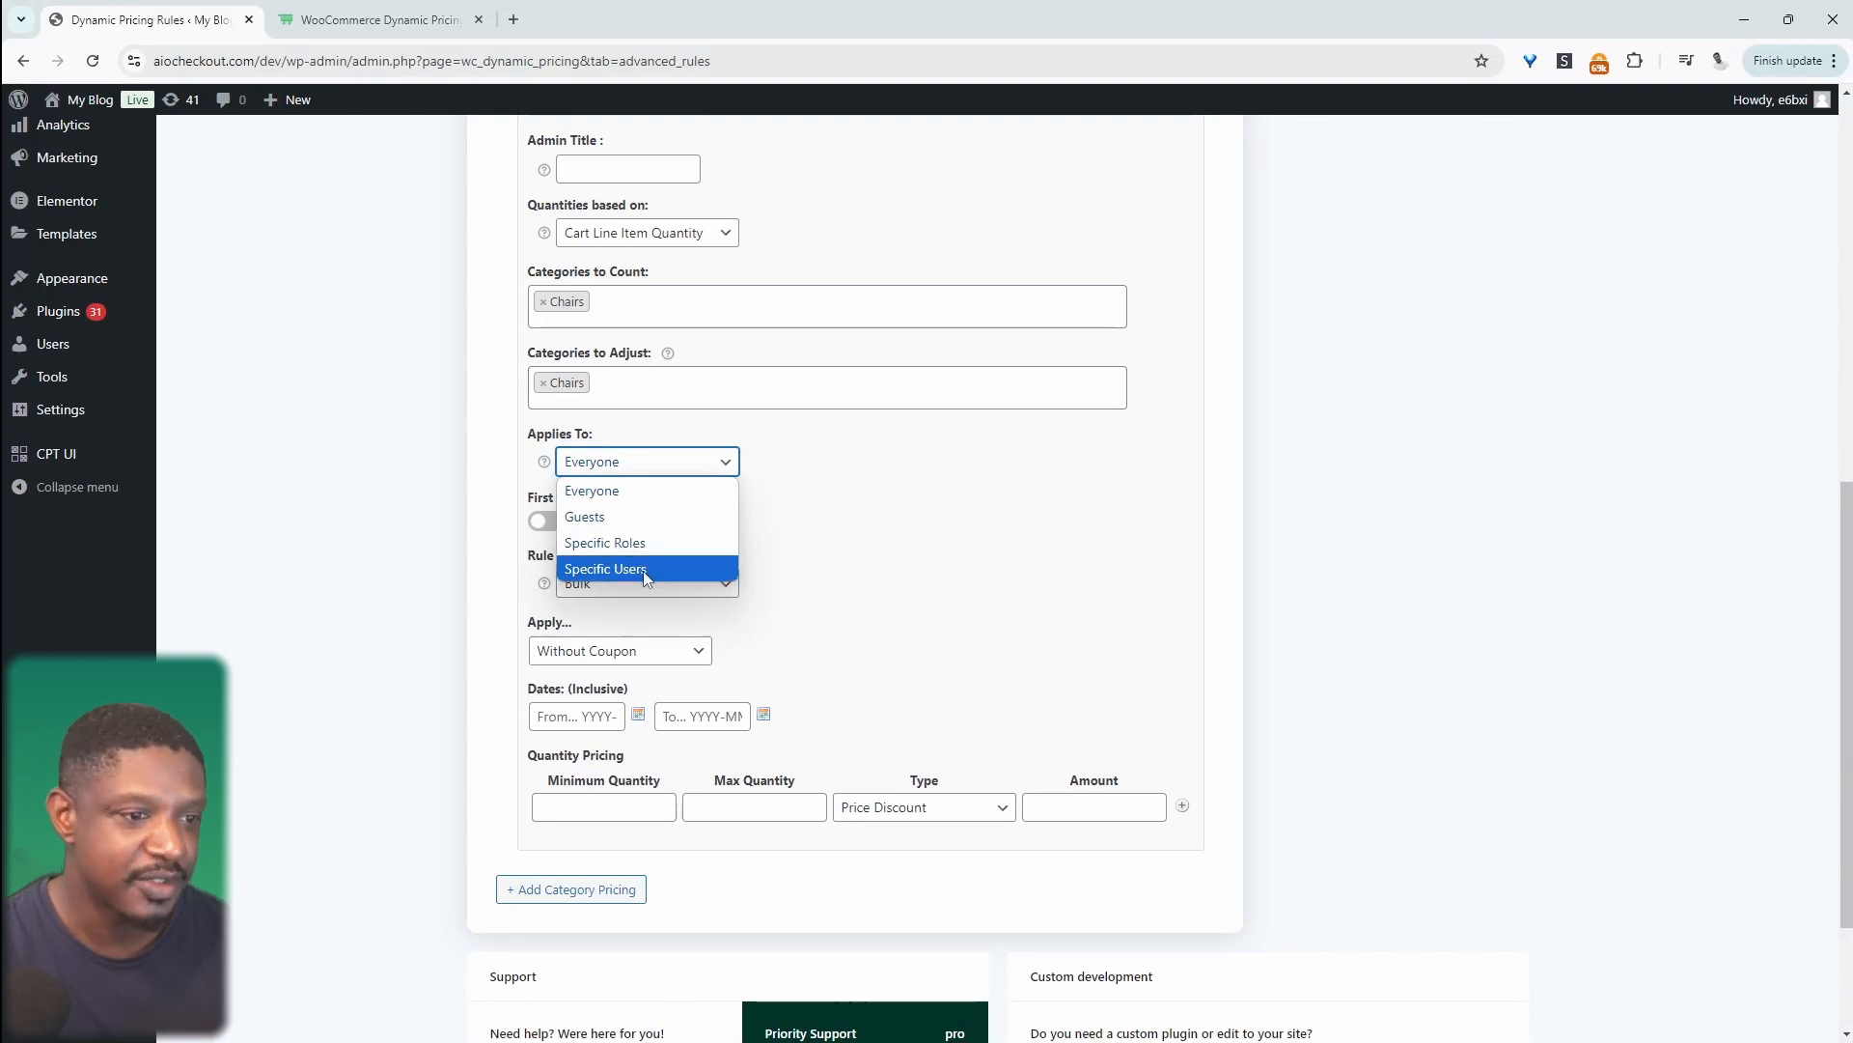
{"action": "left_click", "coordinate": [848, 547]}
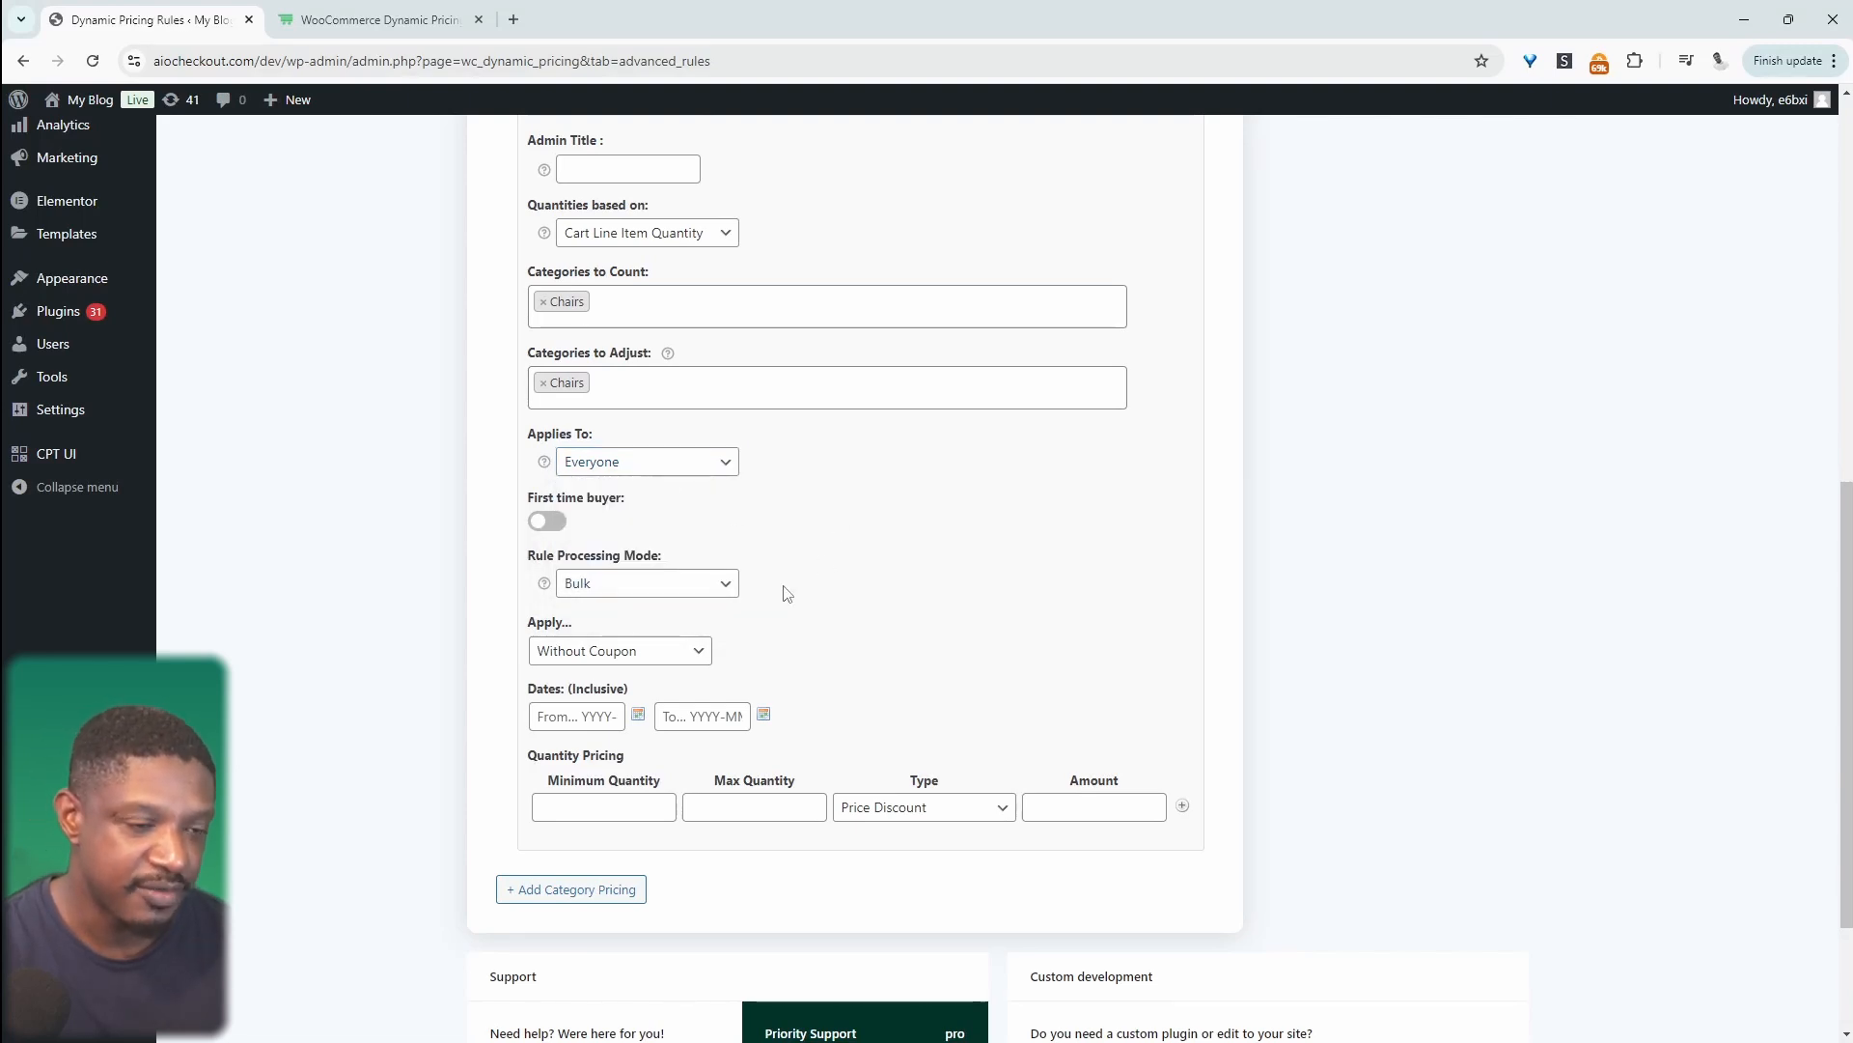
{"action": "left_click", "coordinate": [614, 584]}
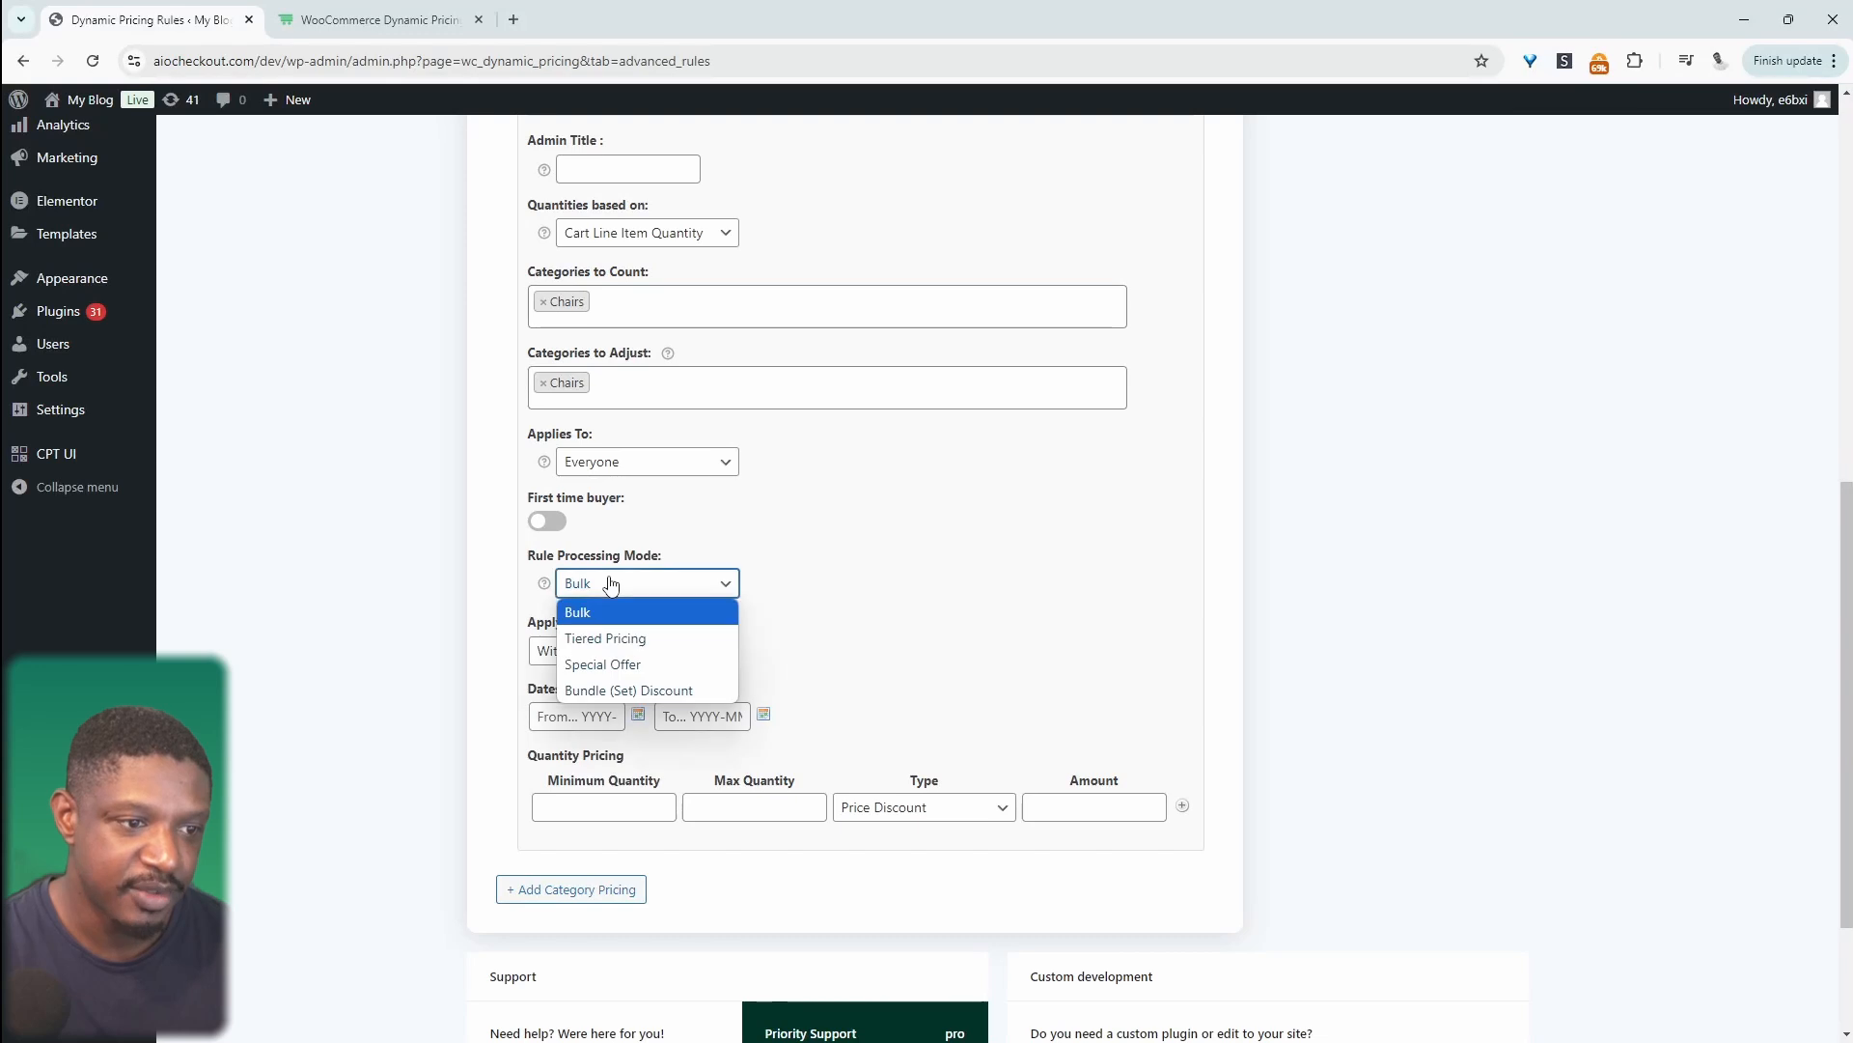
{"action": "left_click", "coordinate": [614, 584]}
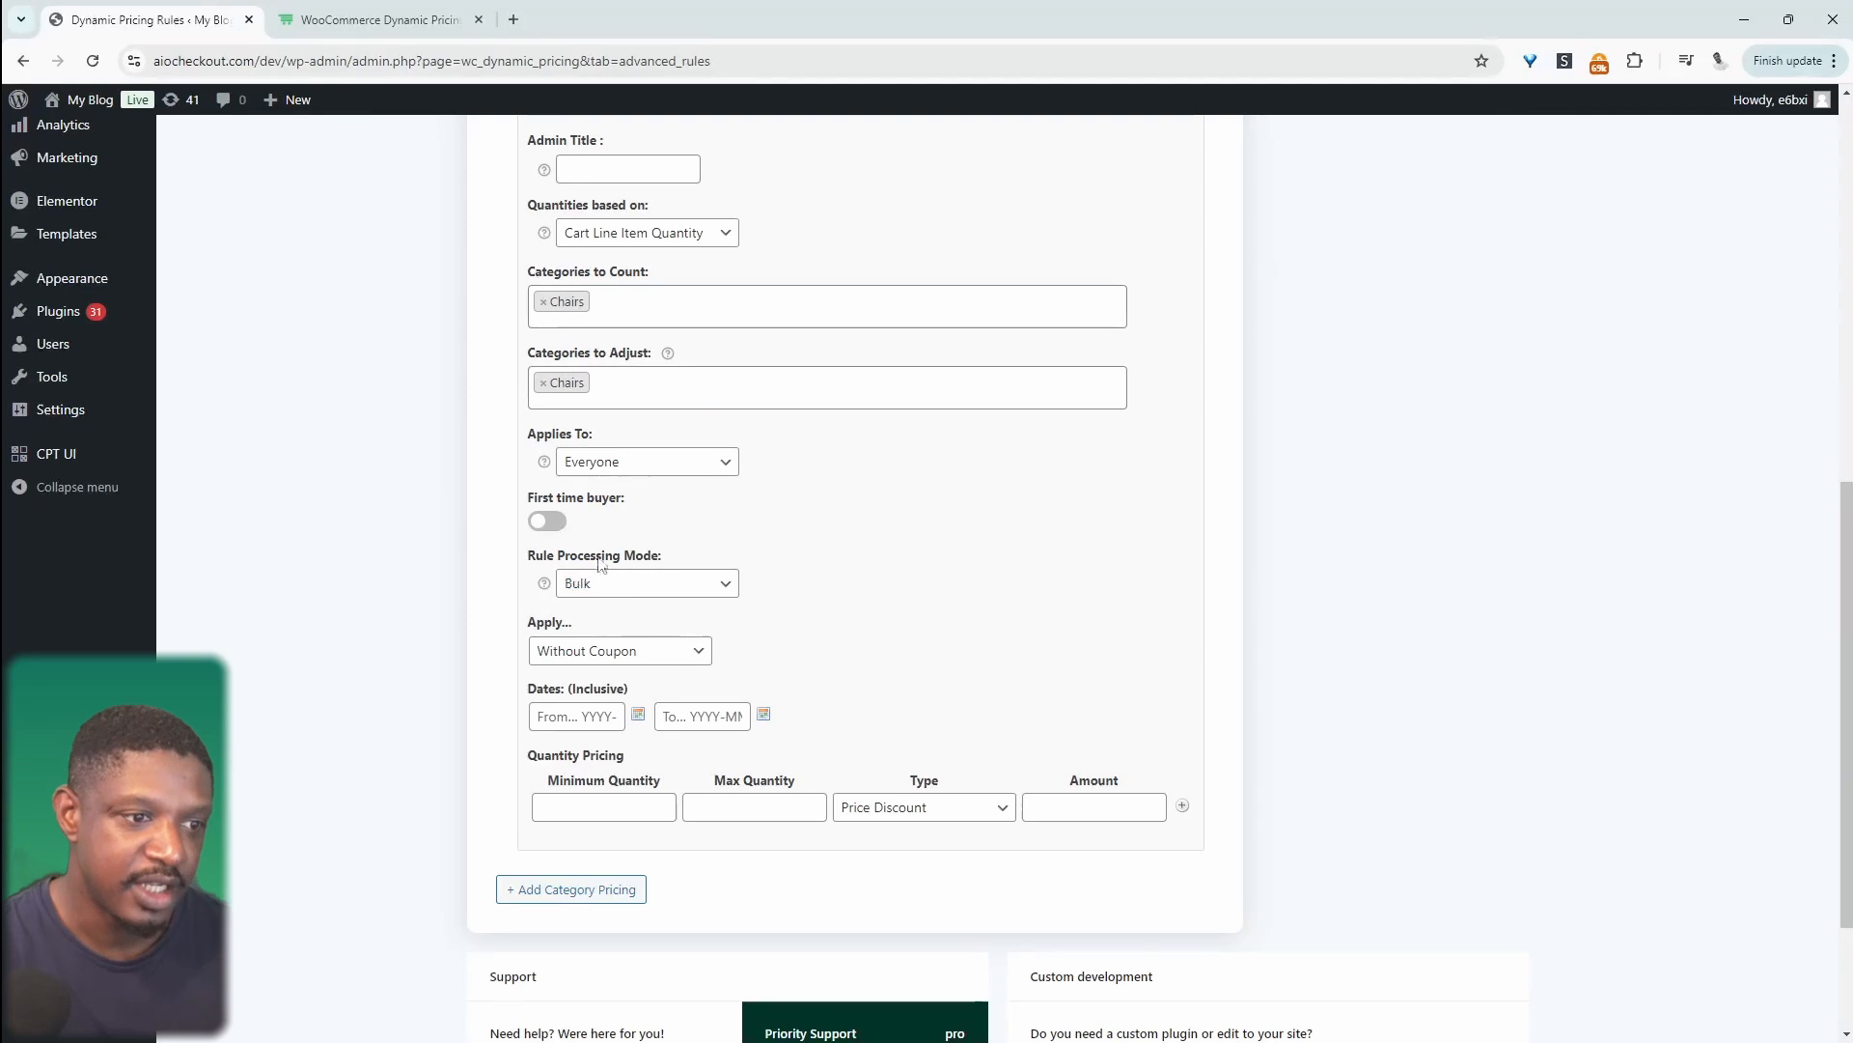
{"action": "left_click", "coordinate": [623, 587]}
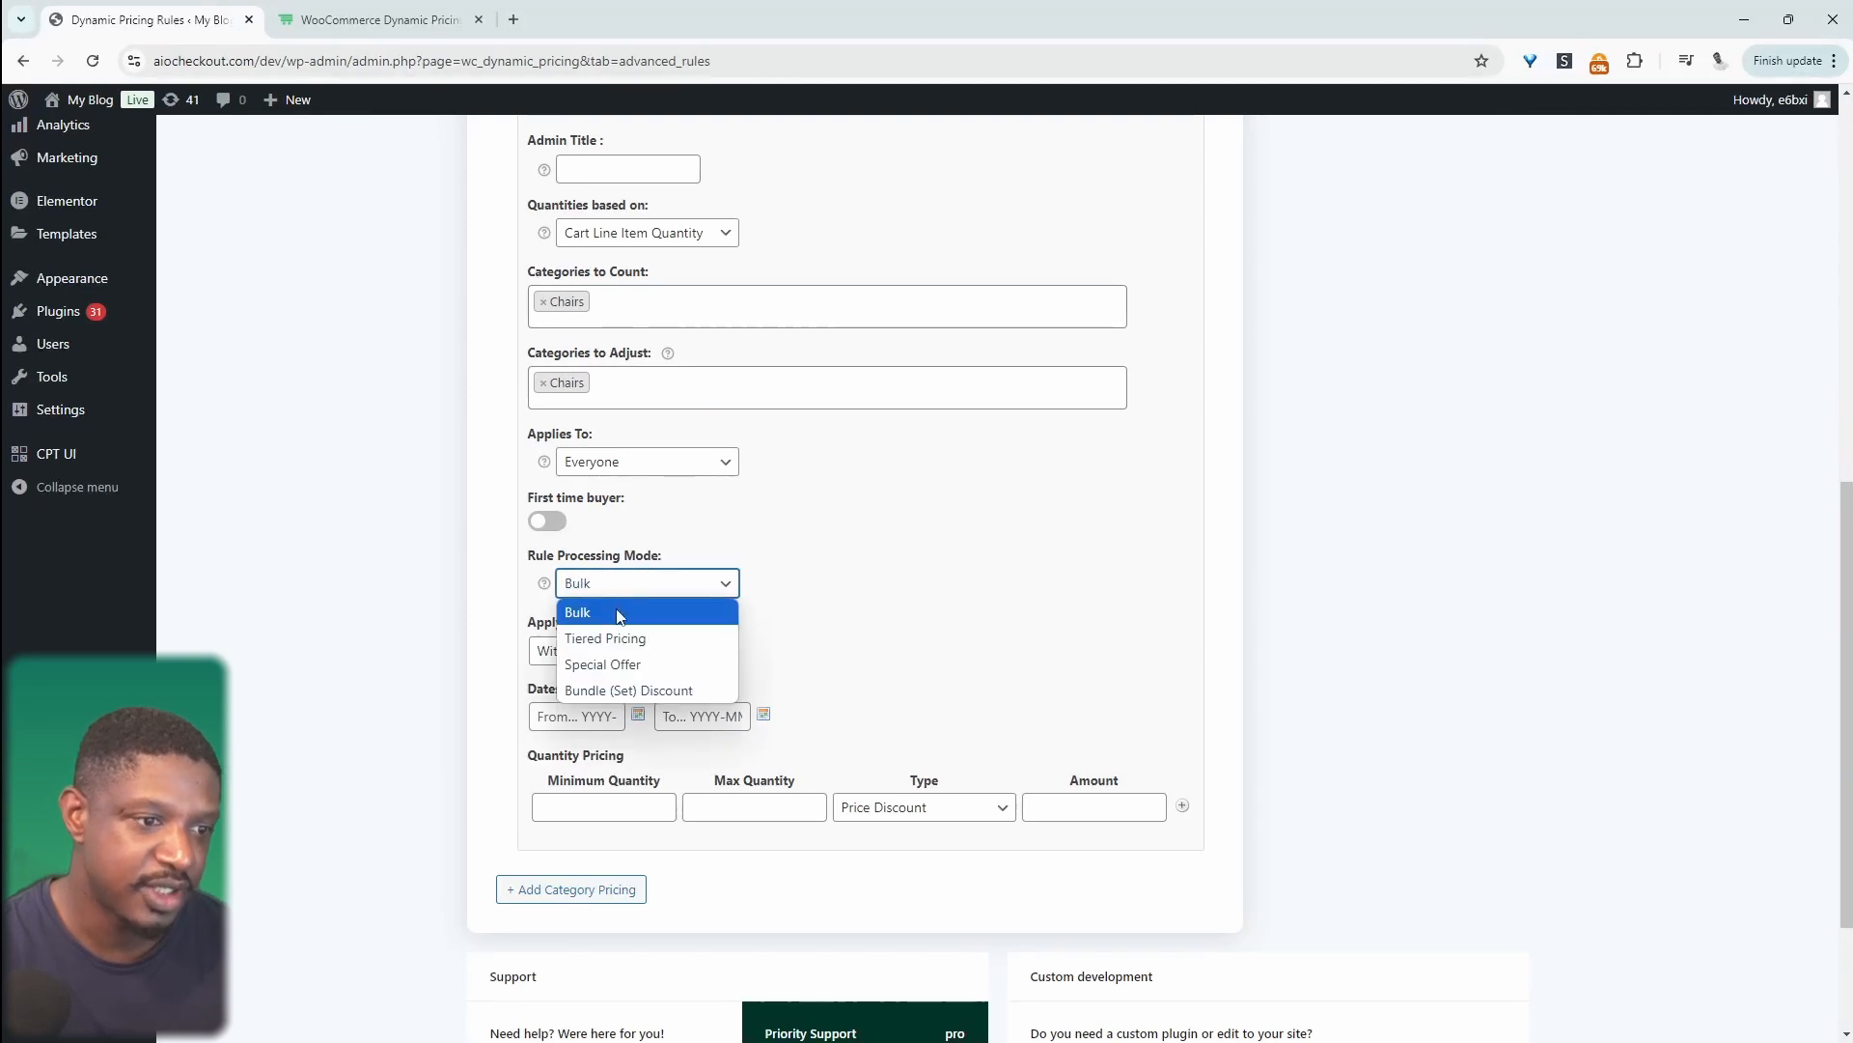
{"action": "left_click", "coordinate": [841, 581]}
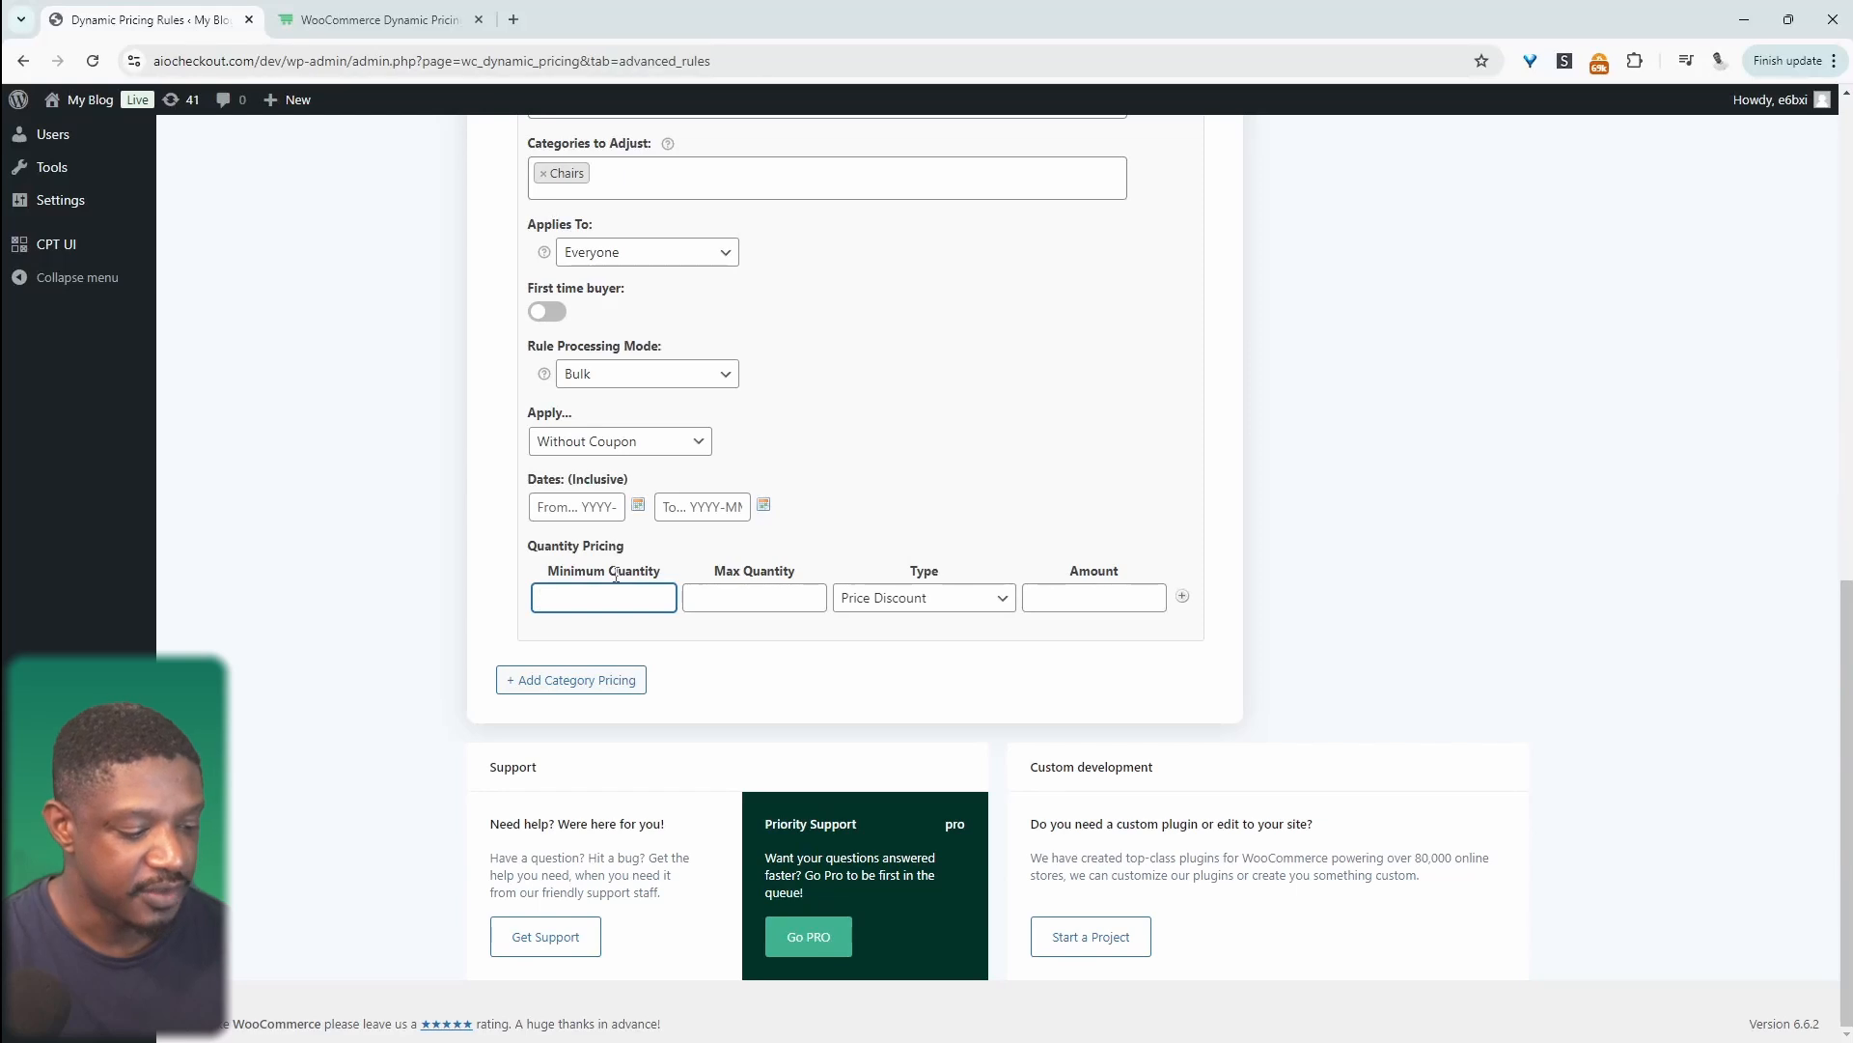
Step: Fill in the first quantity pricing tier with minimum 5, maximum 10 and a Percentage Discount of 5
{"action": "type", "text": "5"}
{"action": "left_click", "coordinate": [747, 598]}
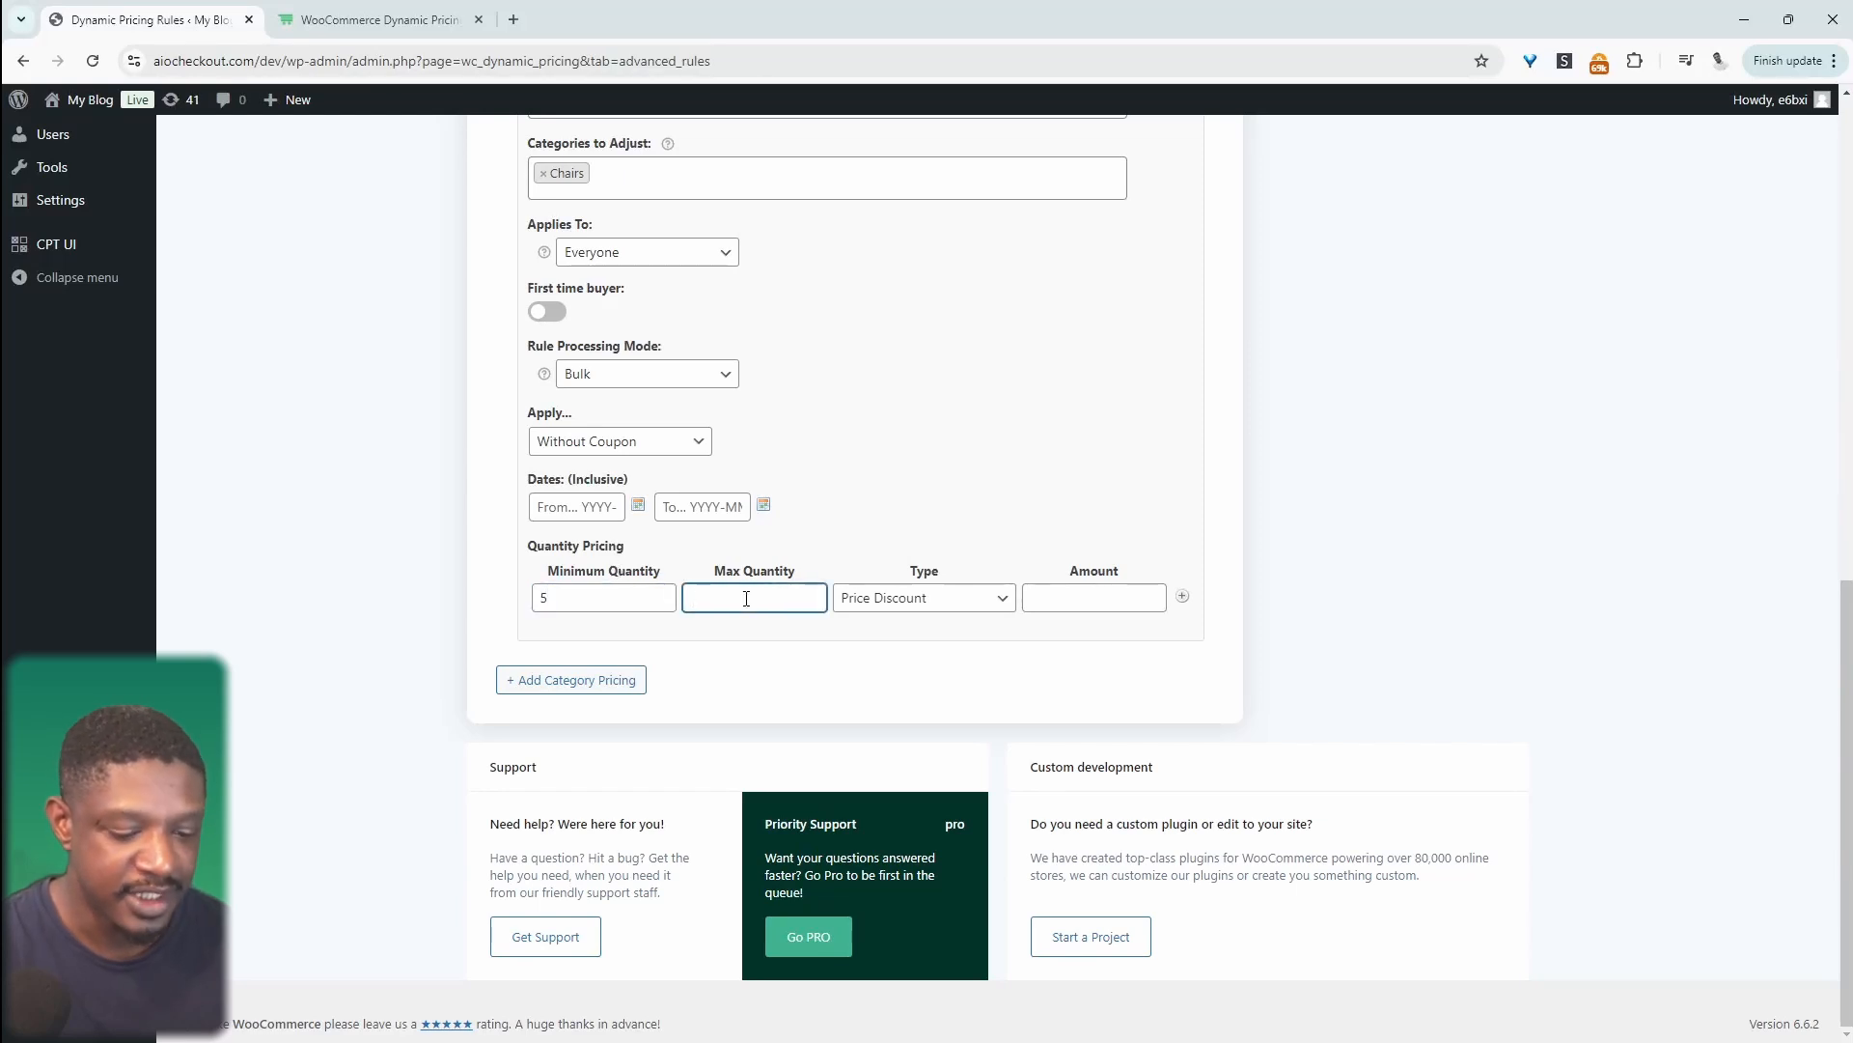
{"action": "type", "text": "10"}
{"action": "left_click", "coordinate": [941, 598]}
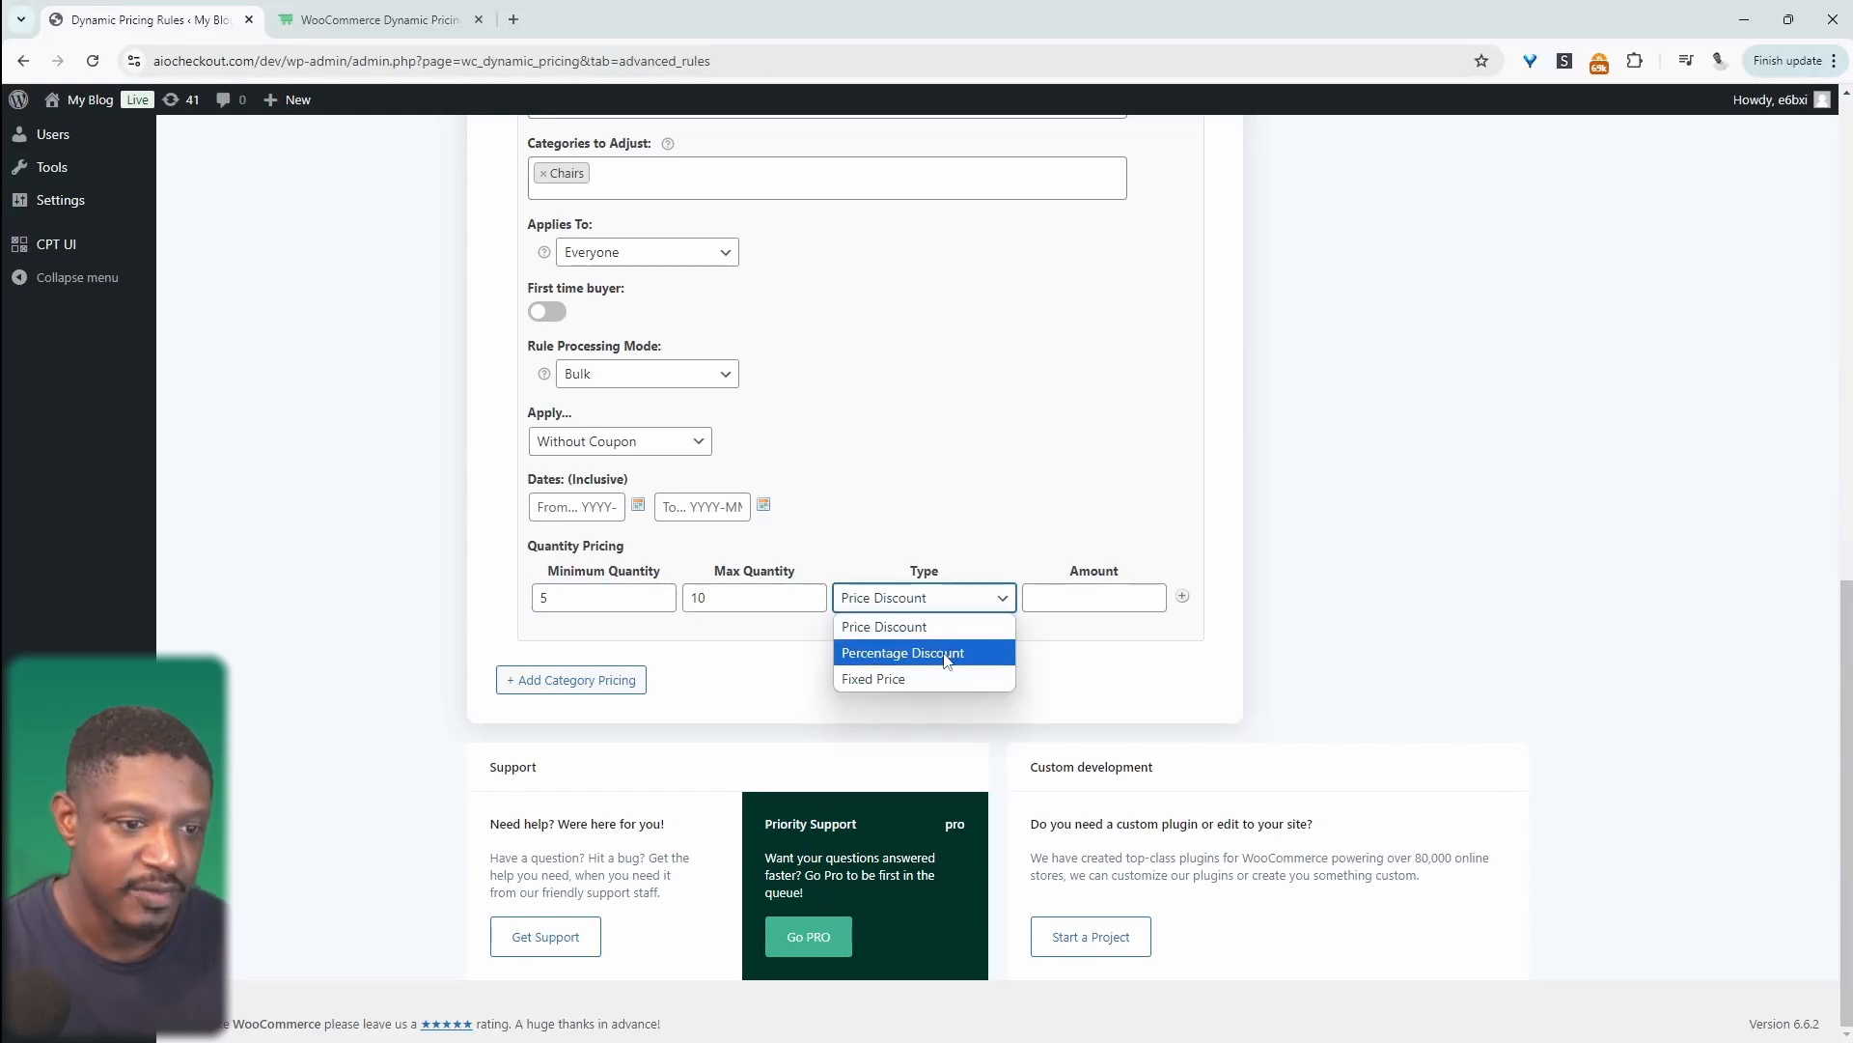
{"action": "left_click", "coordinate": [946, 651]}
{"action": "left_click", "coordinate": [1104, 597]}
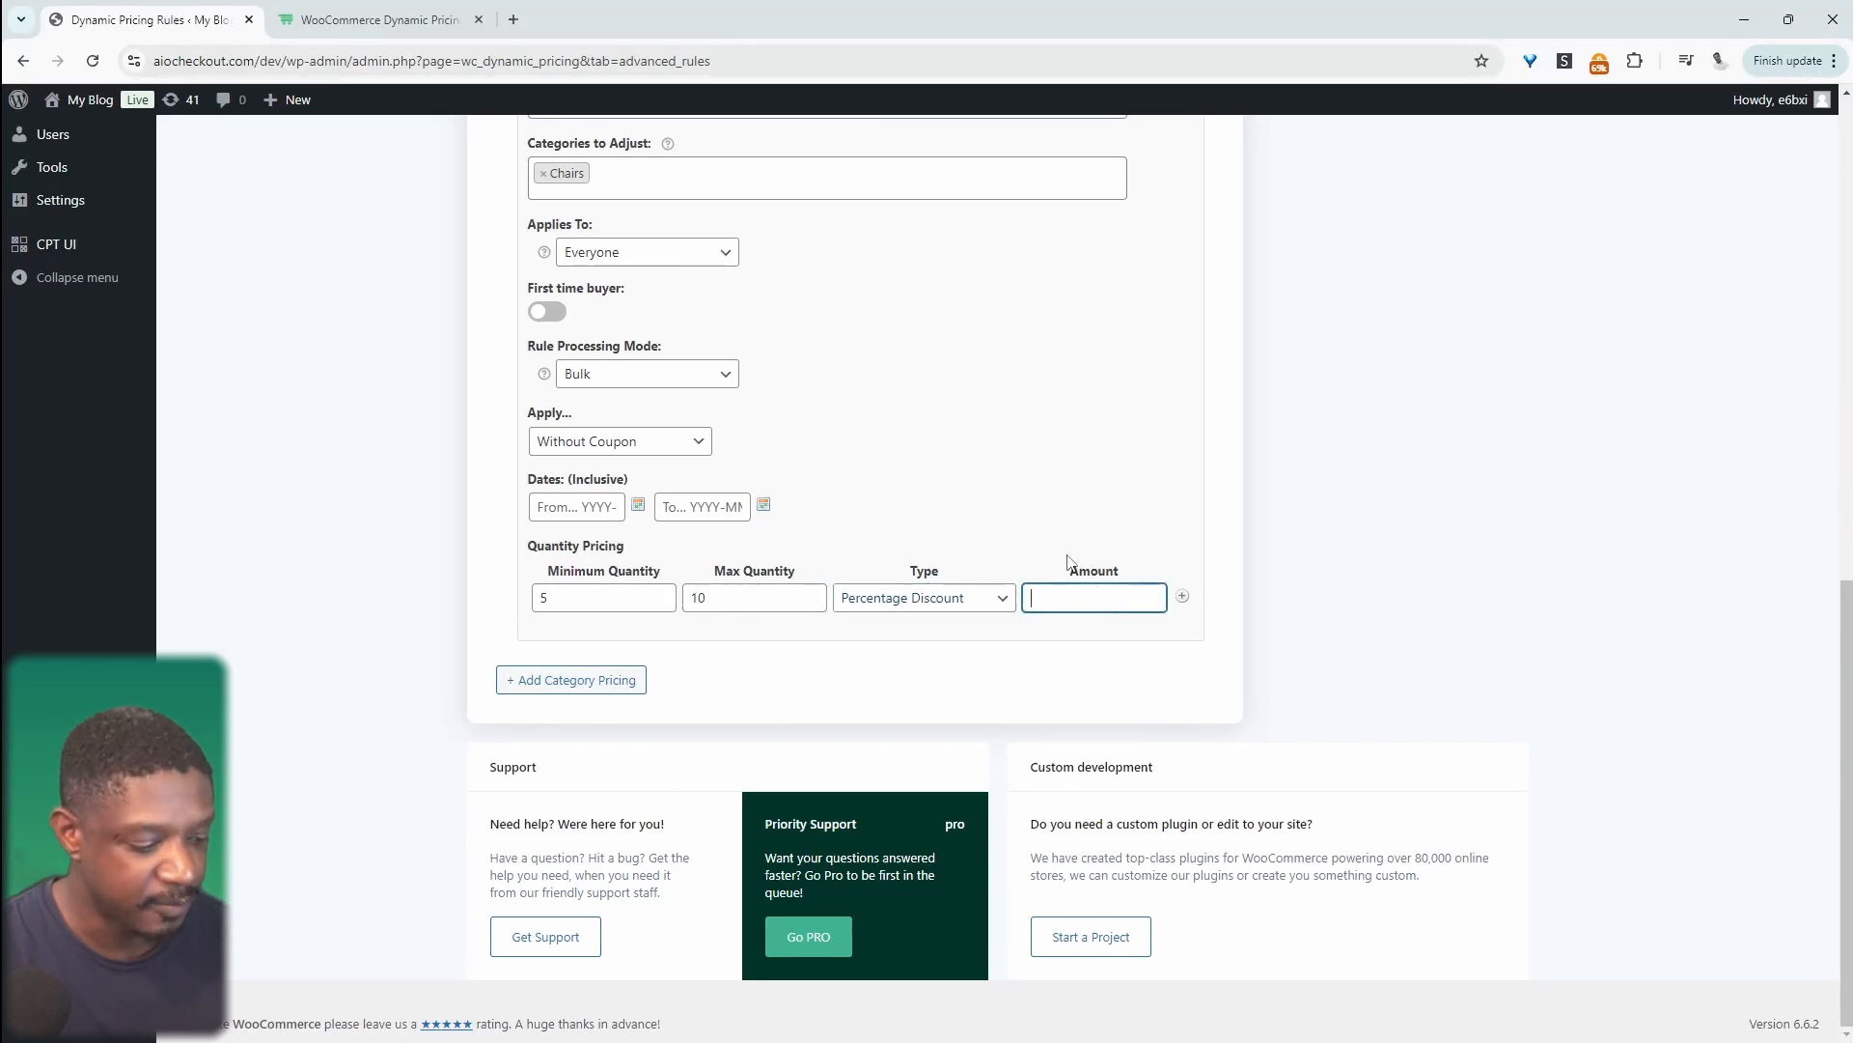
{"action": "type", "text": "5"}
Step: Add a second quantity pricing tier with minimum 11, maximum * and a Percentage Discount of 10
{"action": "left_click", "coordinate": [1183, 596]}
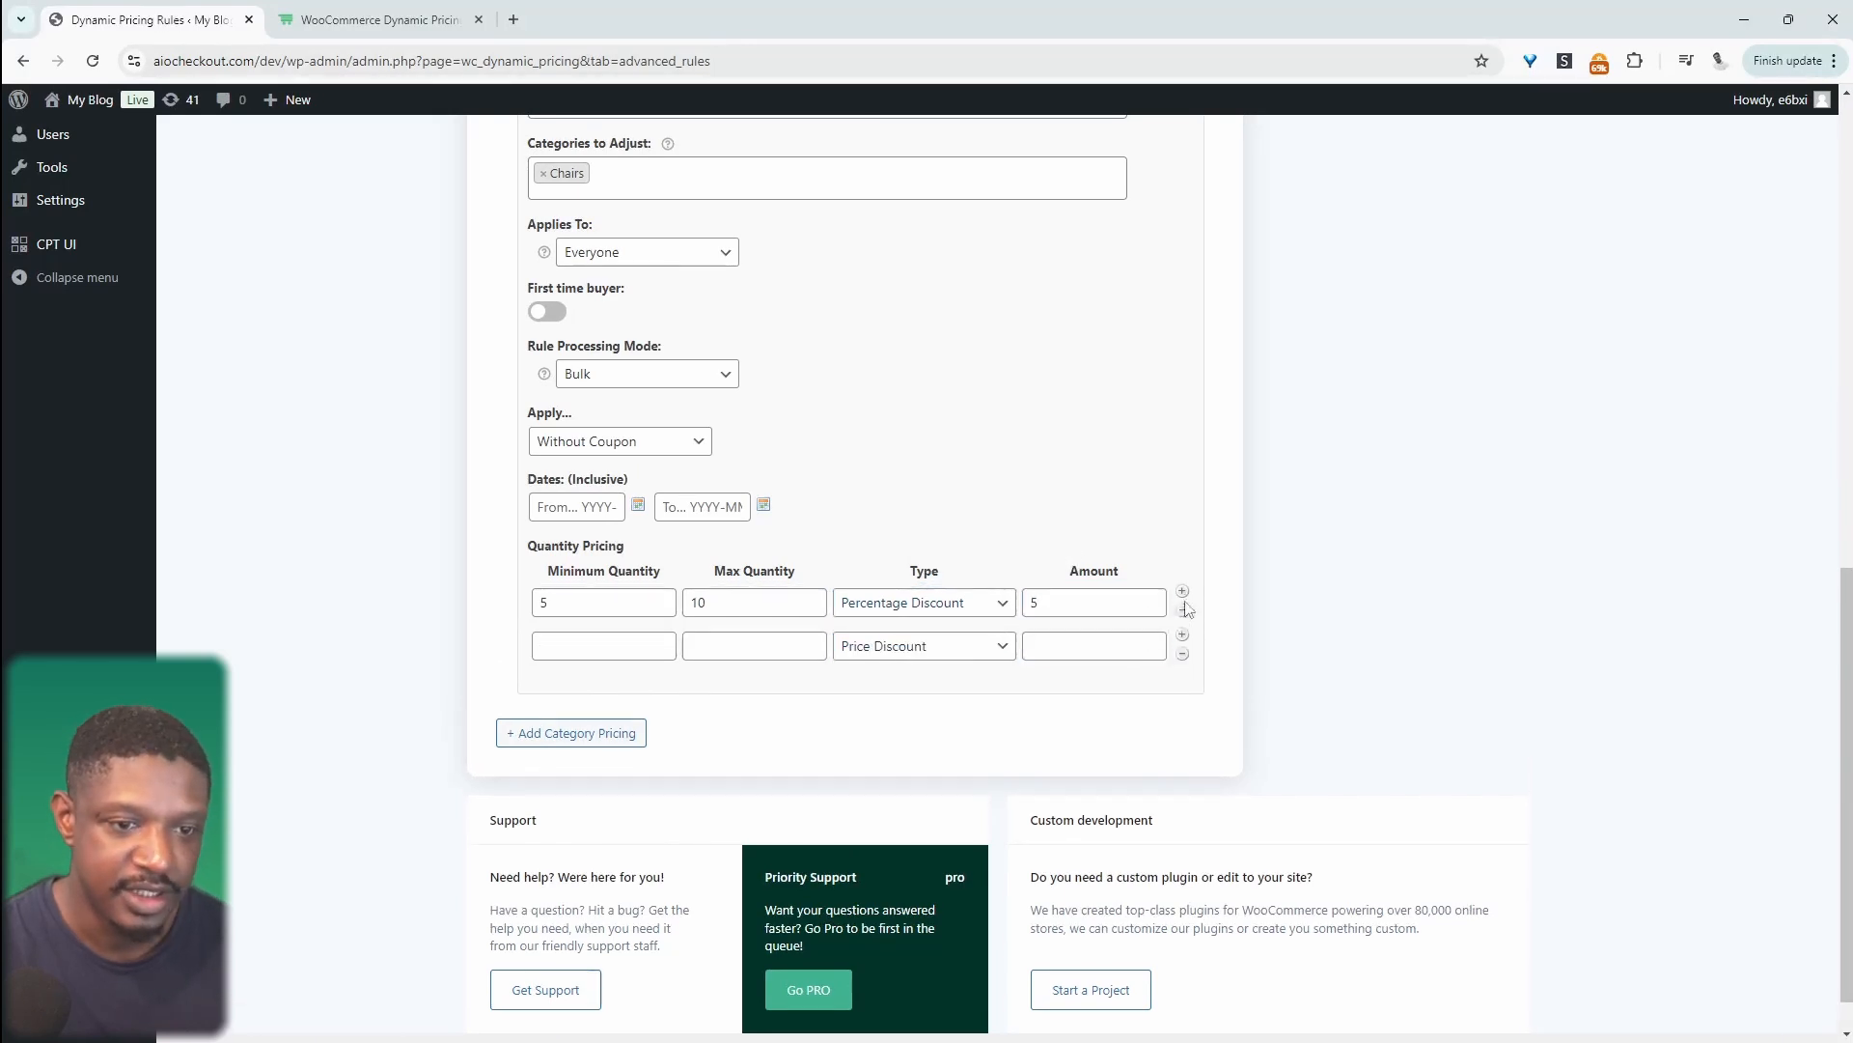
{"action": "left_click", "coordinate": [596, 644]}
{"action": "type", "text": "11"}
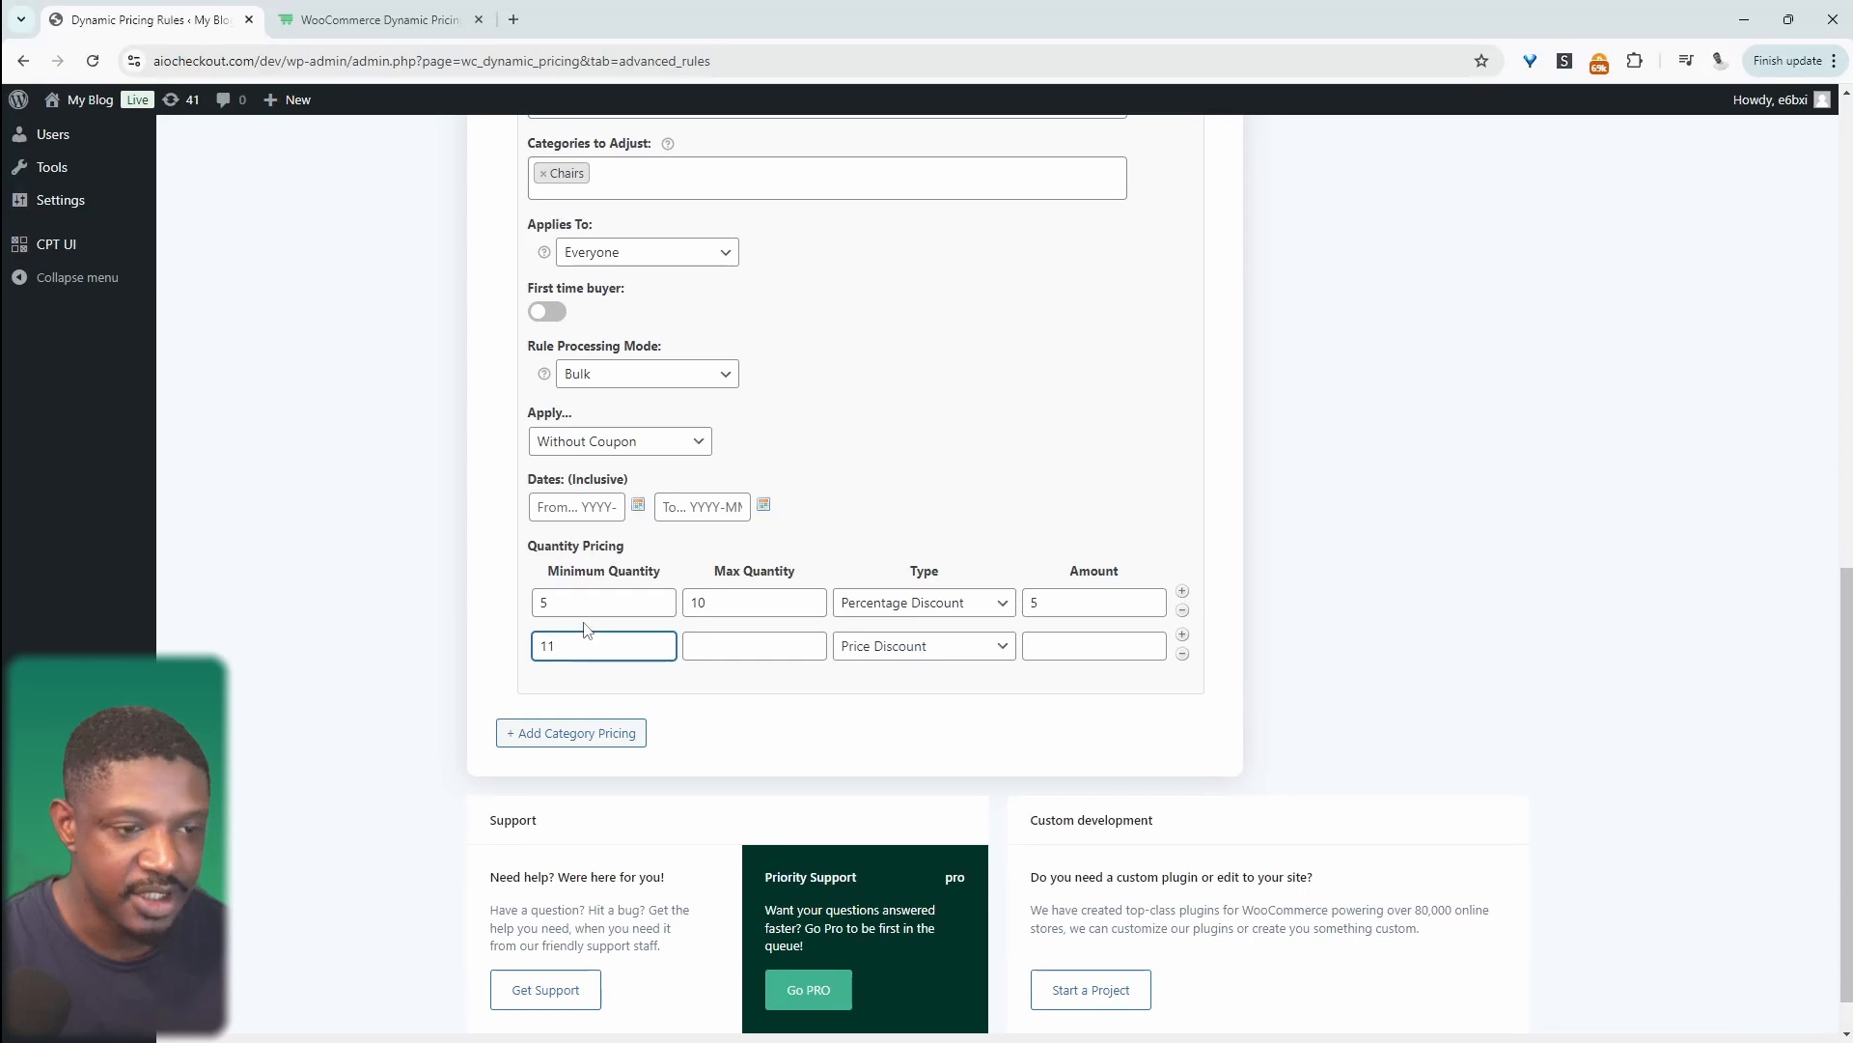
{"action": "left_click", "coordinate": [726, 639]}
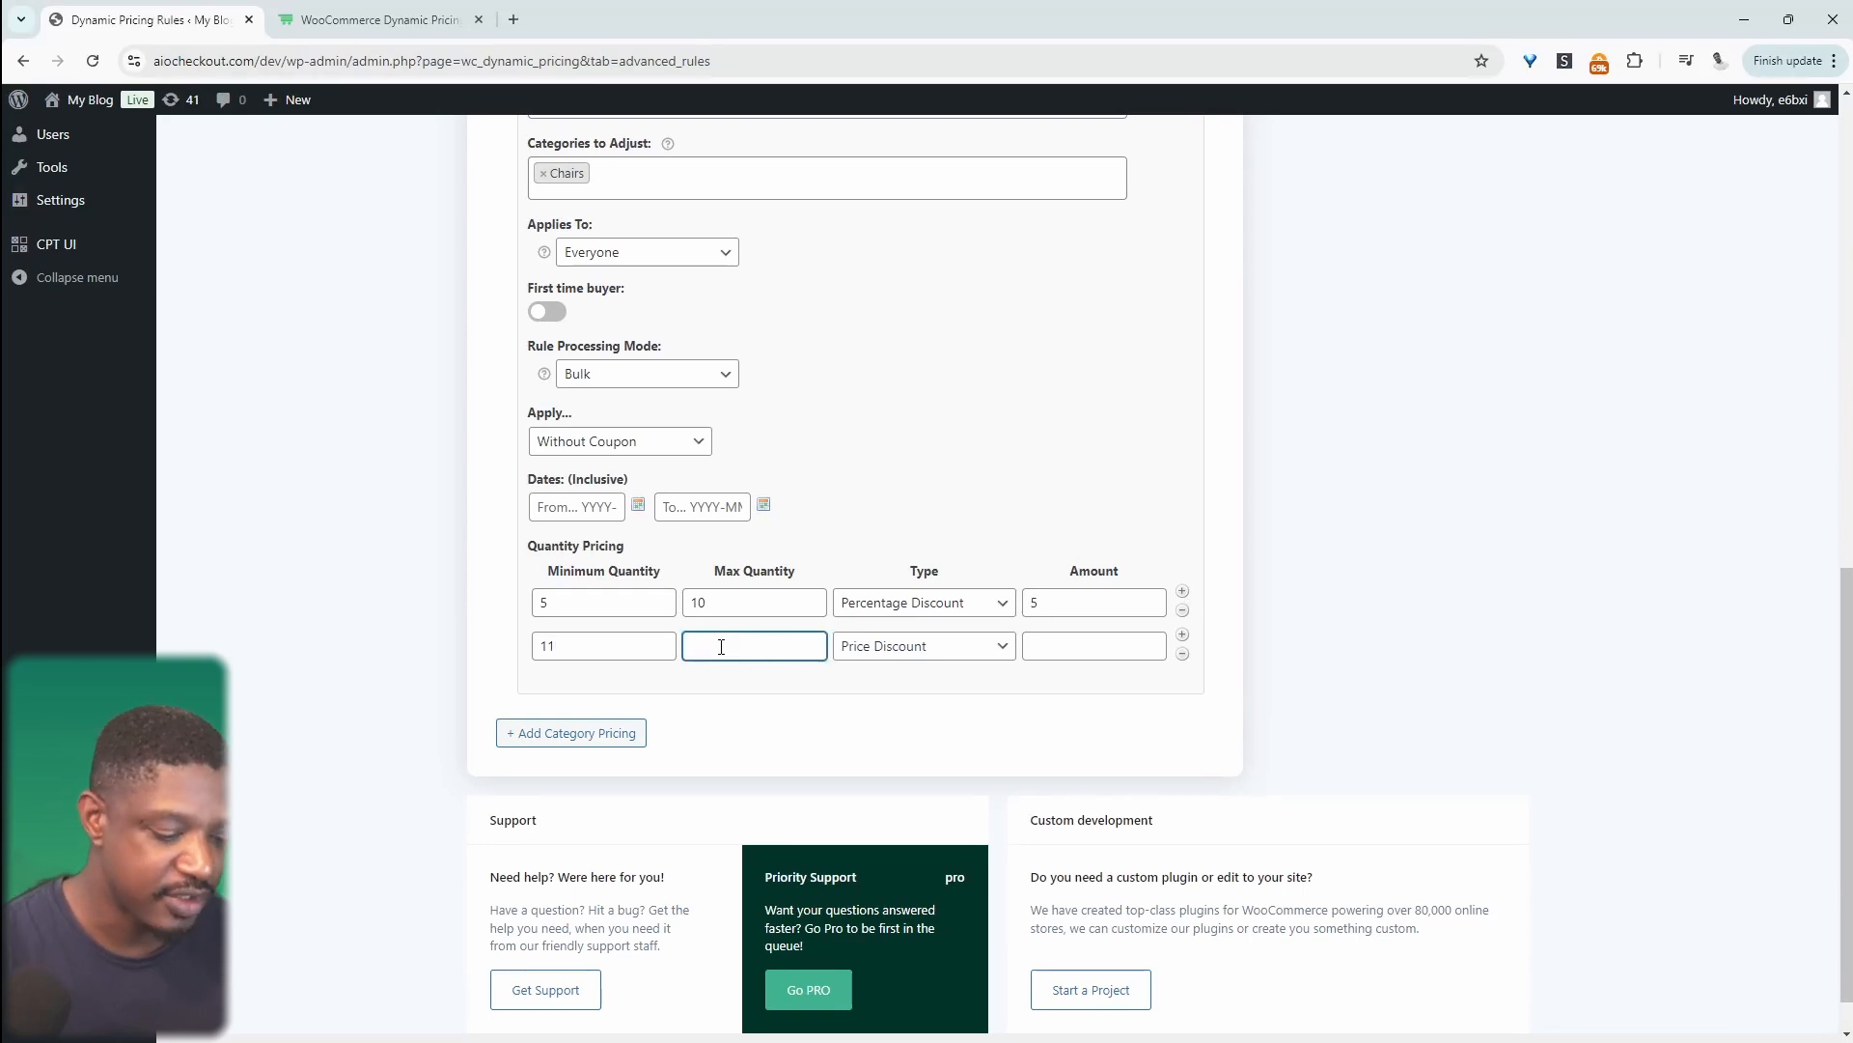
{"action": "left_click", "coordinate": [985, 648]}
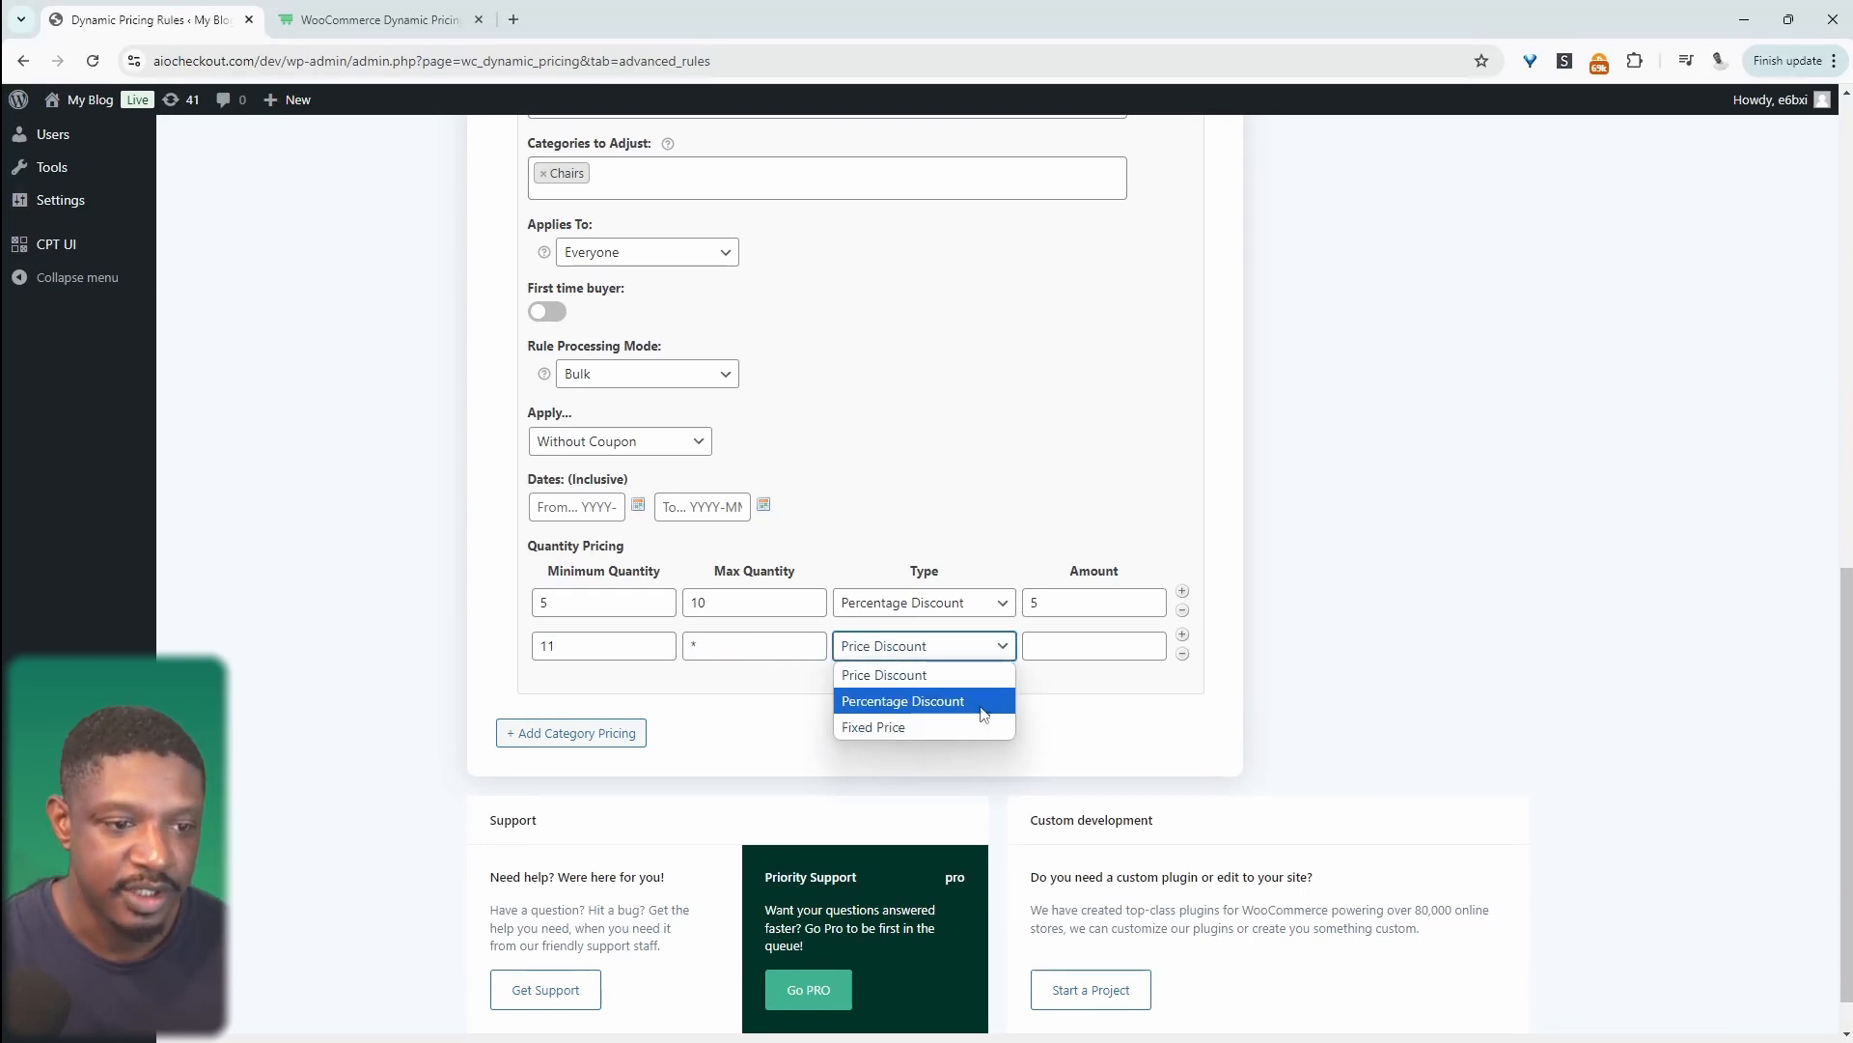
{"action": "left_click", "coordinate": [984, 692]}
{"action": "left_click", "coordinate": [1065, 651]}
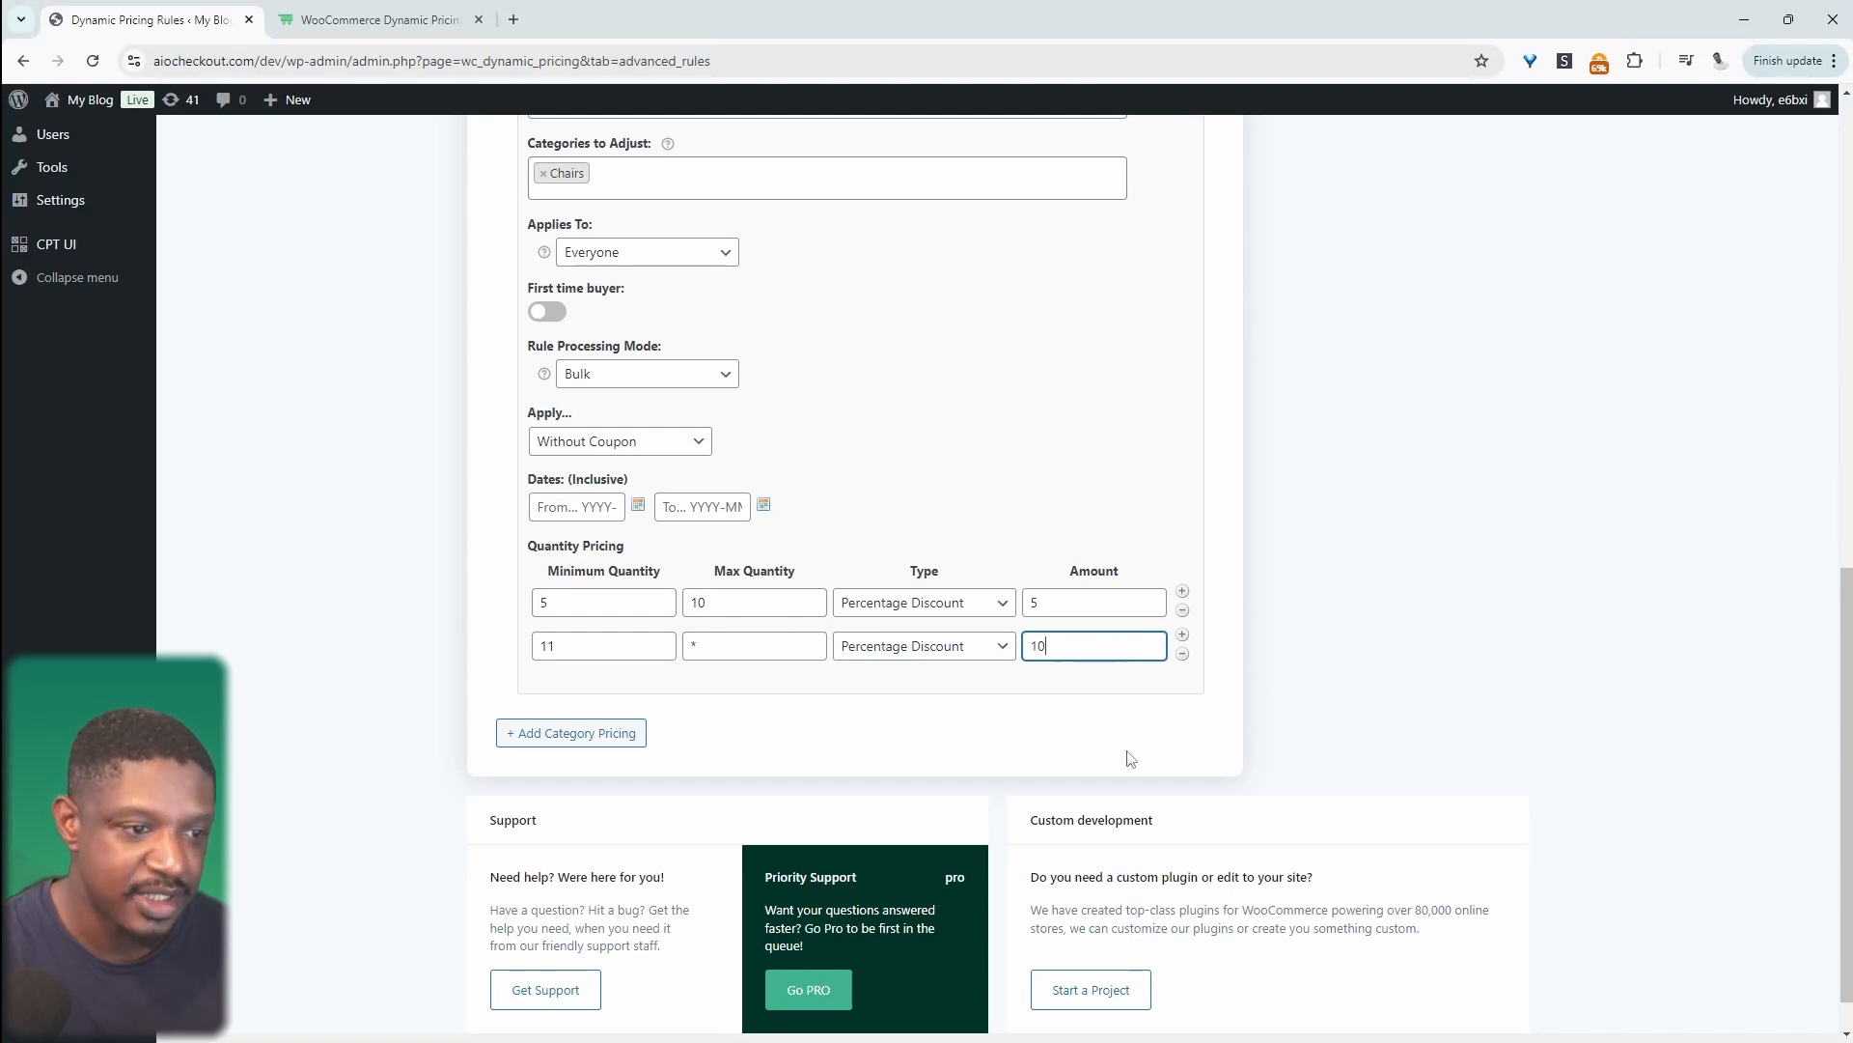
Step: Open the Belt product for editing and add a pricing group under its Pricing Discount Rules
{"action": "scroll", "coordinate": [1132, 758], "scroll_direction": "up", "scroll_amount": 15}
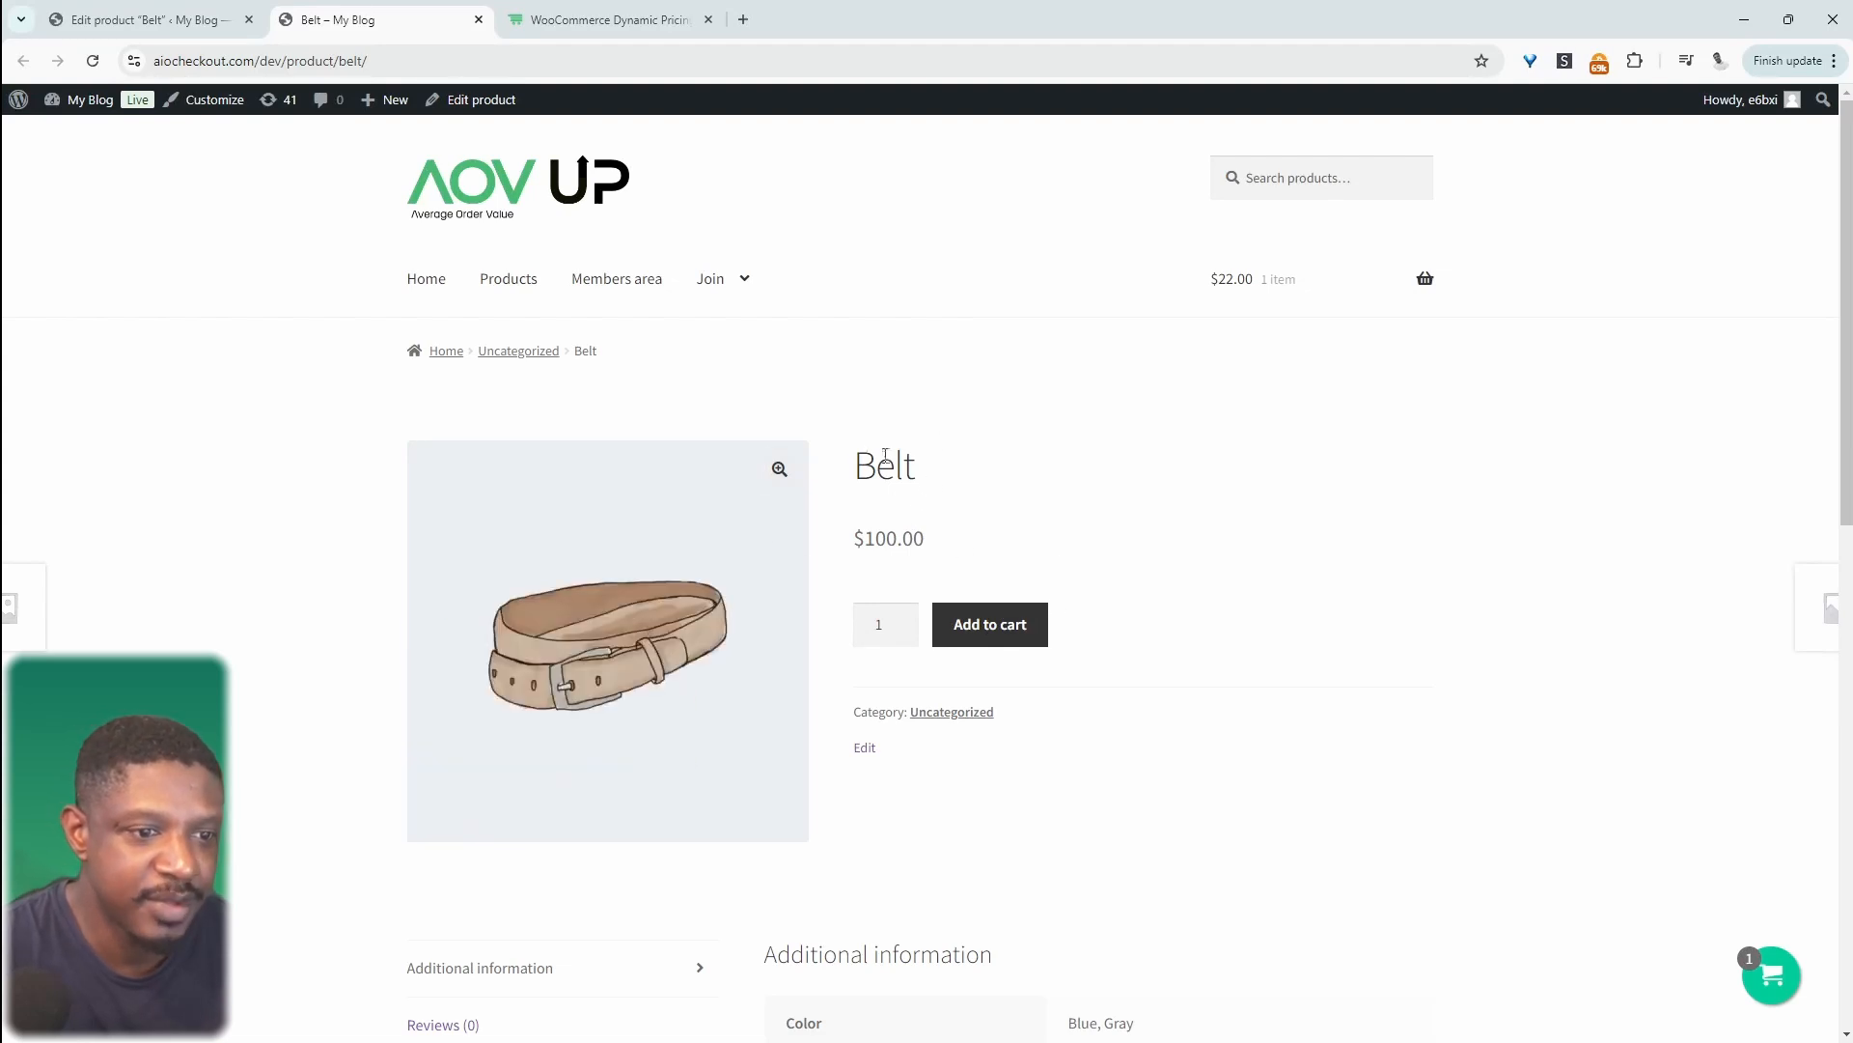
{"action": "left_click", "coordinate": [523, 106]}
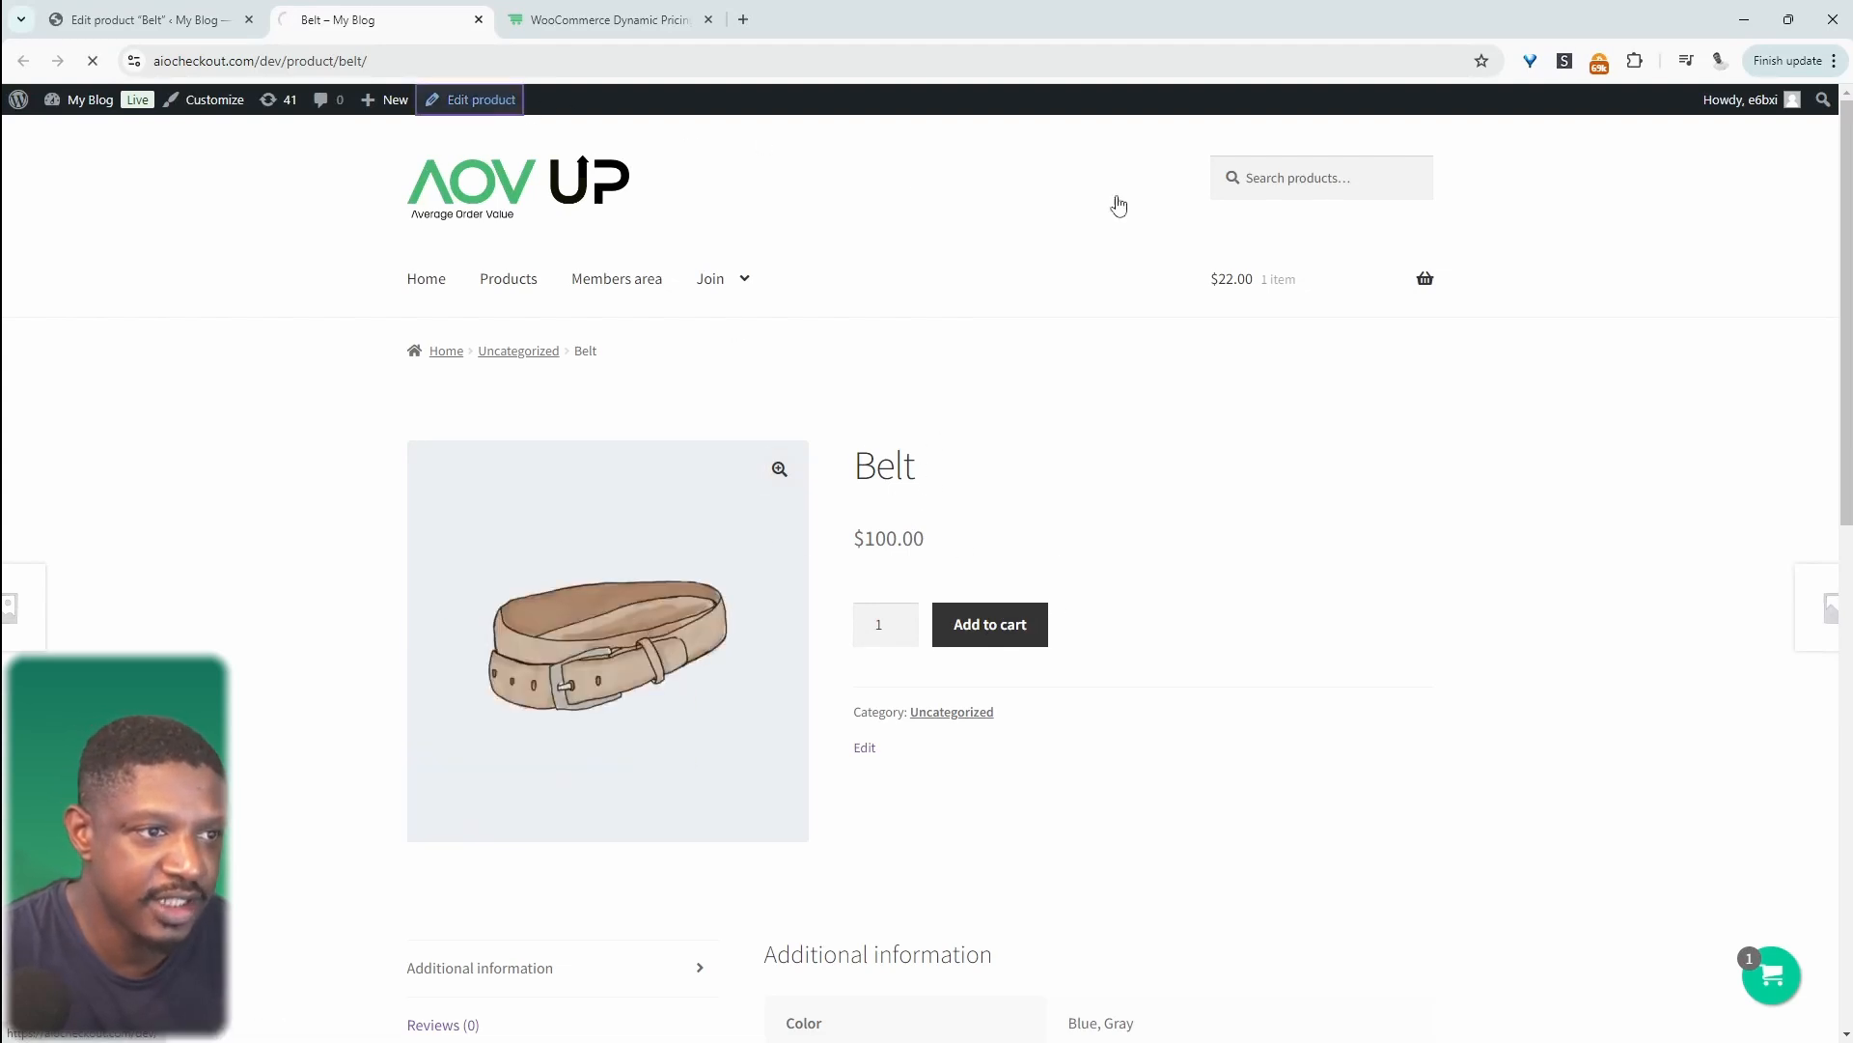
{"action": "scroll", "coordinate": [437, 744], "scroll_direction": "down", "scroll_amount": 15}
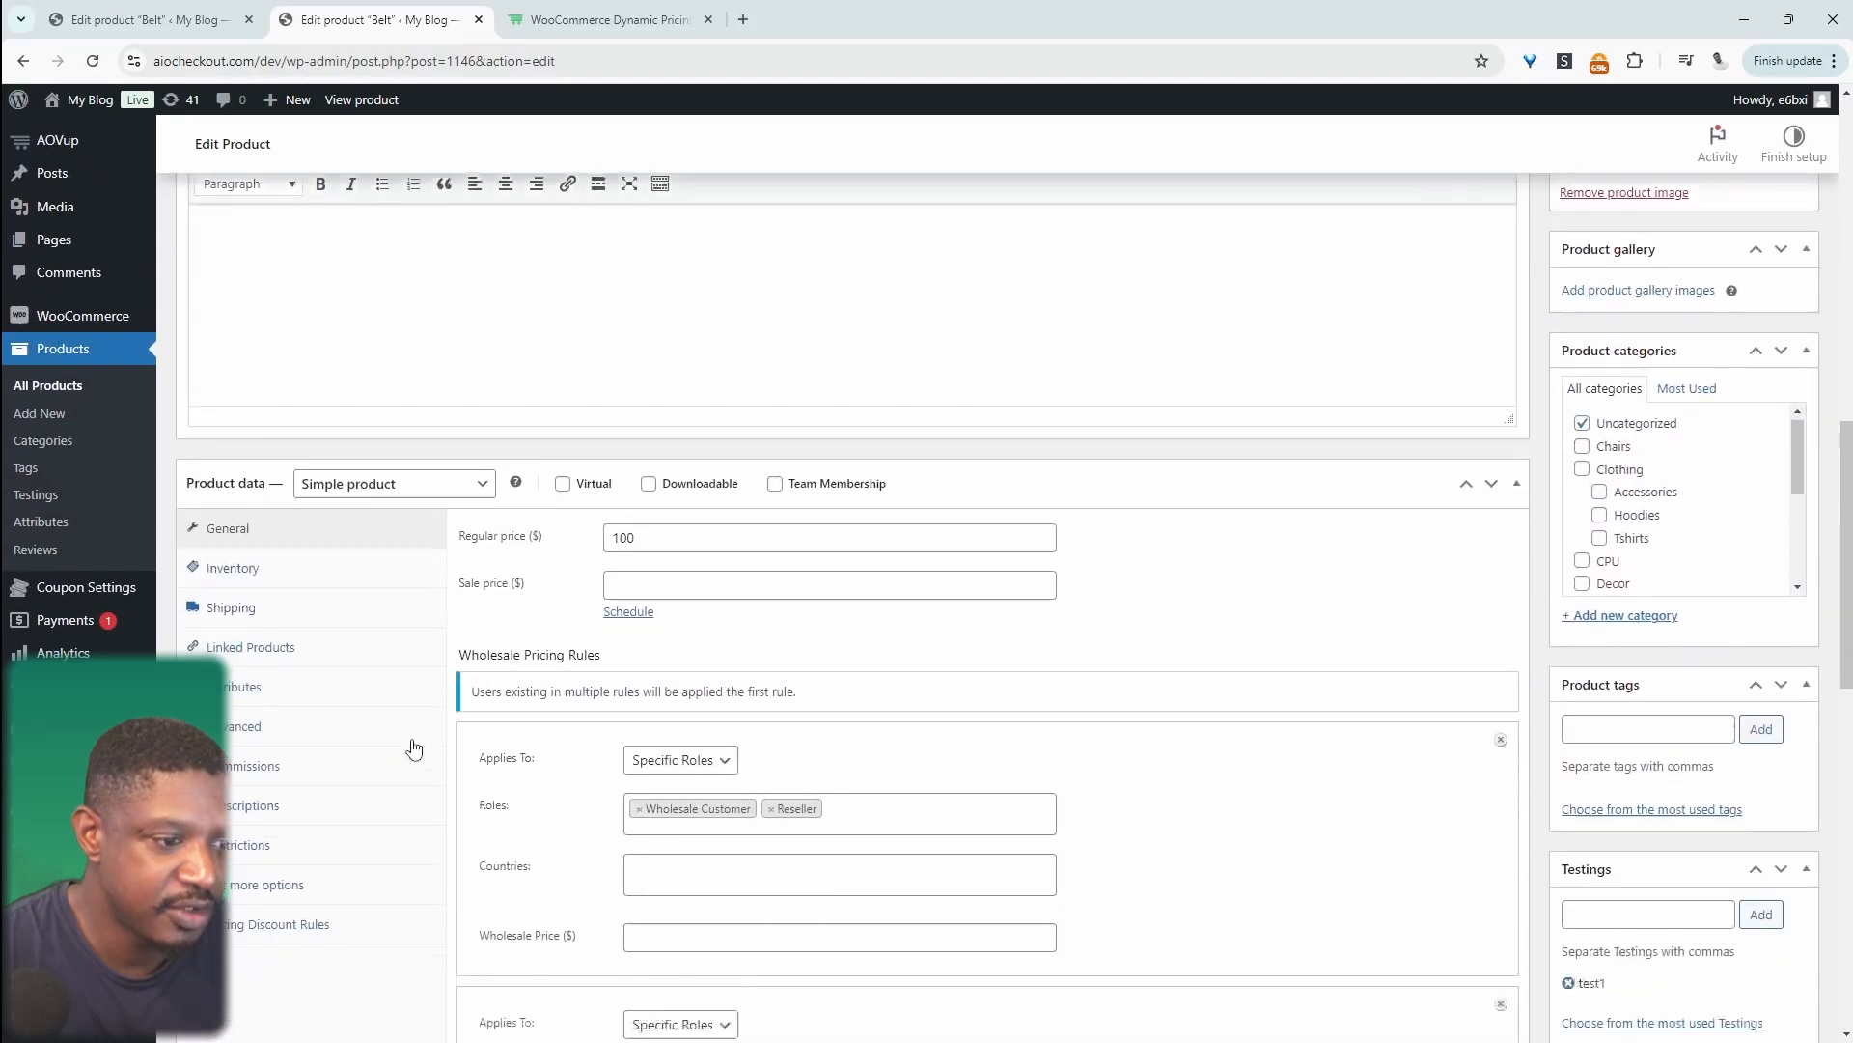
{"action": "left_click", "coordinate": [302, 644]}
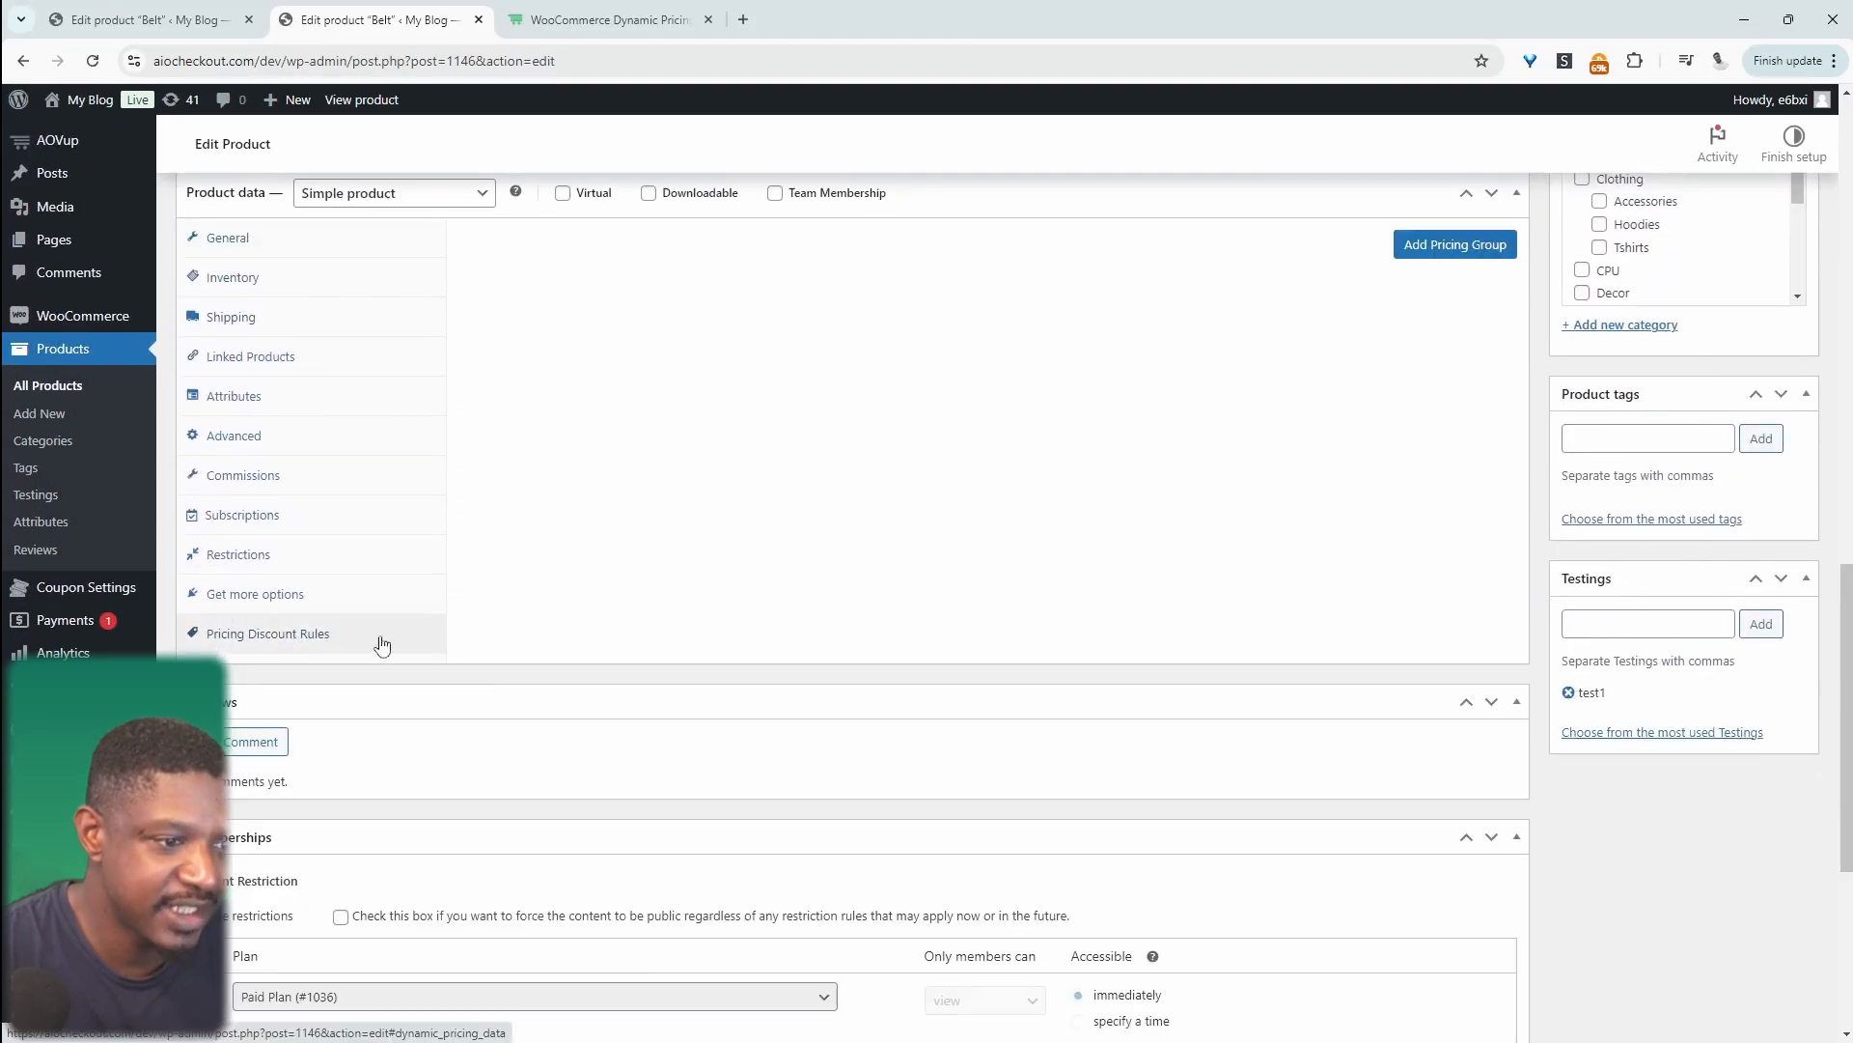
{"action": "scroll", "coordinate": [1461, 397], "scroll_direction": "up", "scroll_amount": 2}
{"action": "left_click", "coordinate": [1460, 397]}
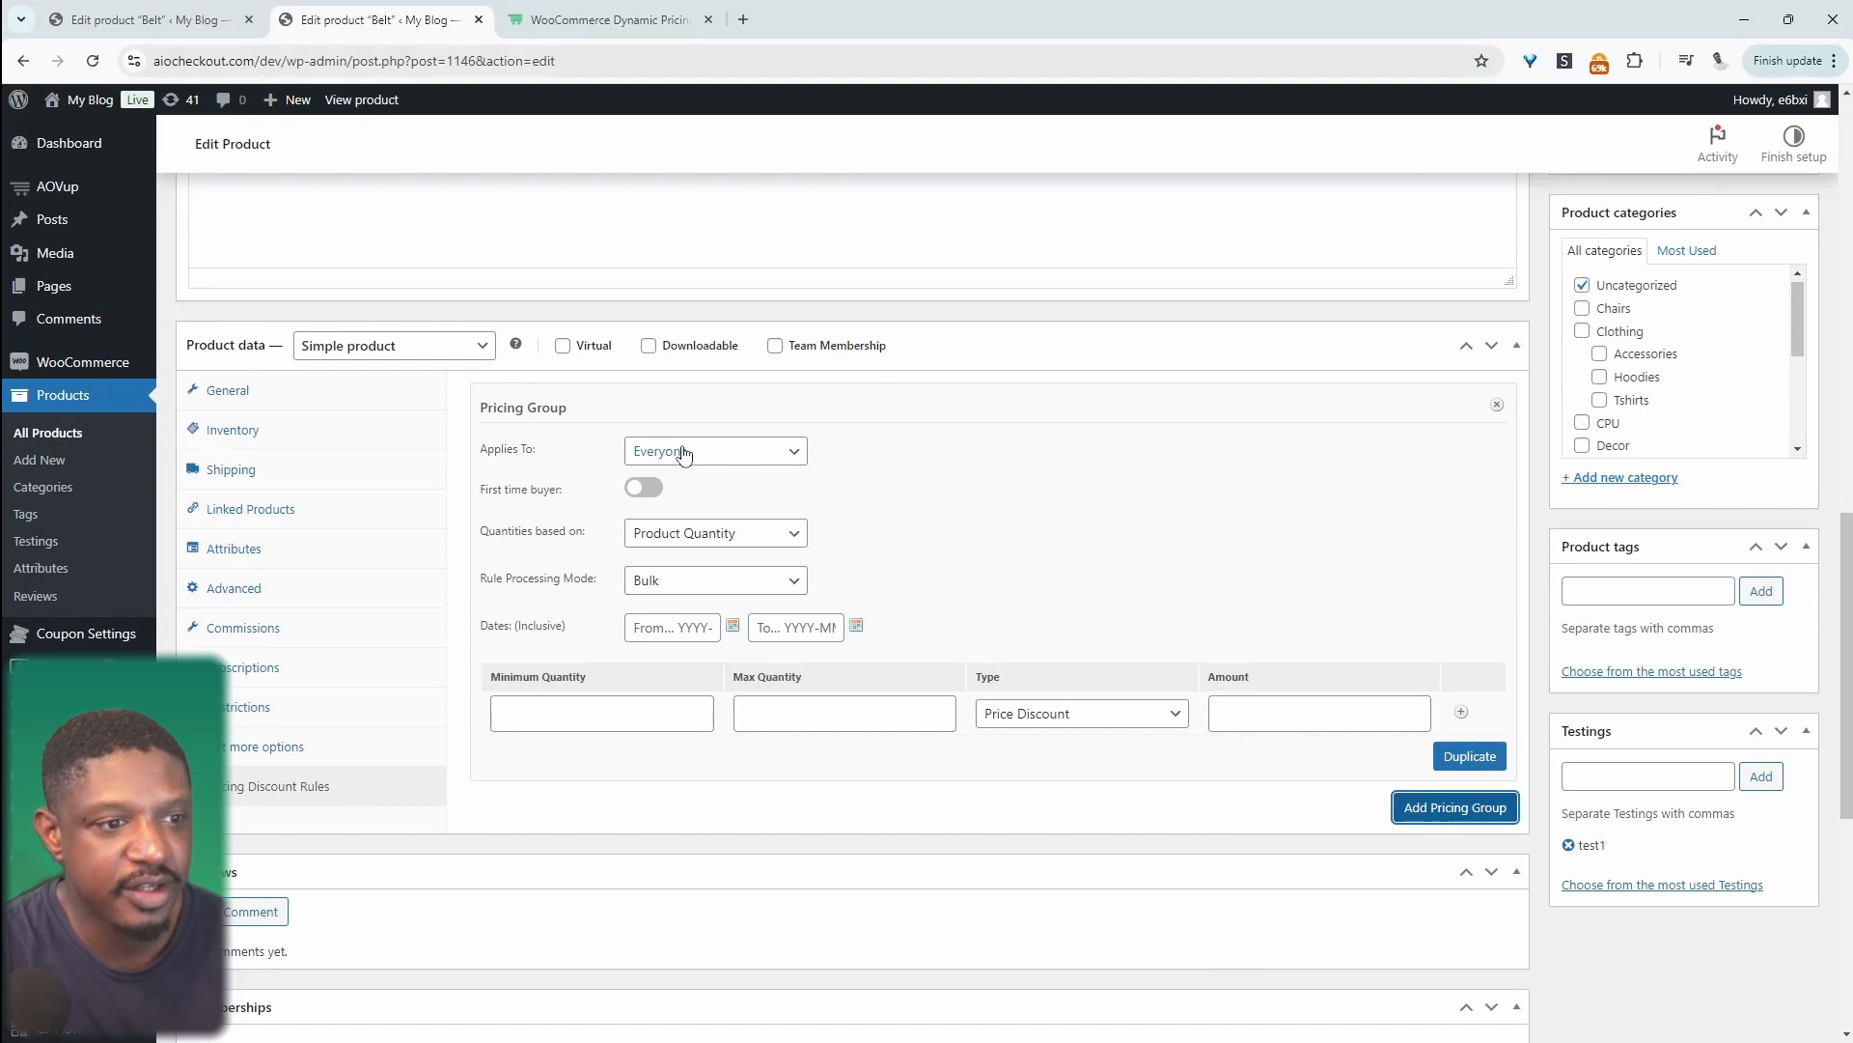
Step: Review the available Applies To and Rule Processing Mode choices for the Belt's pricing group
{"action": "left_click", "coordinate": [683, 452]}
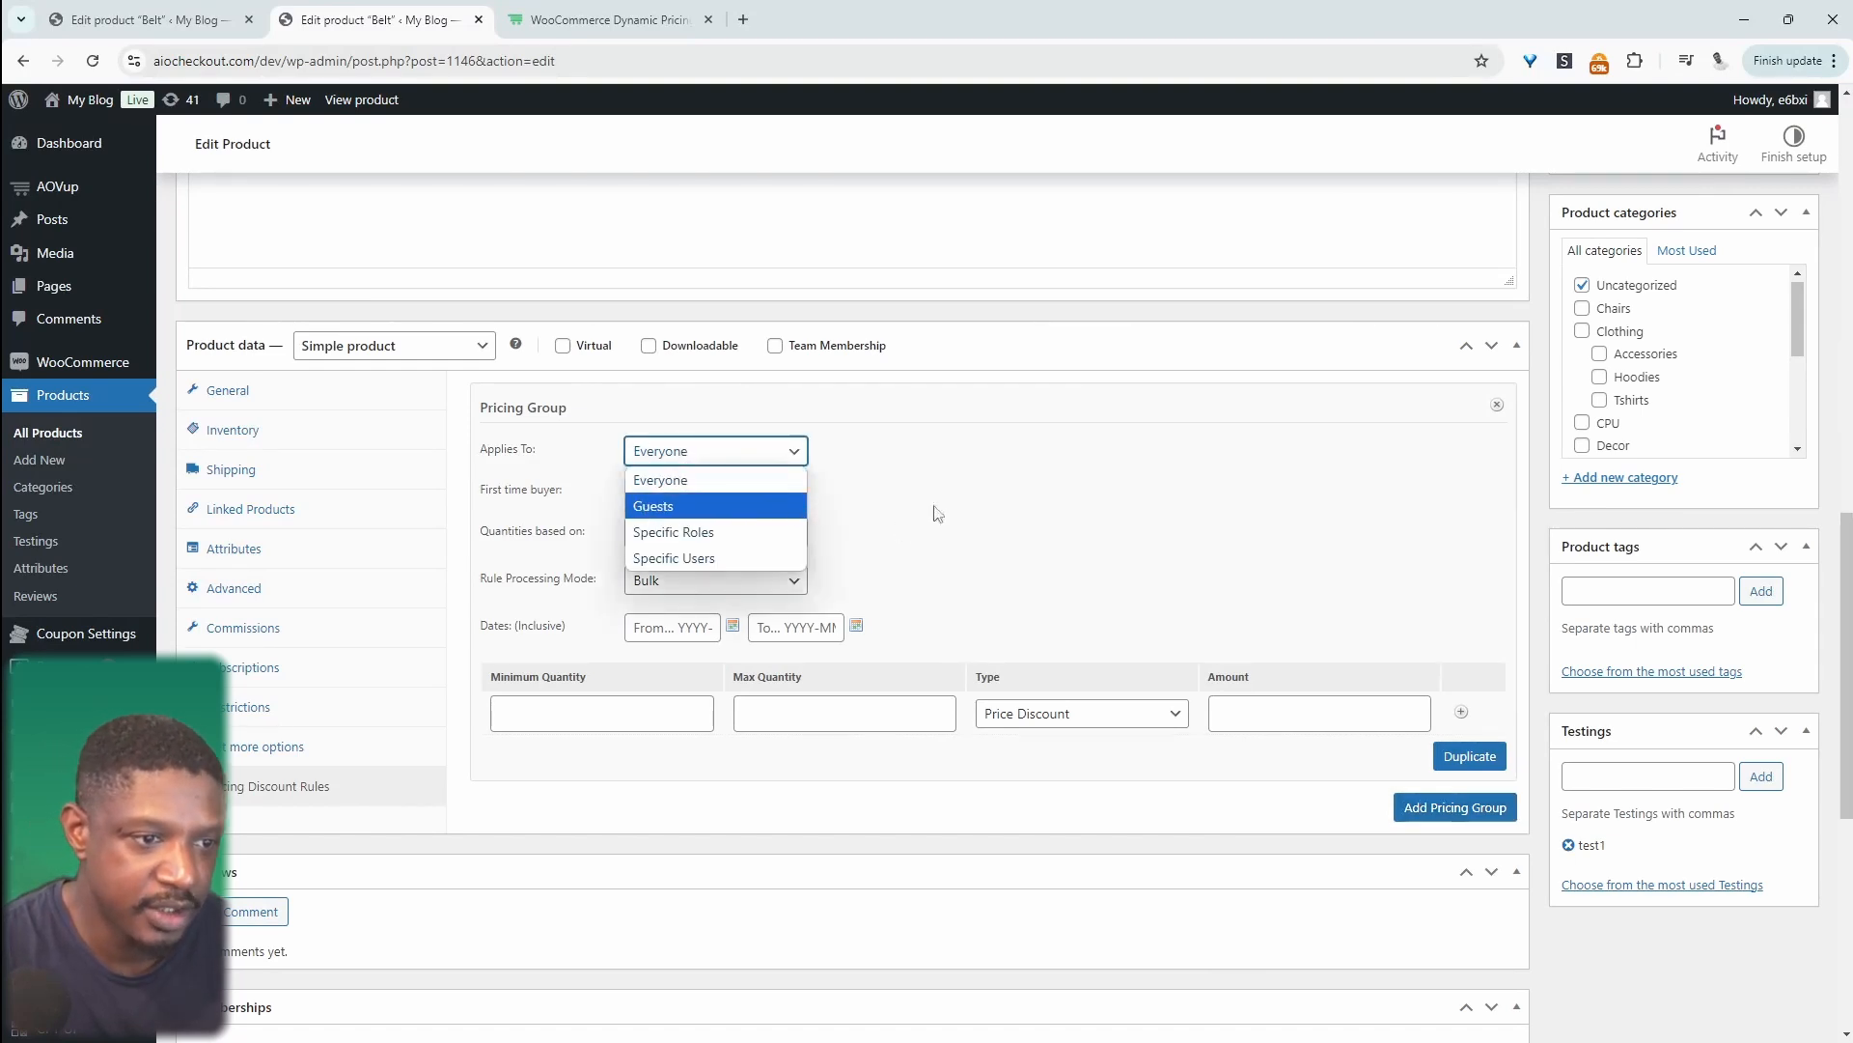
{"action": "left_click", "coordinate": [936, 505]}
{"action": "left_click", "coordinate": [690, 456]}
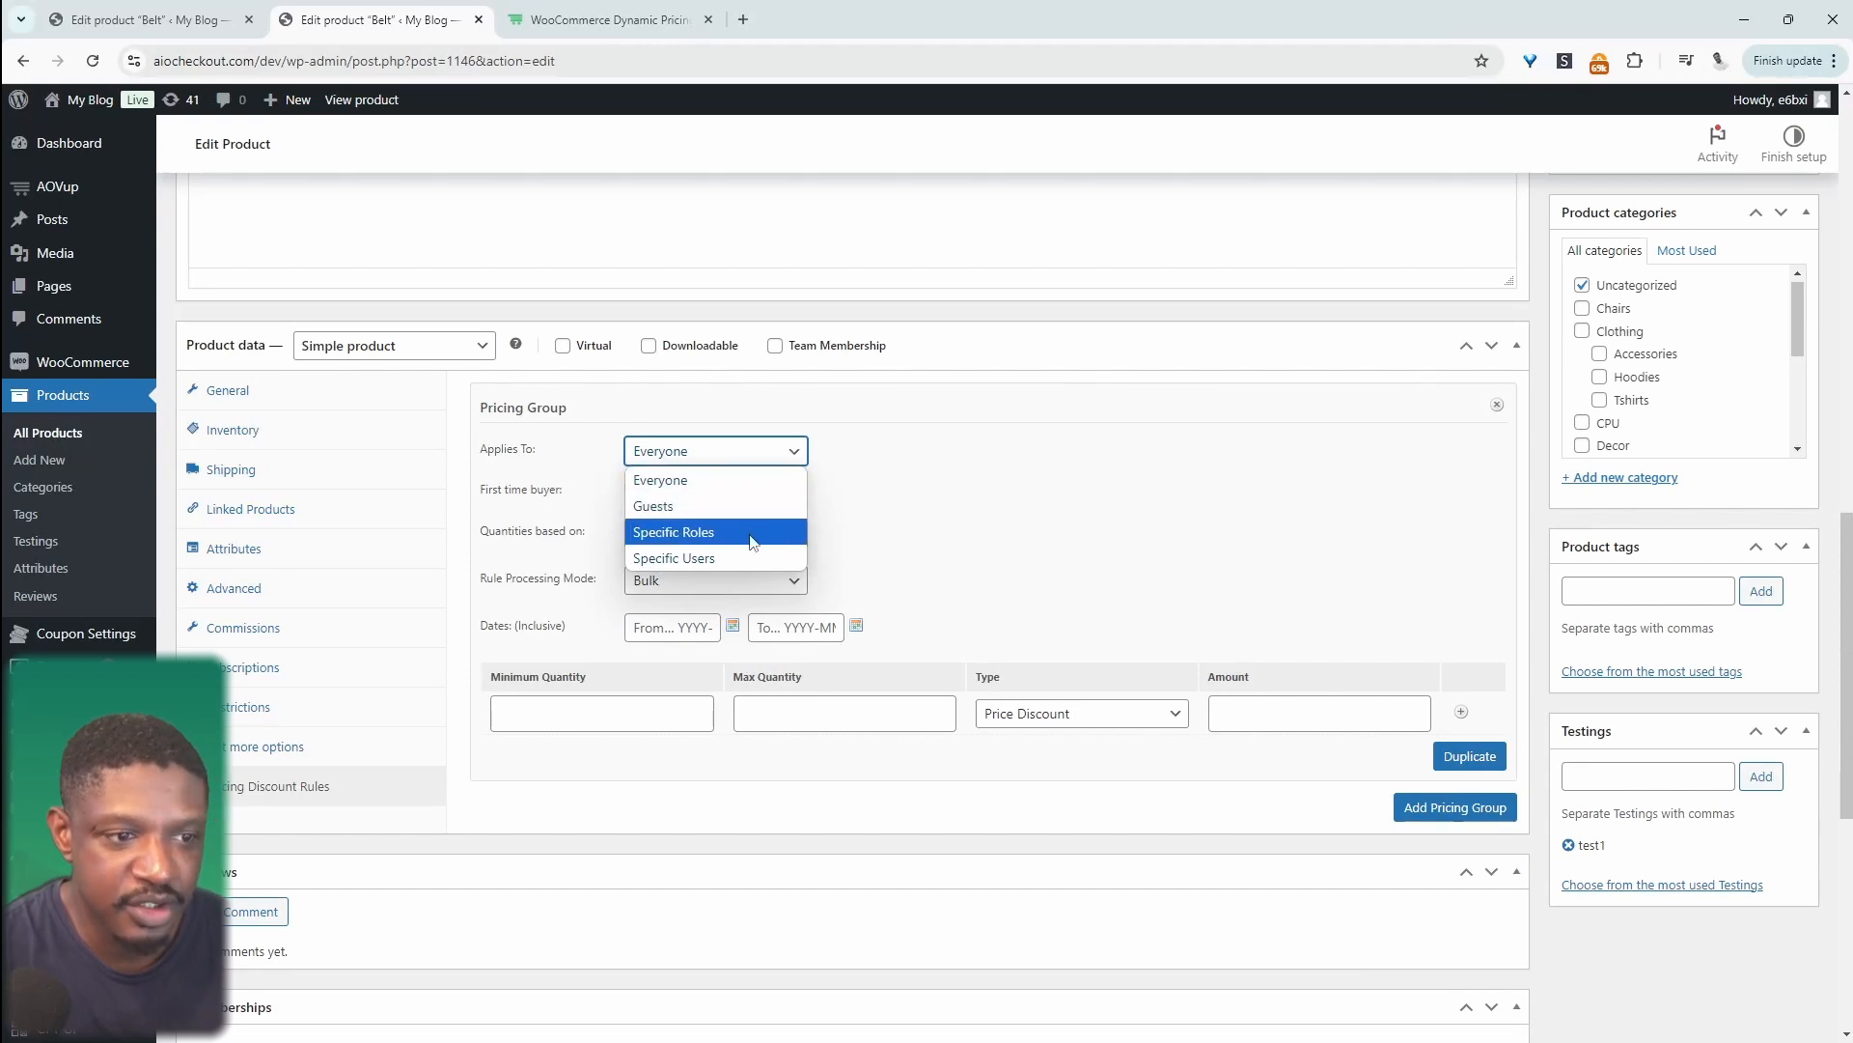
{"action": "left_click", "coordinate": [929, 538]}
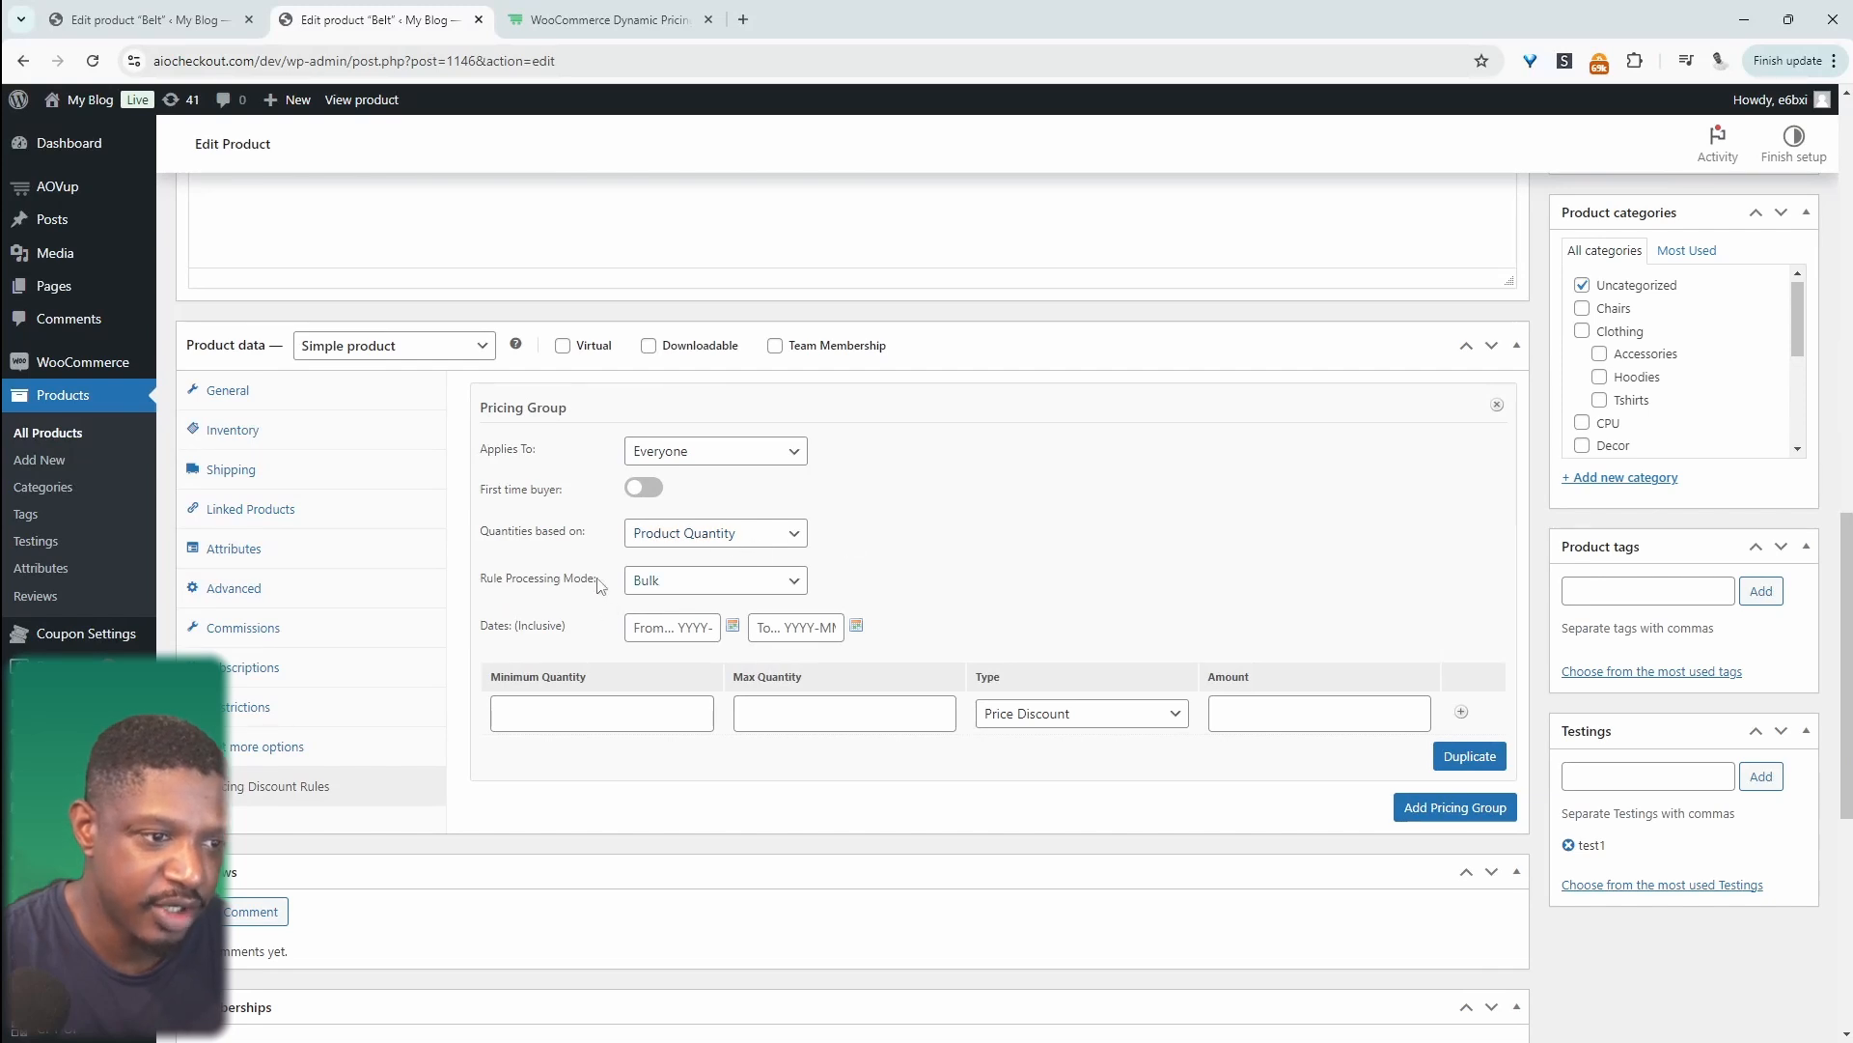
{"action": "left_click", "coordinate": [665, 590]}
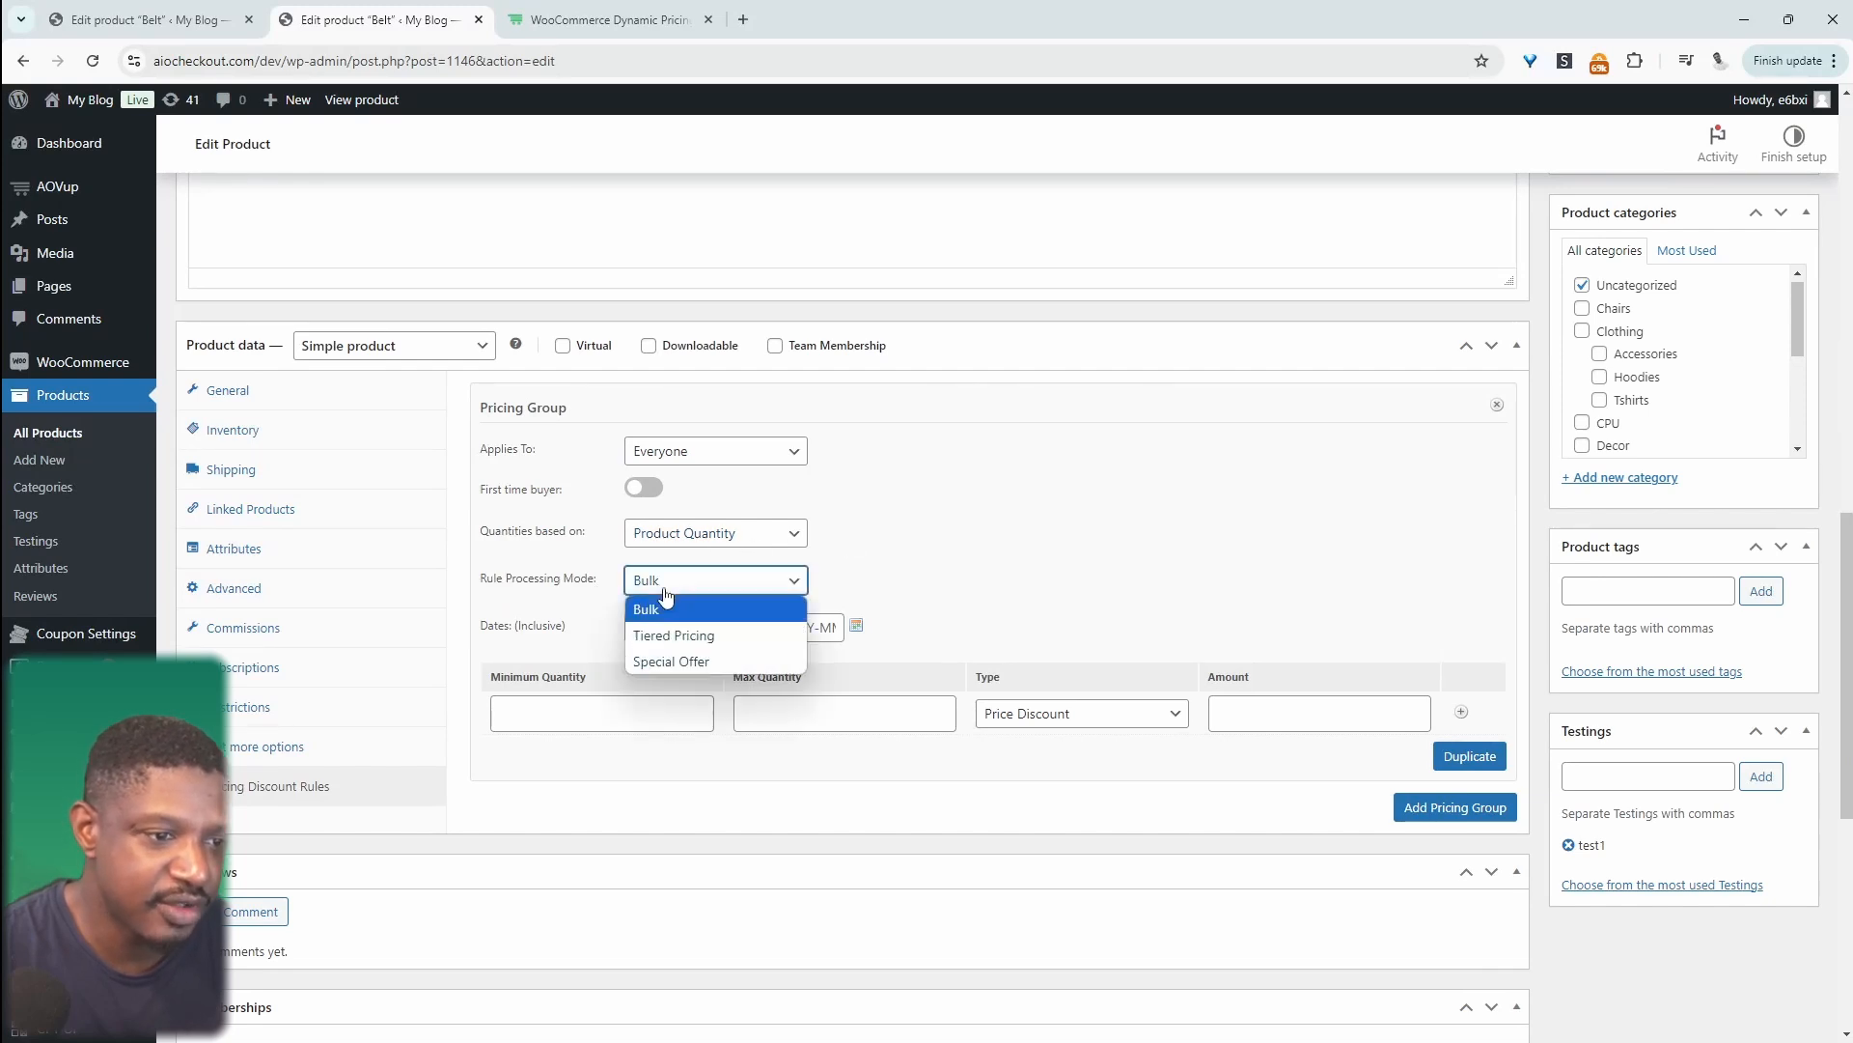
{"action": "left_click", "coordinate": [893, 598]}
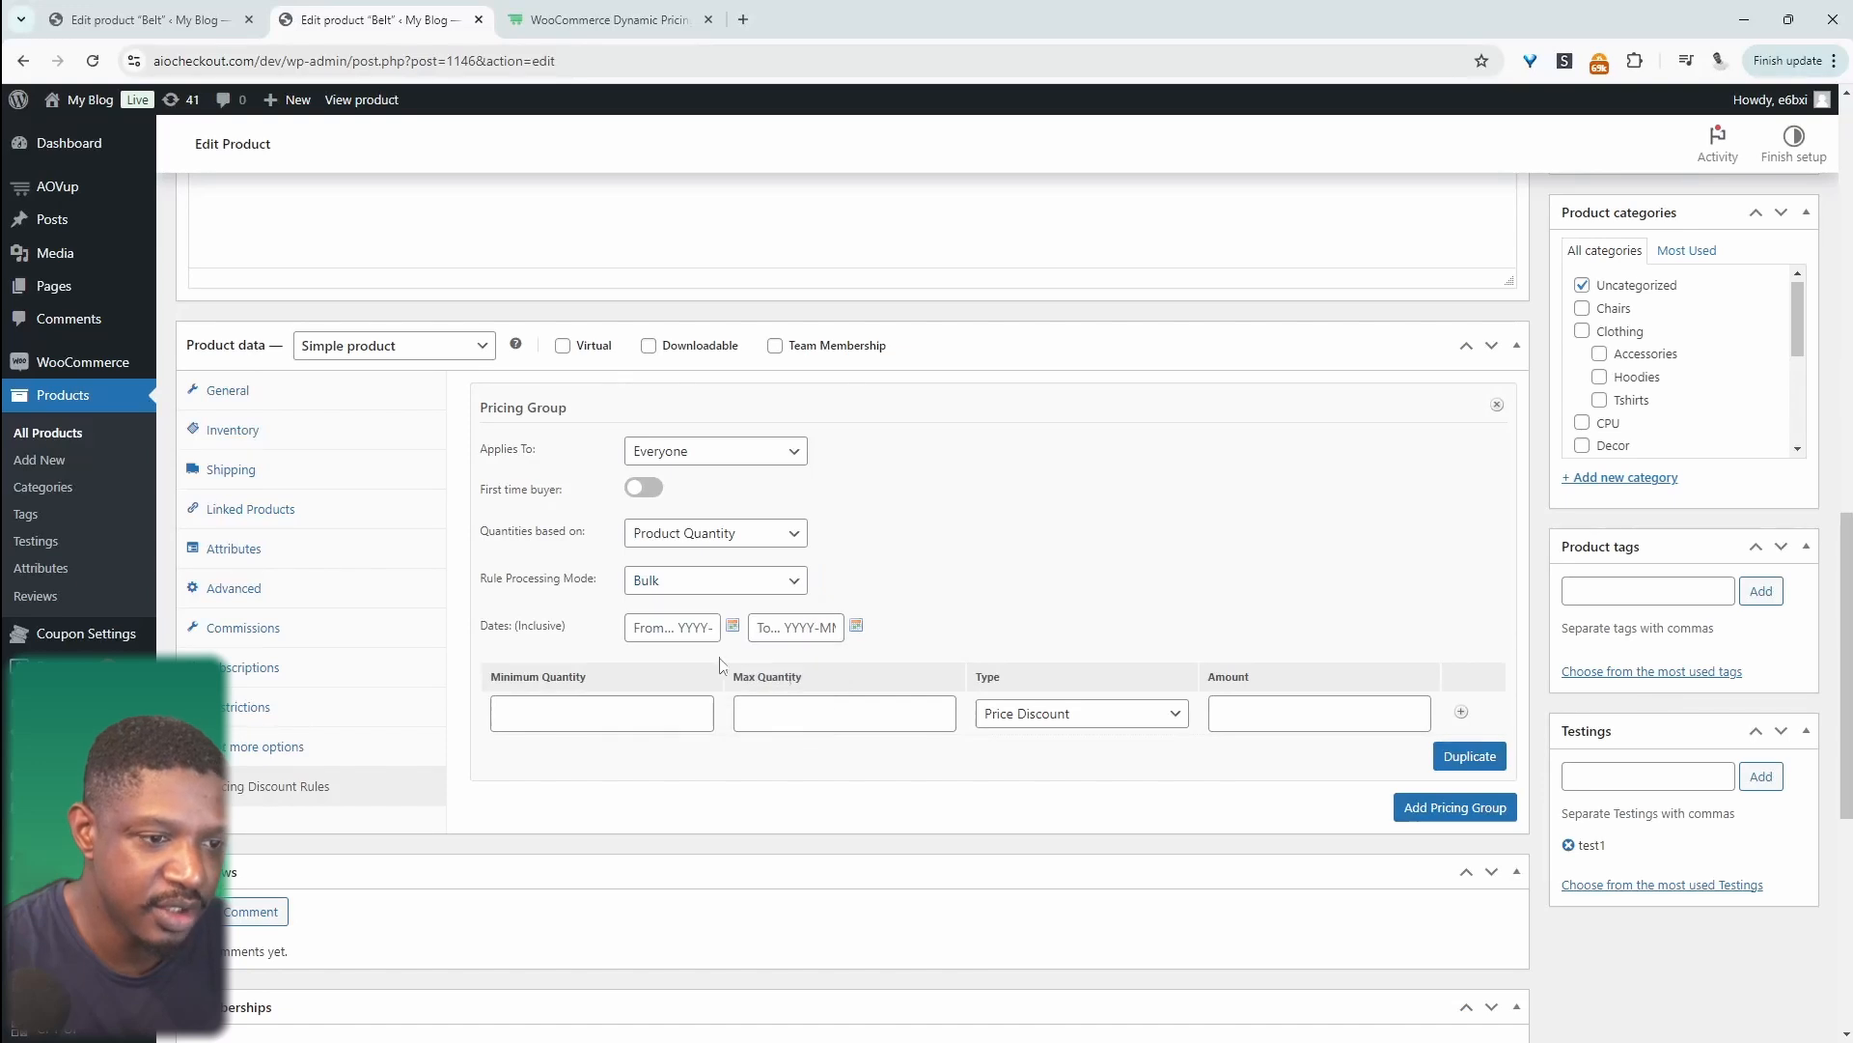
Step: Fill in the pricing group's first tier with minimum quantity 5, maximum 10 and a Percentage Discount of 5
{"action": "left_click", "coordinate": [608, 712]}
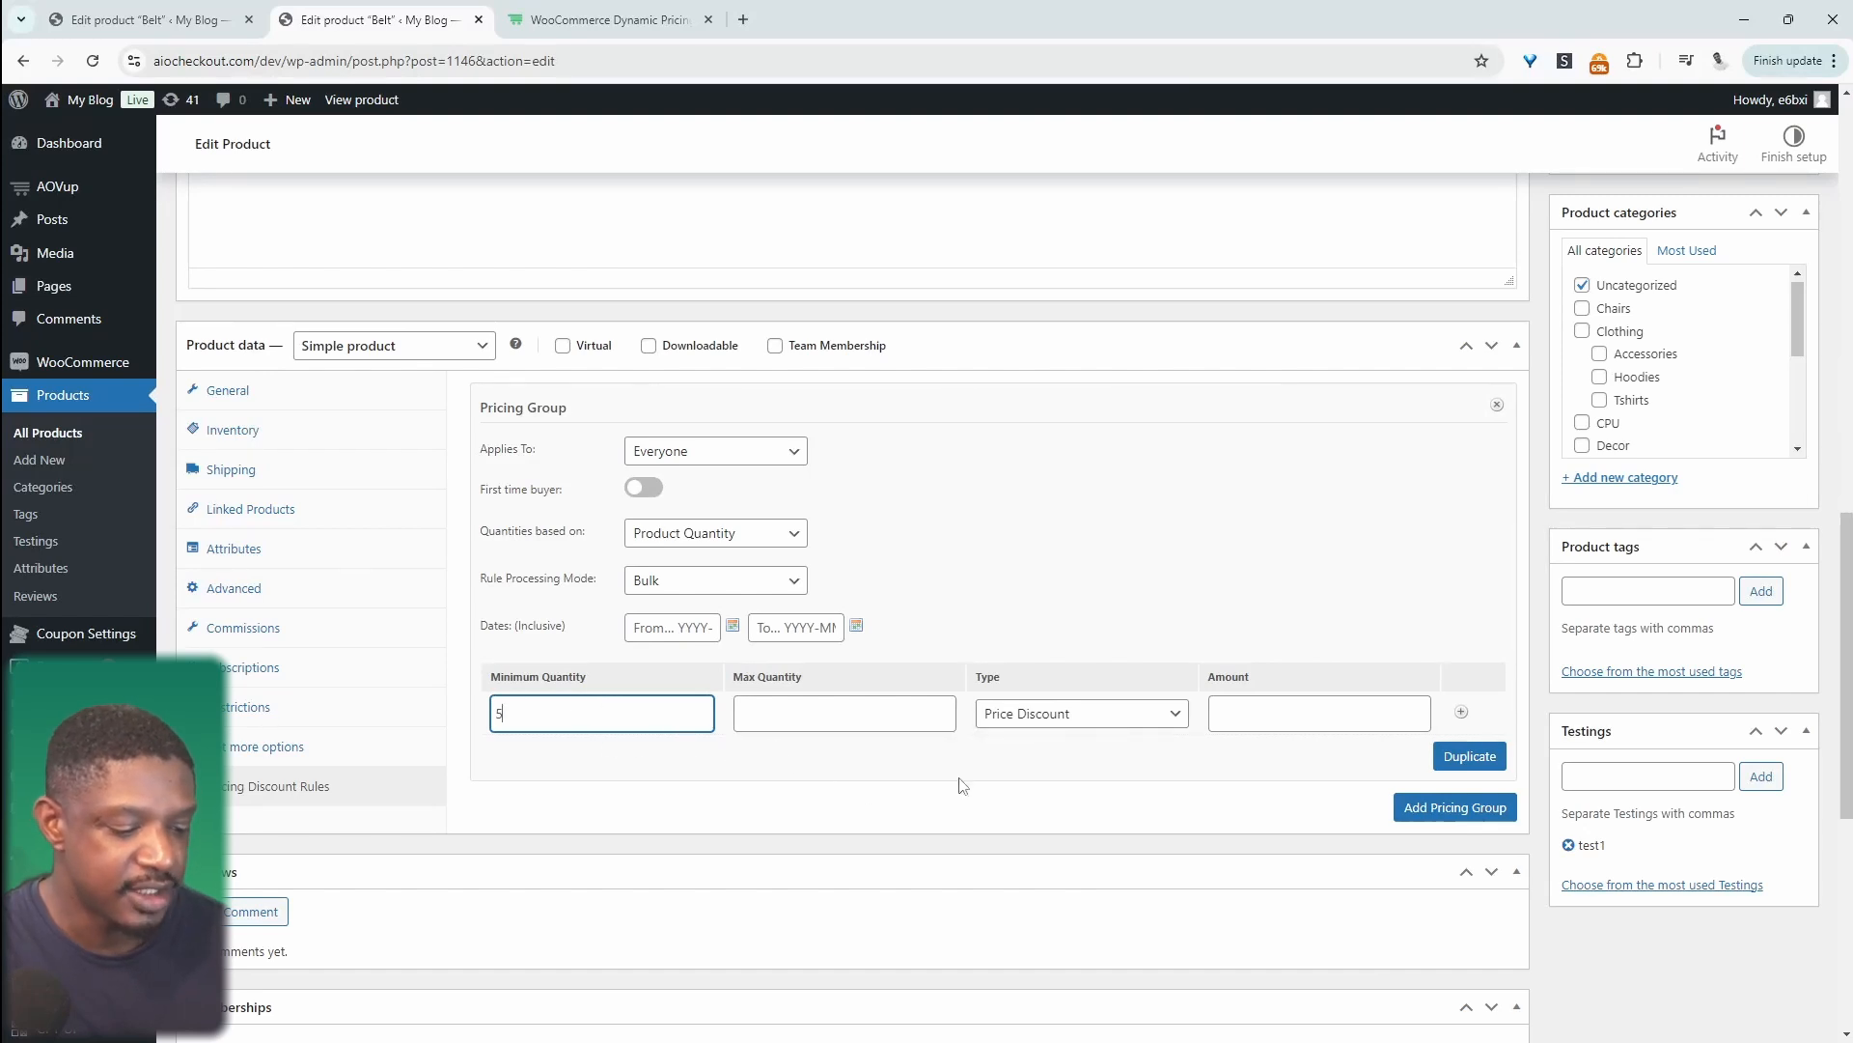
{"action": "left_click", "coordinate": [836, 710]}
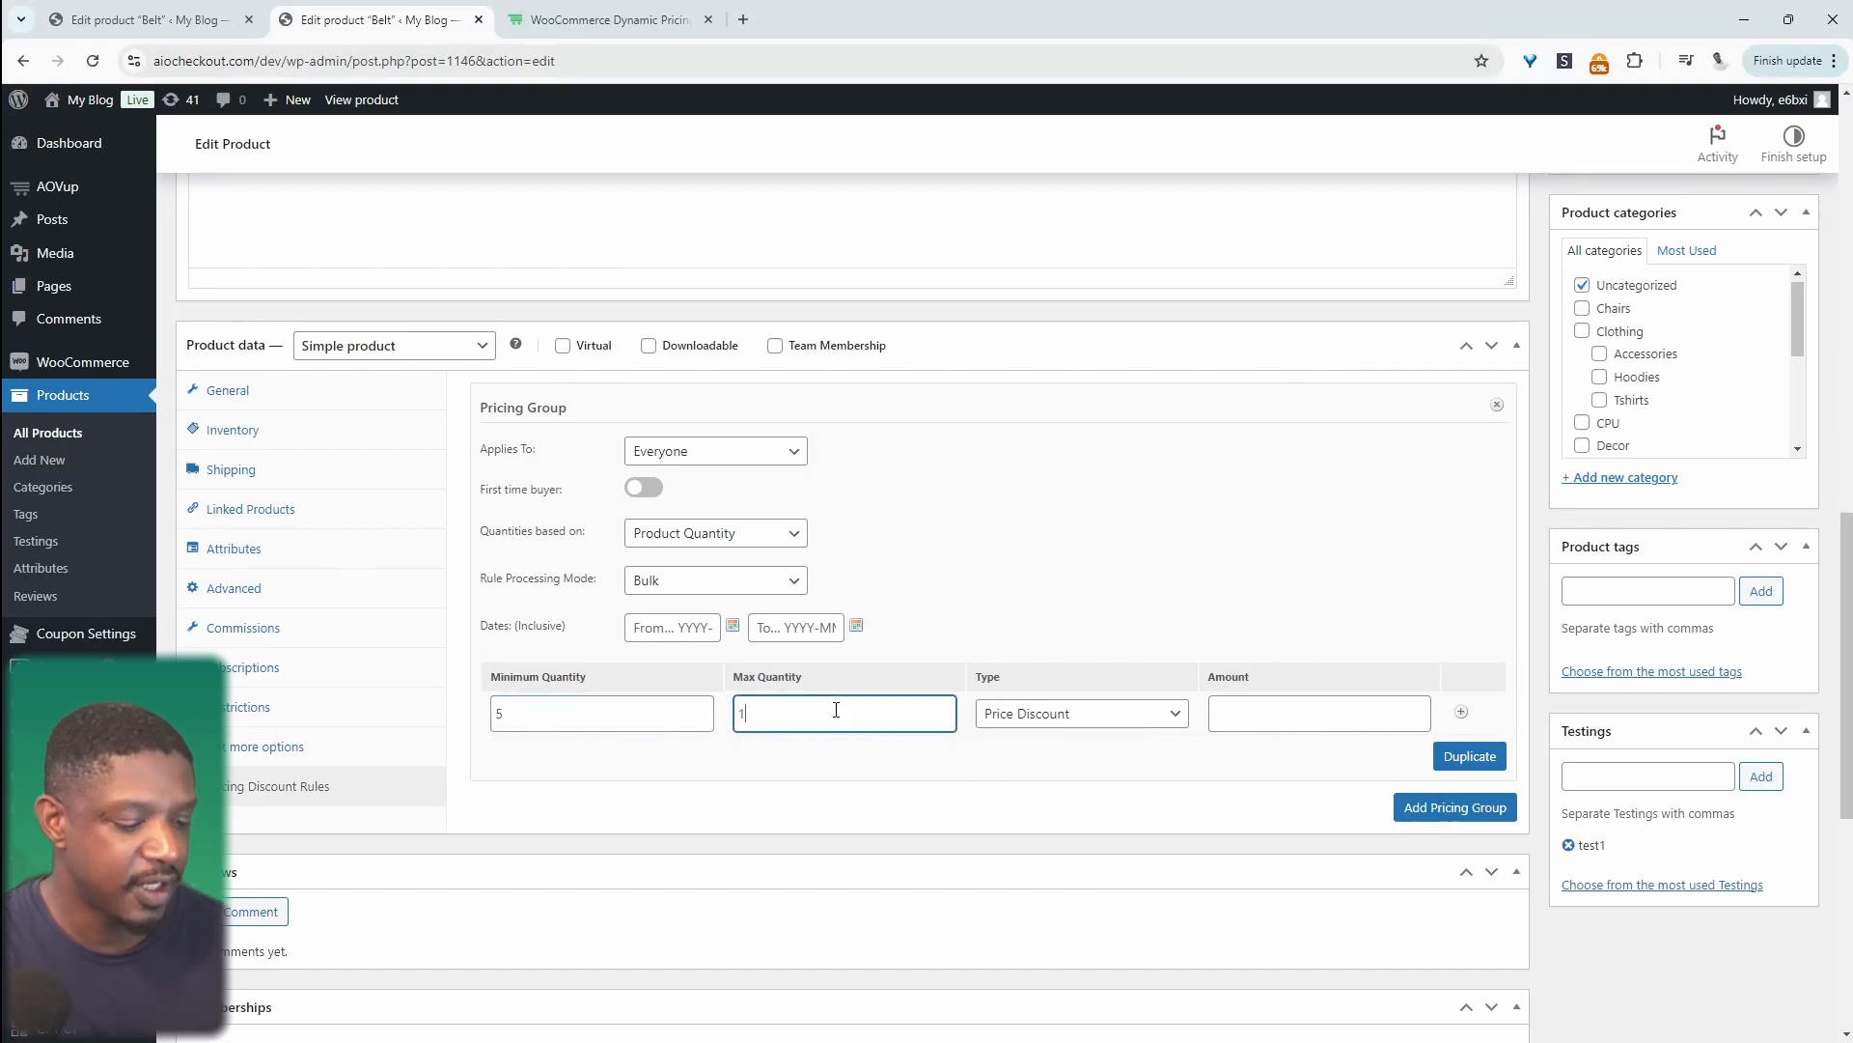
{"action": "left_click", "coordinate": [1081, 713]}
{"action": "left_click", "coordinate": [1045, 765]}
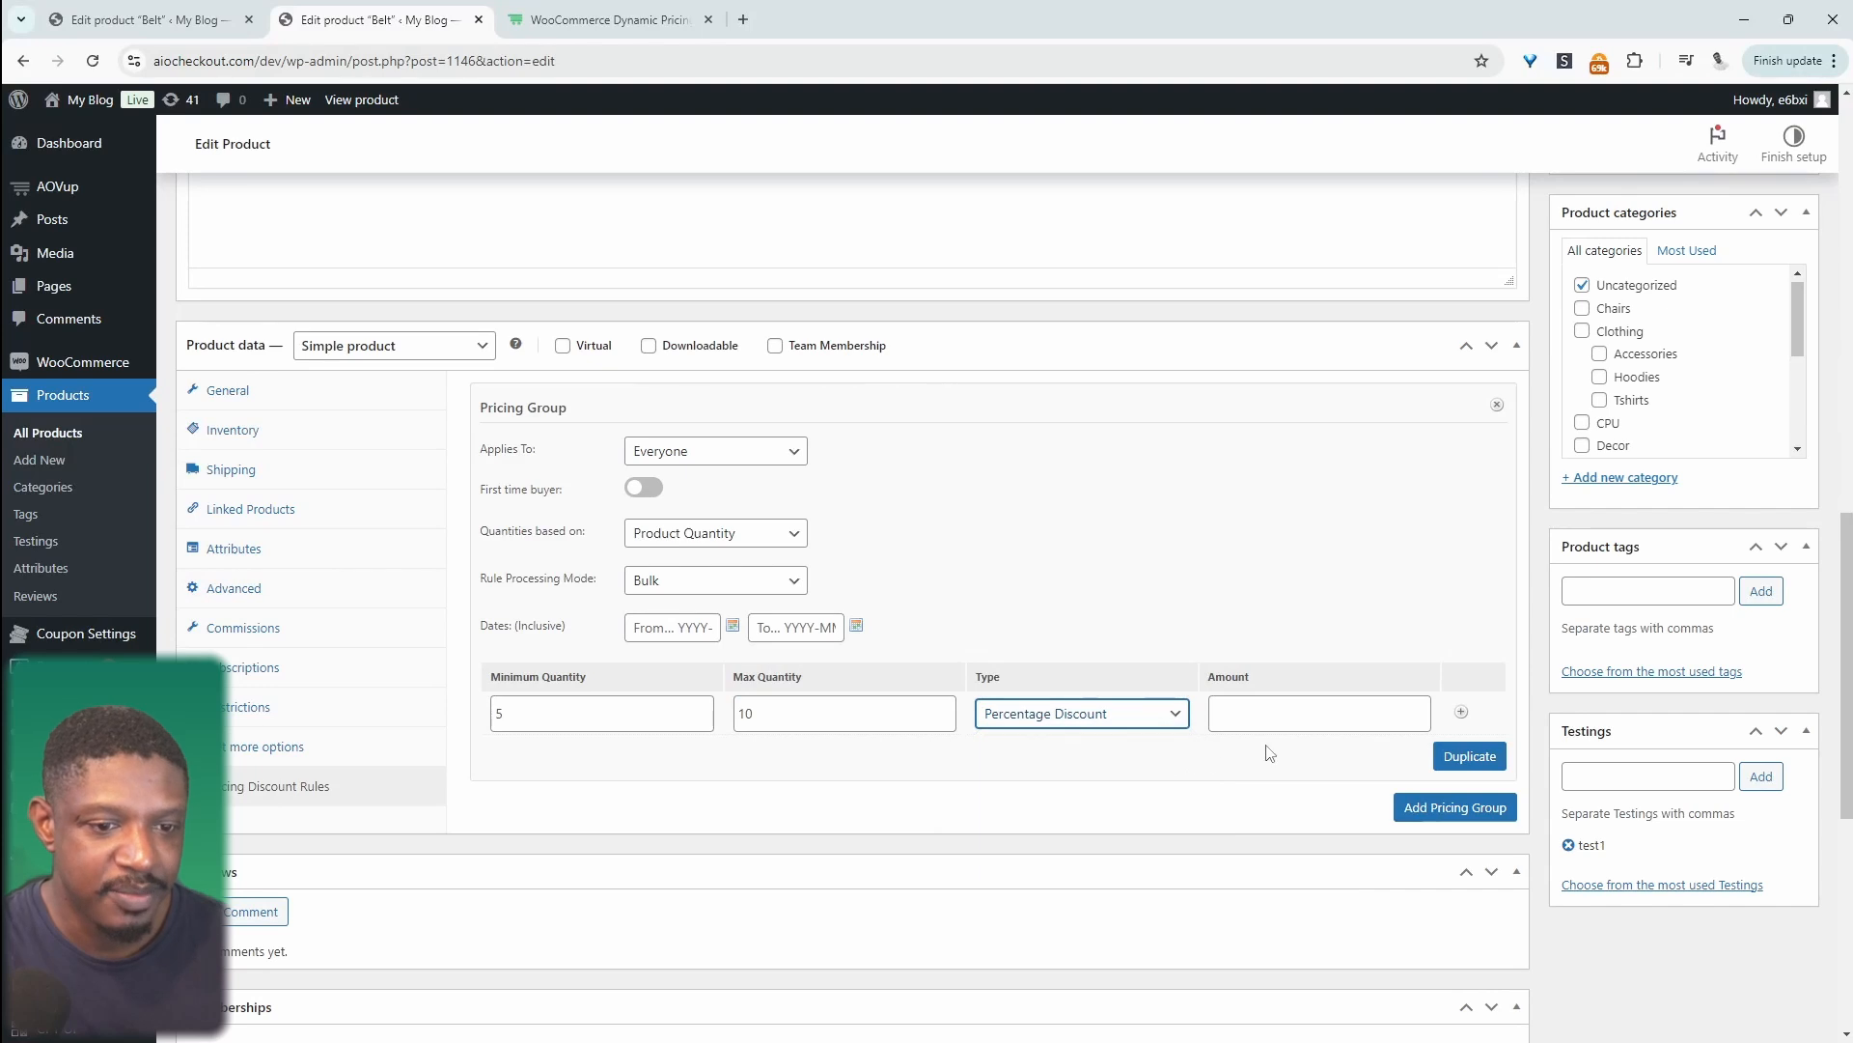
{"action": "left_click", "coordinate": [1293, 716]}
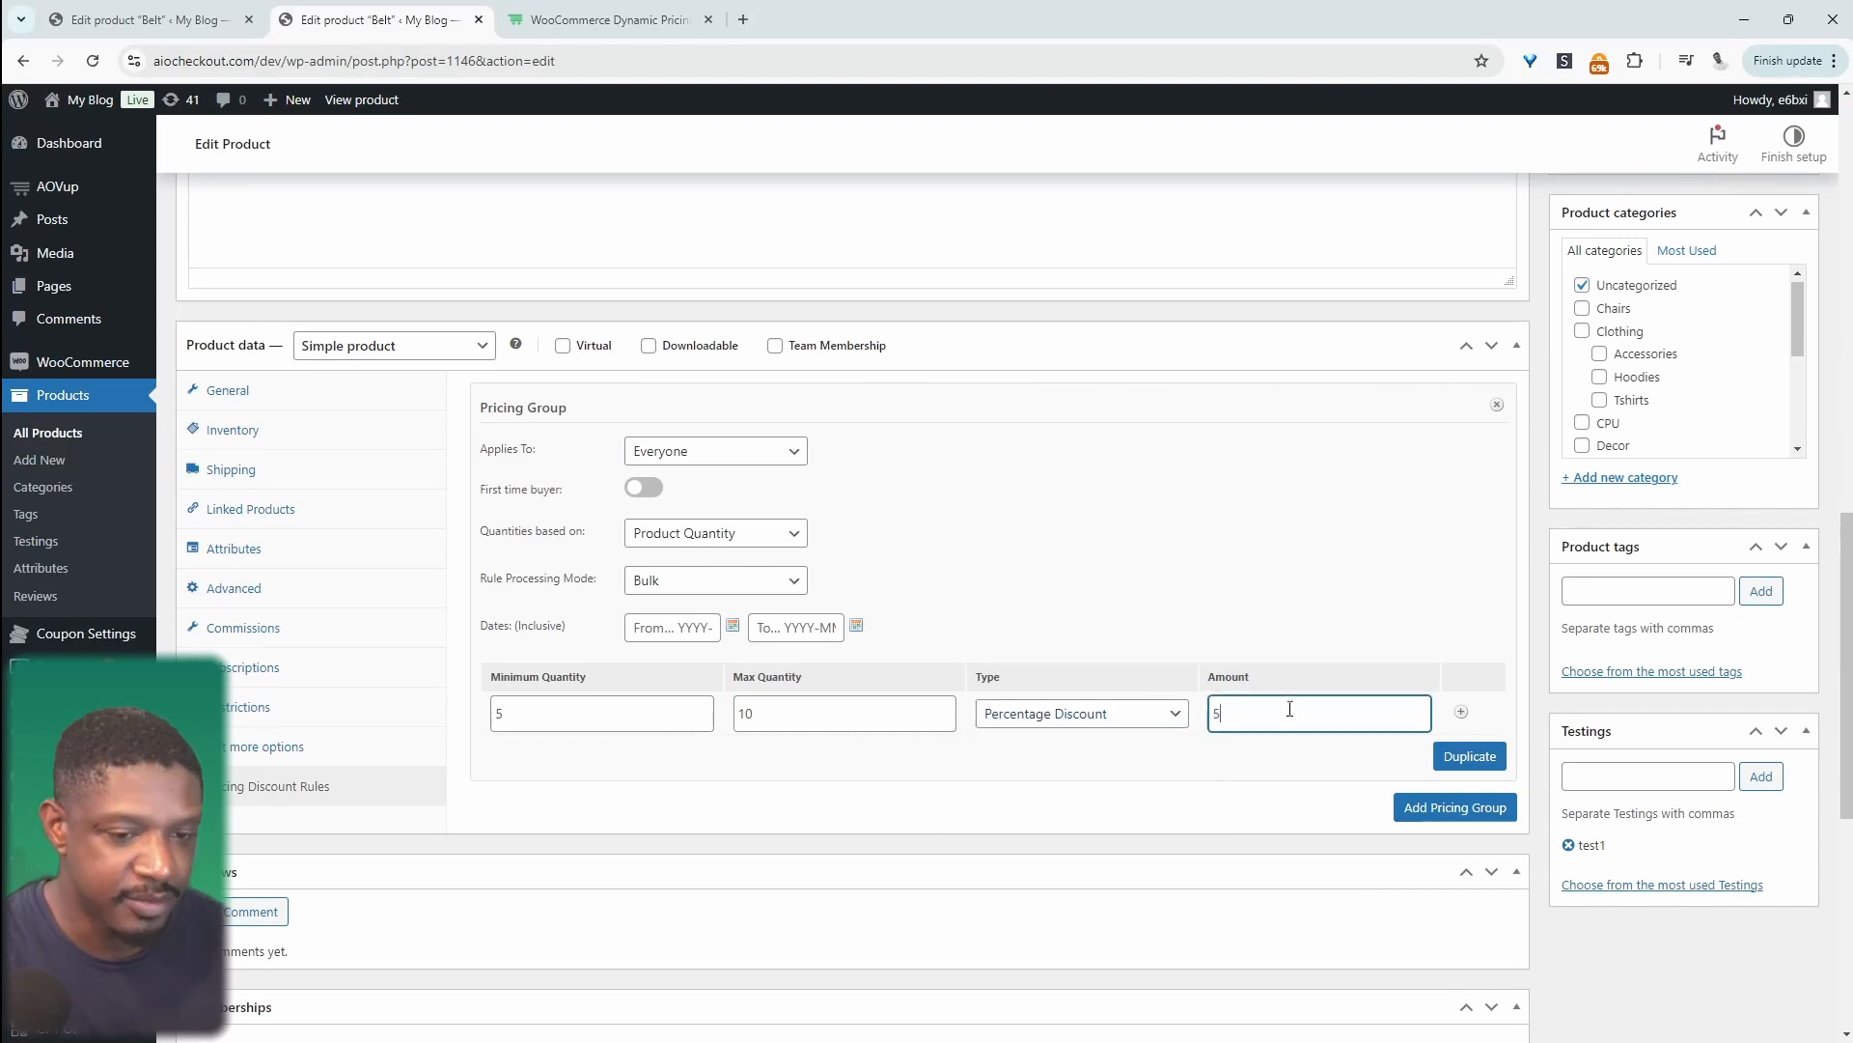
Step: Add a second tier to the pricing group with minimum quantity 11, maximum * and a Percentage Discount of 10
{"action": "left_click", "coordinate": [1461, 712]}
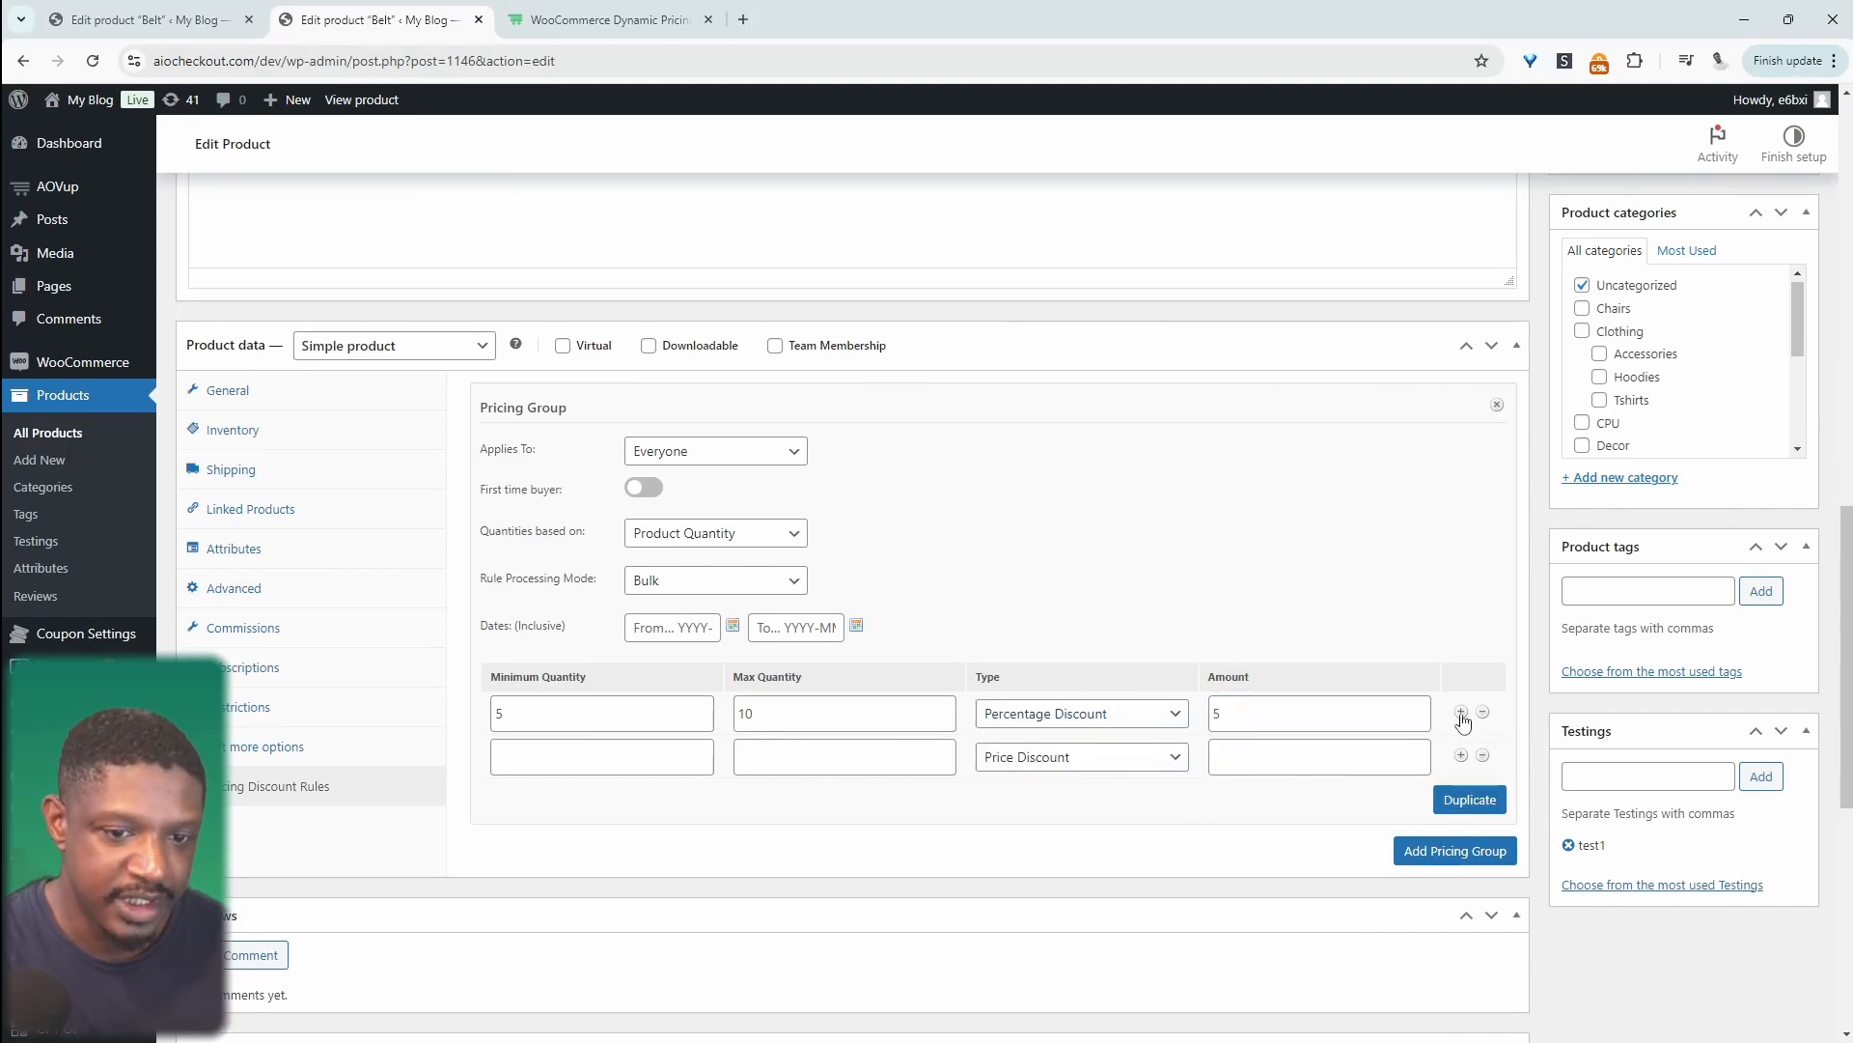
{"action": "left_click", "coordinate": [639, 758]}
{"action": "type", "text": "11"}
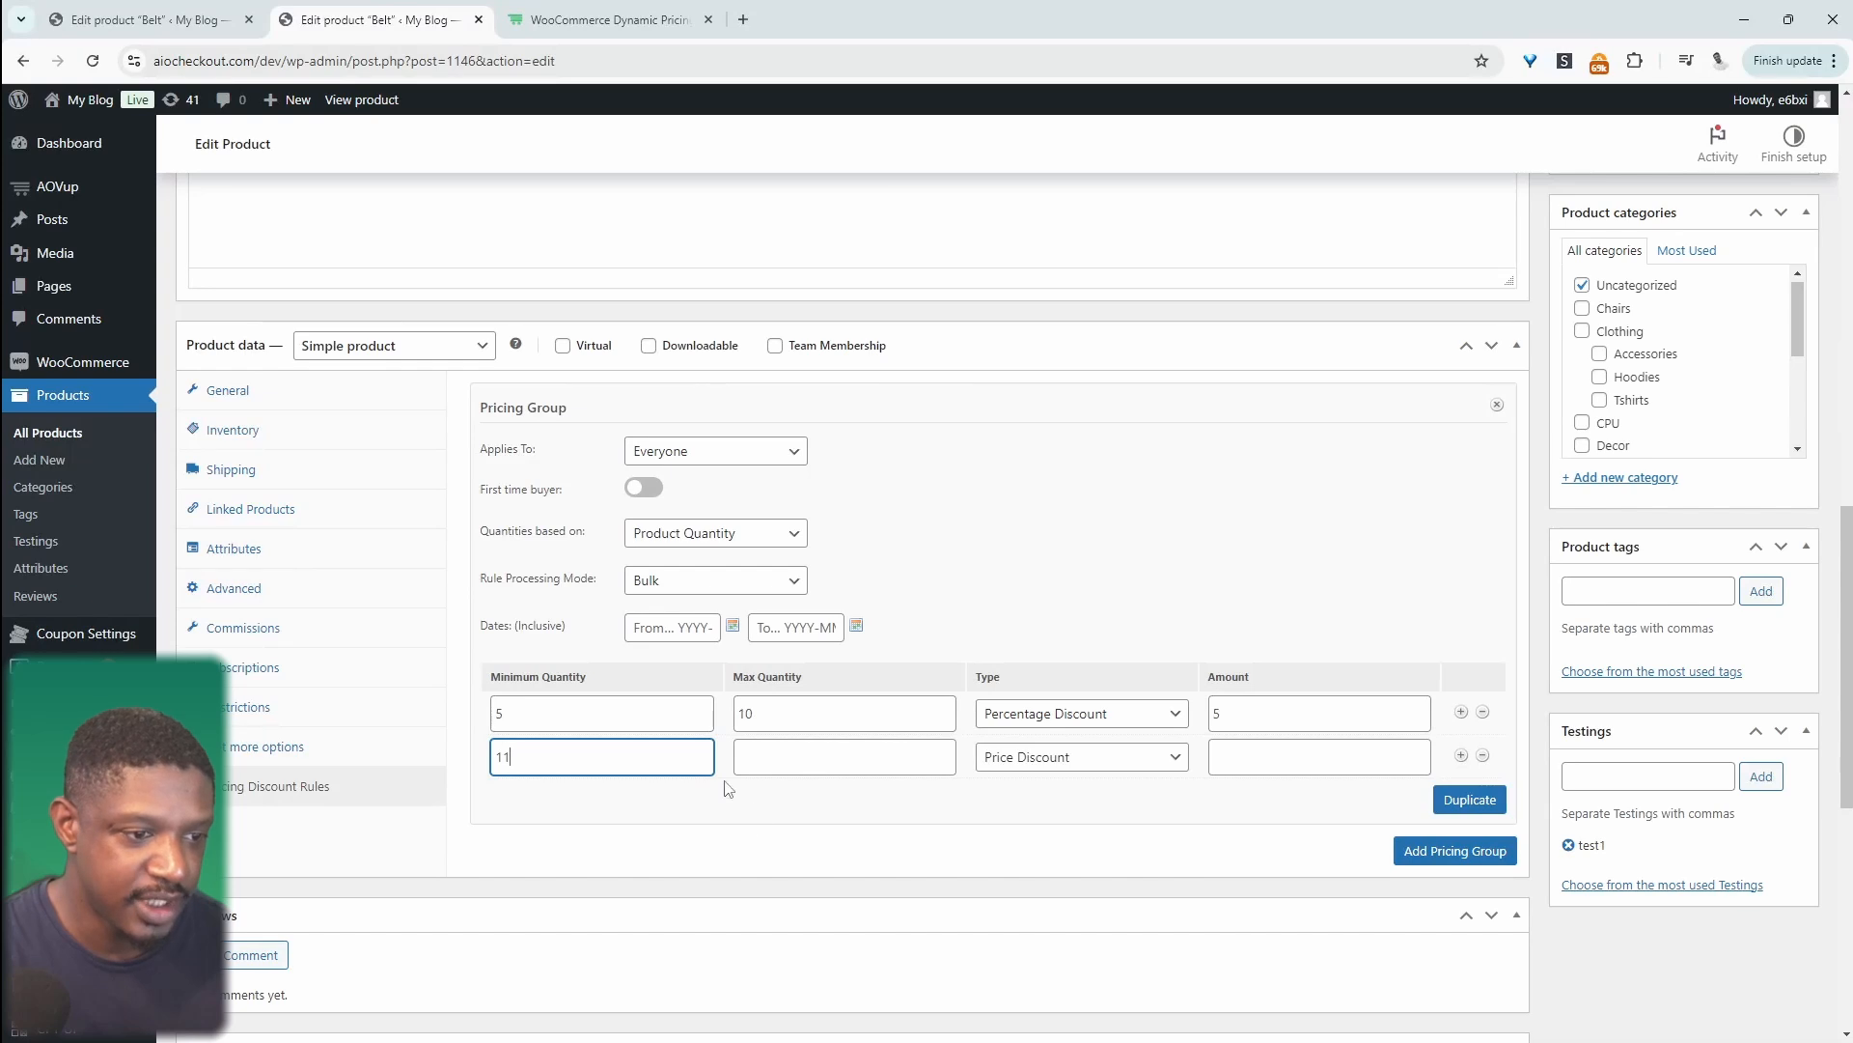
{"action": "left_click", "coordinate": [794, 758]}
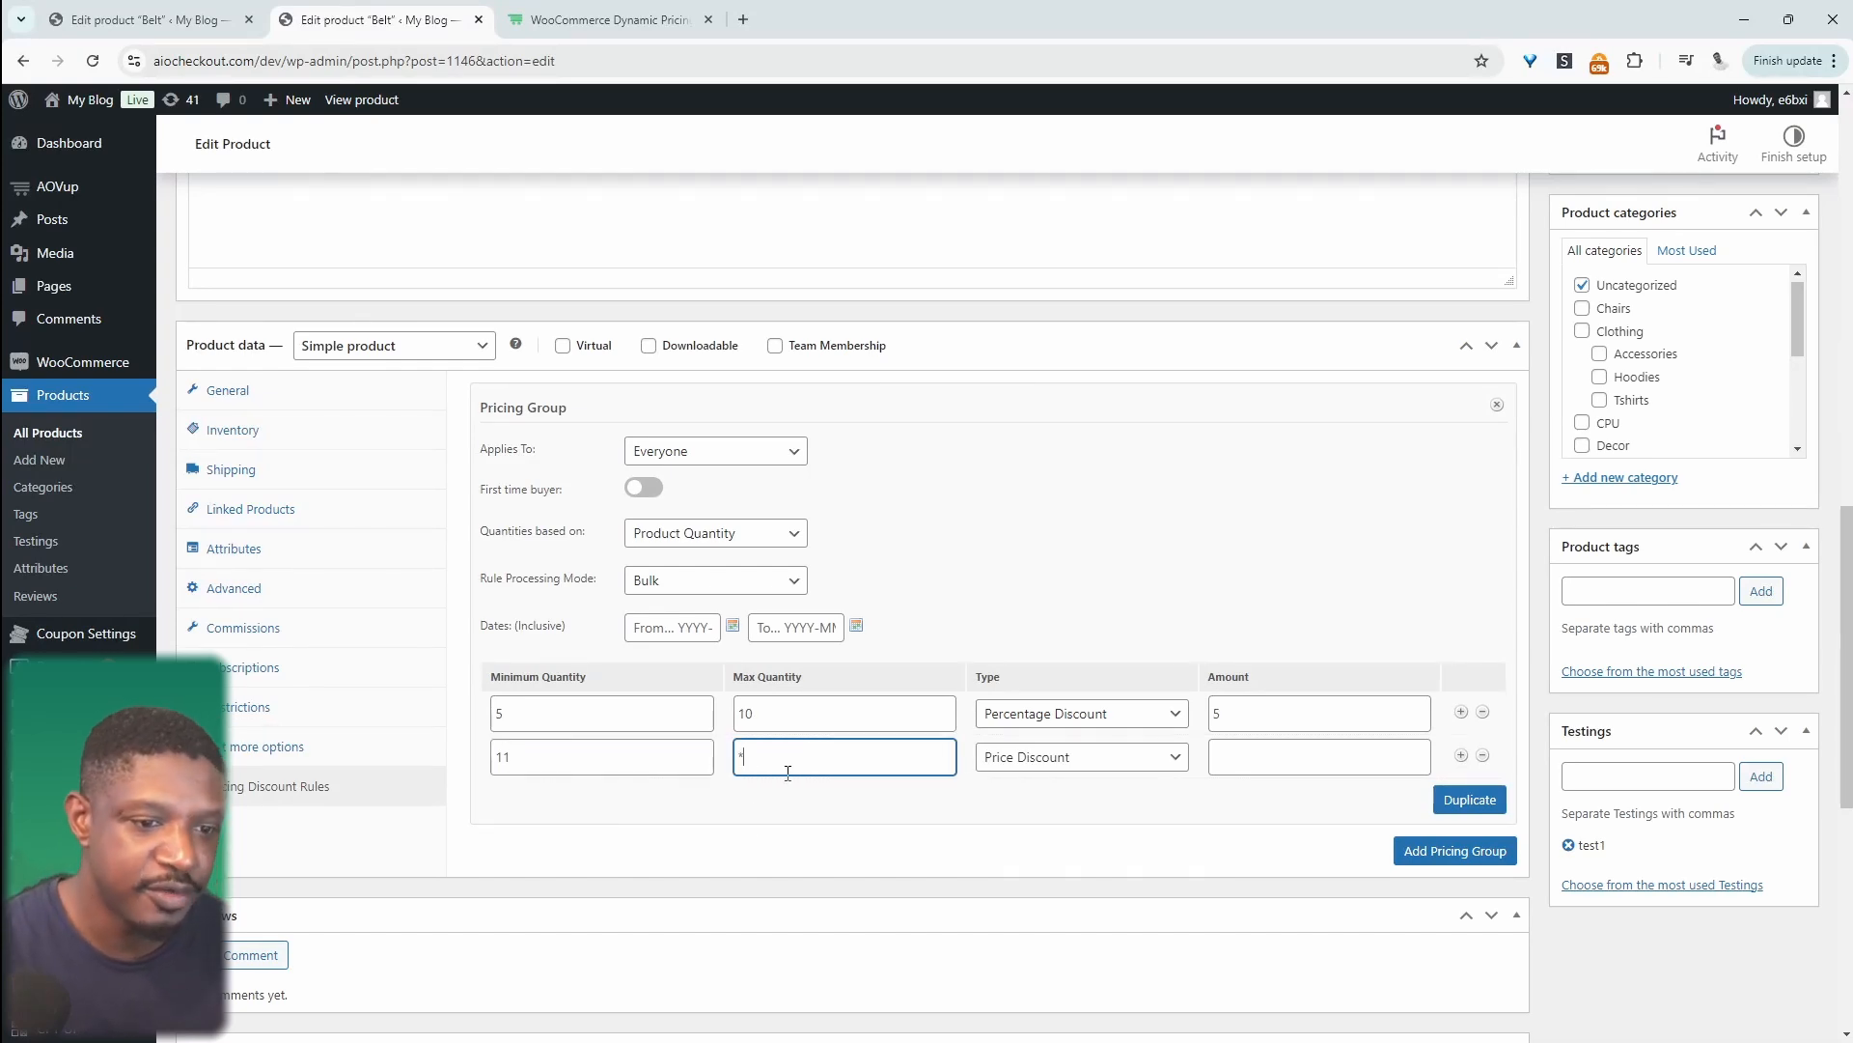
{"action": "left_click", "coordinate": [1051, 757]}
{"action": "left_click", "coordinate": [1052, 803]}
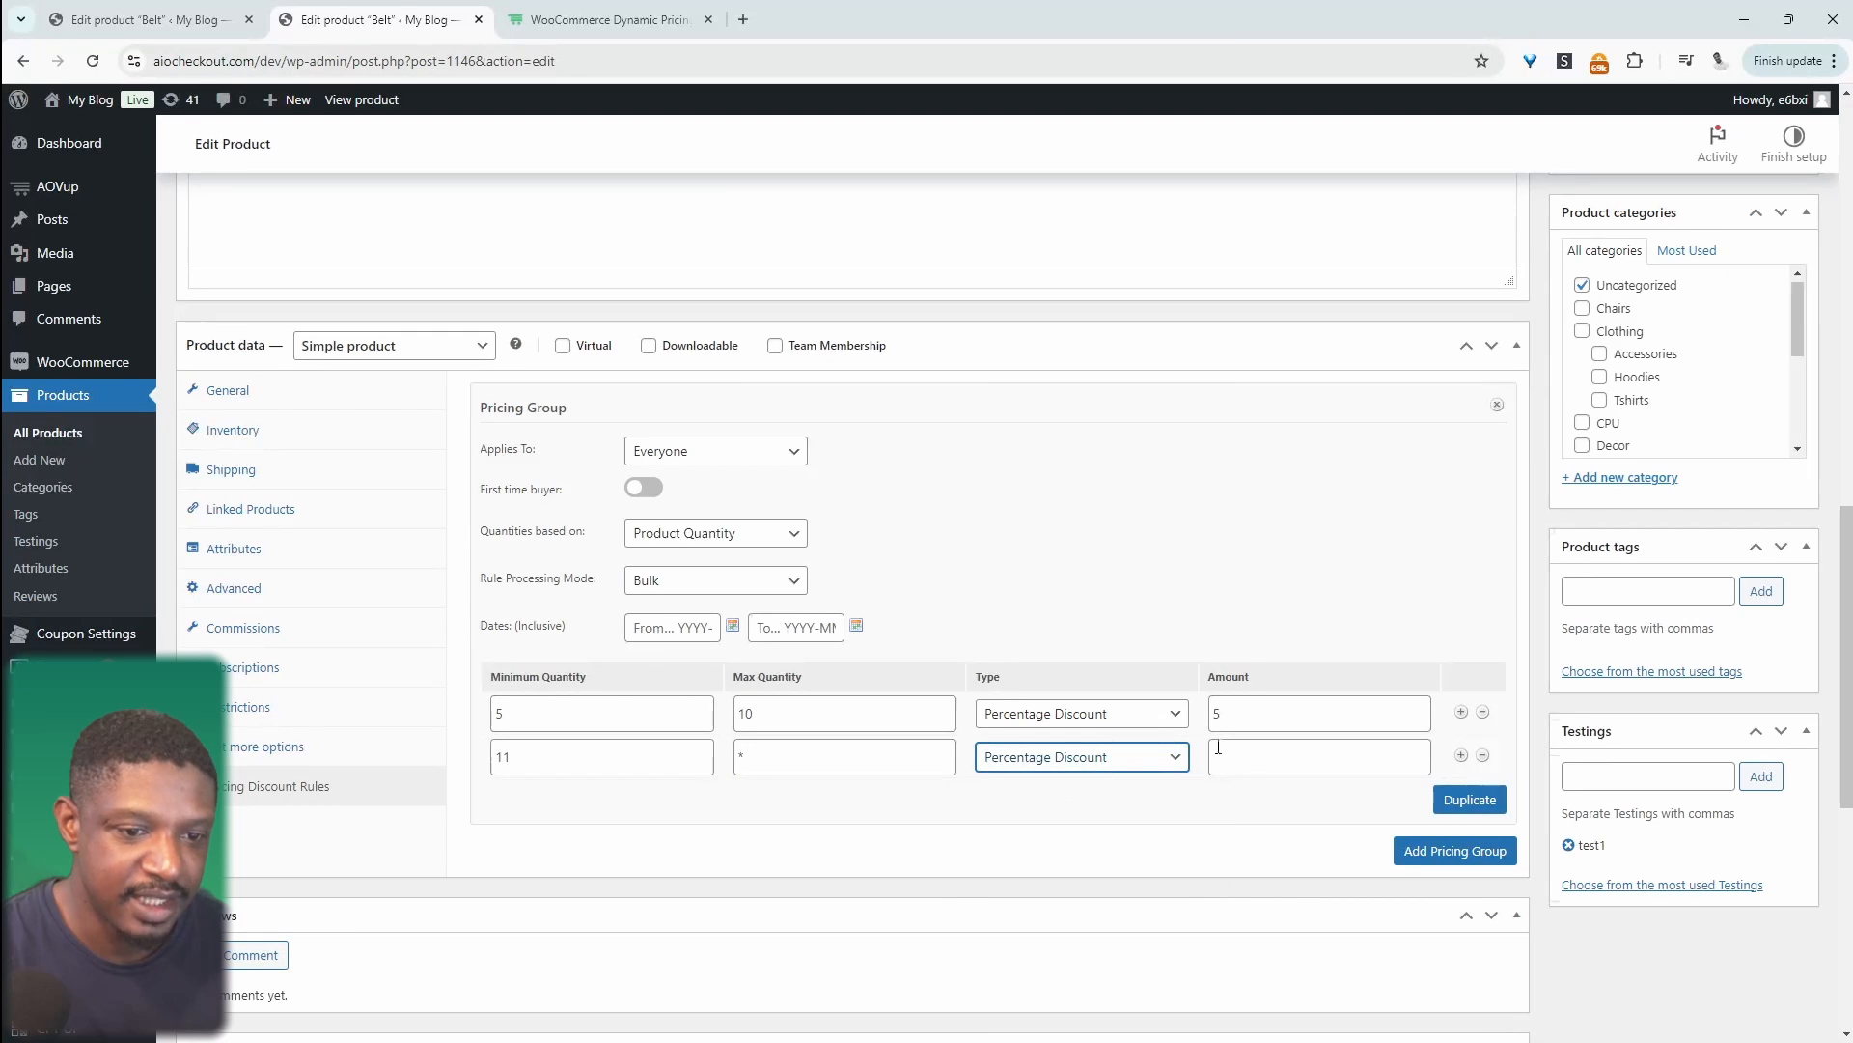
{"action": "left_click", "coordinate": [1250, 753]}
{"action": "type", "text": "10"}
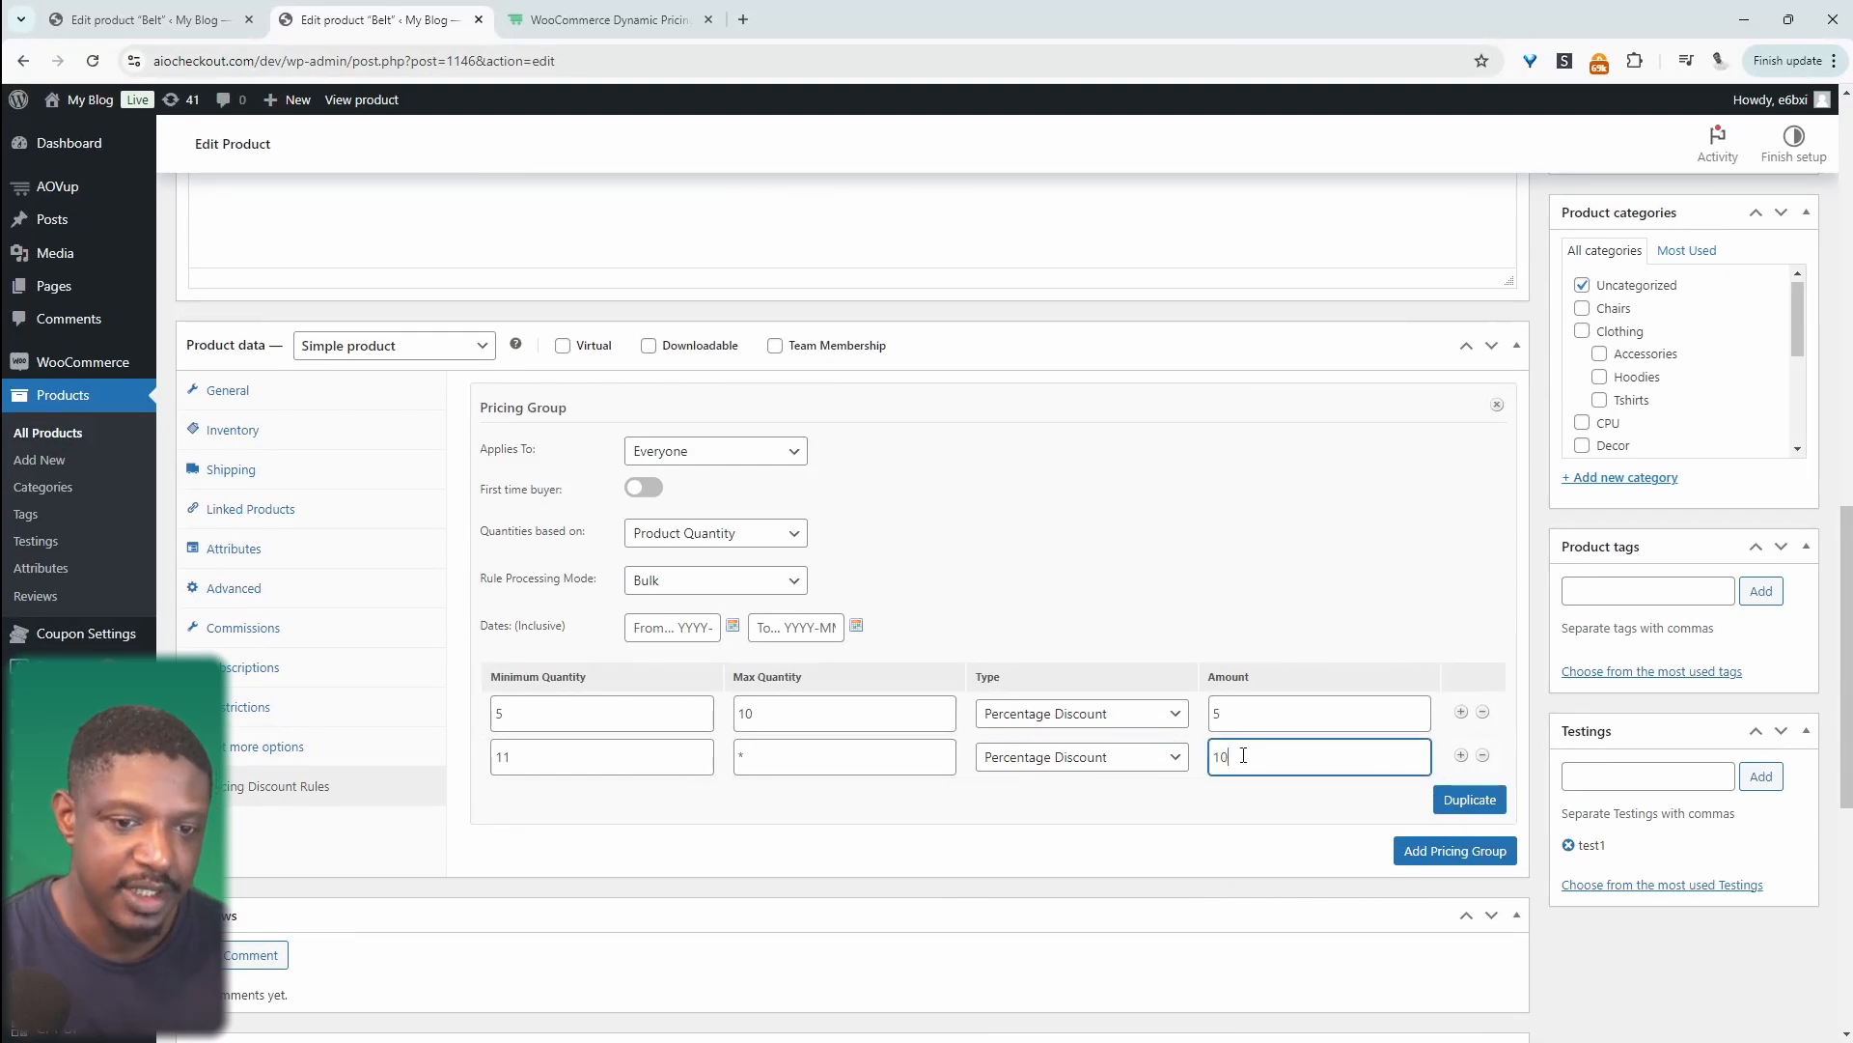
Step: Update the Belt product and view its store page to check the bulk purchase pricing table
{"action": "scroll", "coordinate": [1243, 756], "scroll_direction": "up", "scroll_amount": 12}
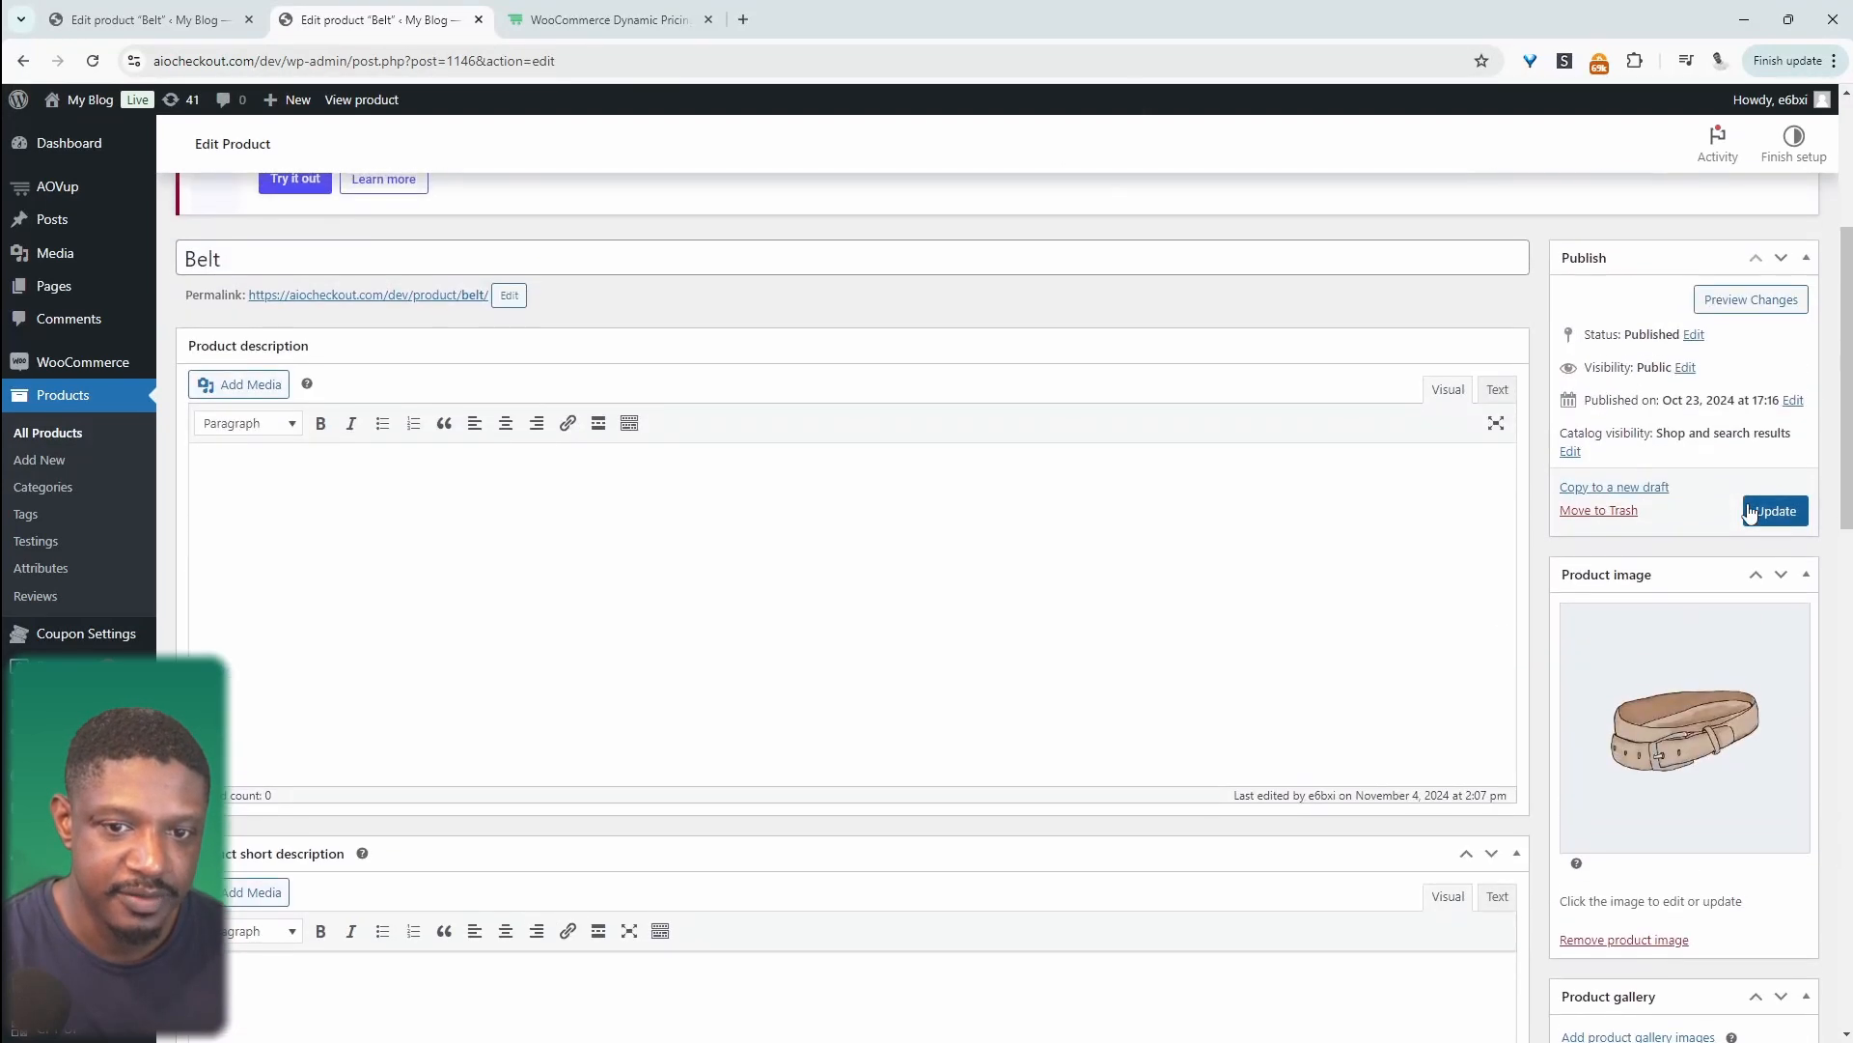
{"action": "left_click", "coordinate": [1774, 511]}
{"action": "left_click", "coordinate": [1092, 183]}
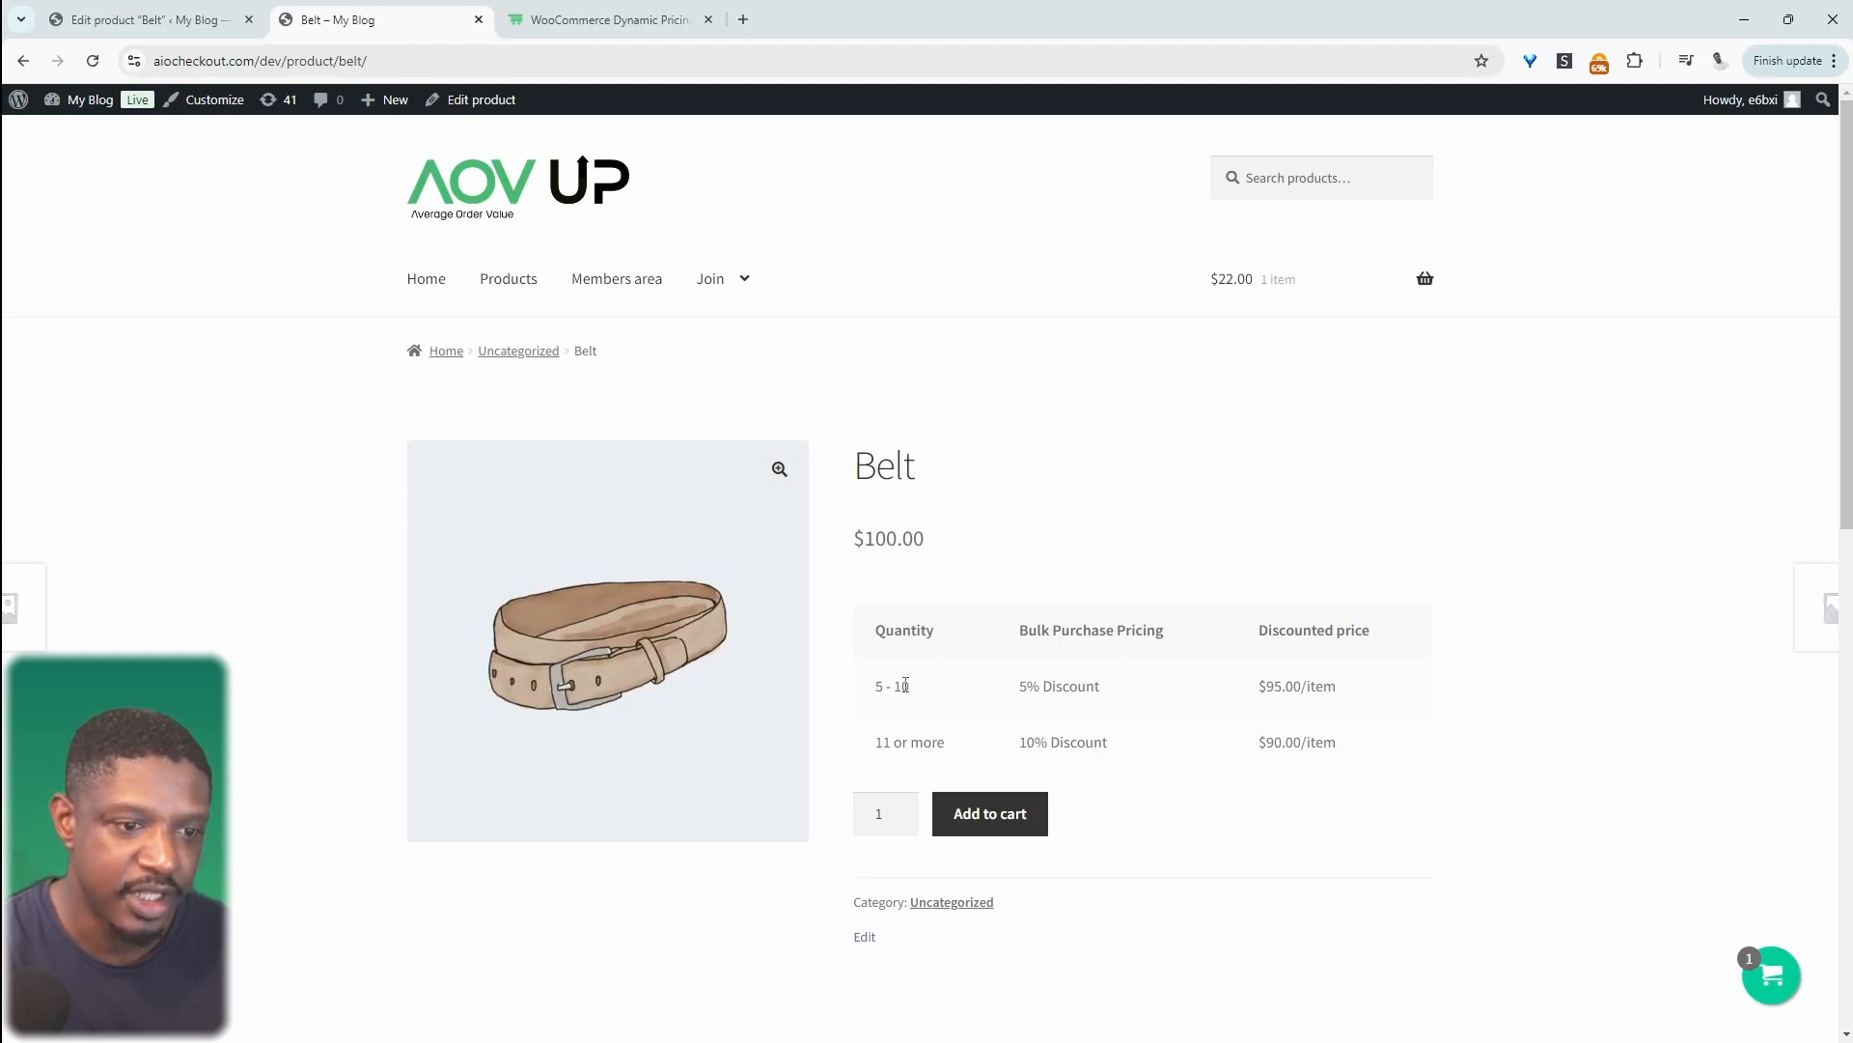
{"action": "left_click_drag", "start_coordinate": [921, 693], "coordinate": [869, 687]}
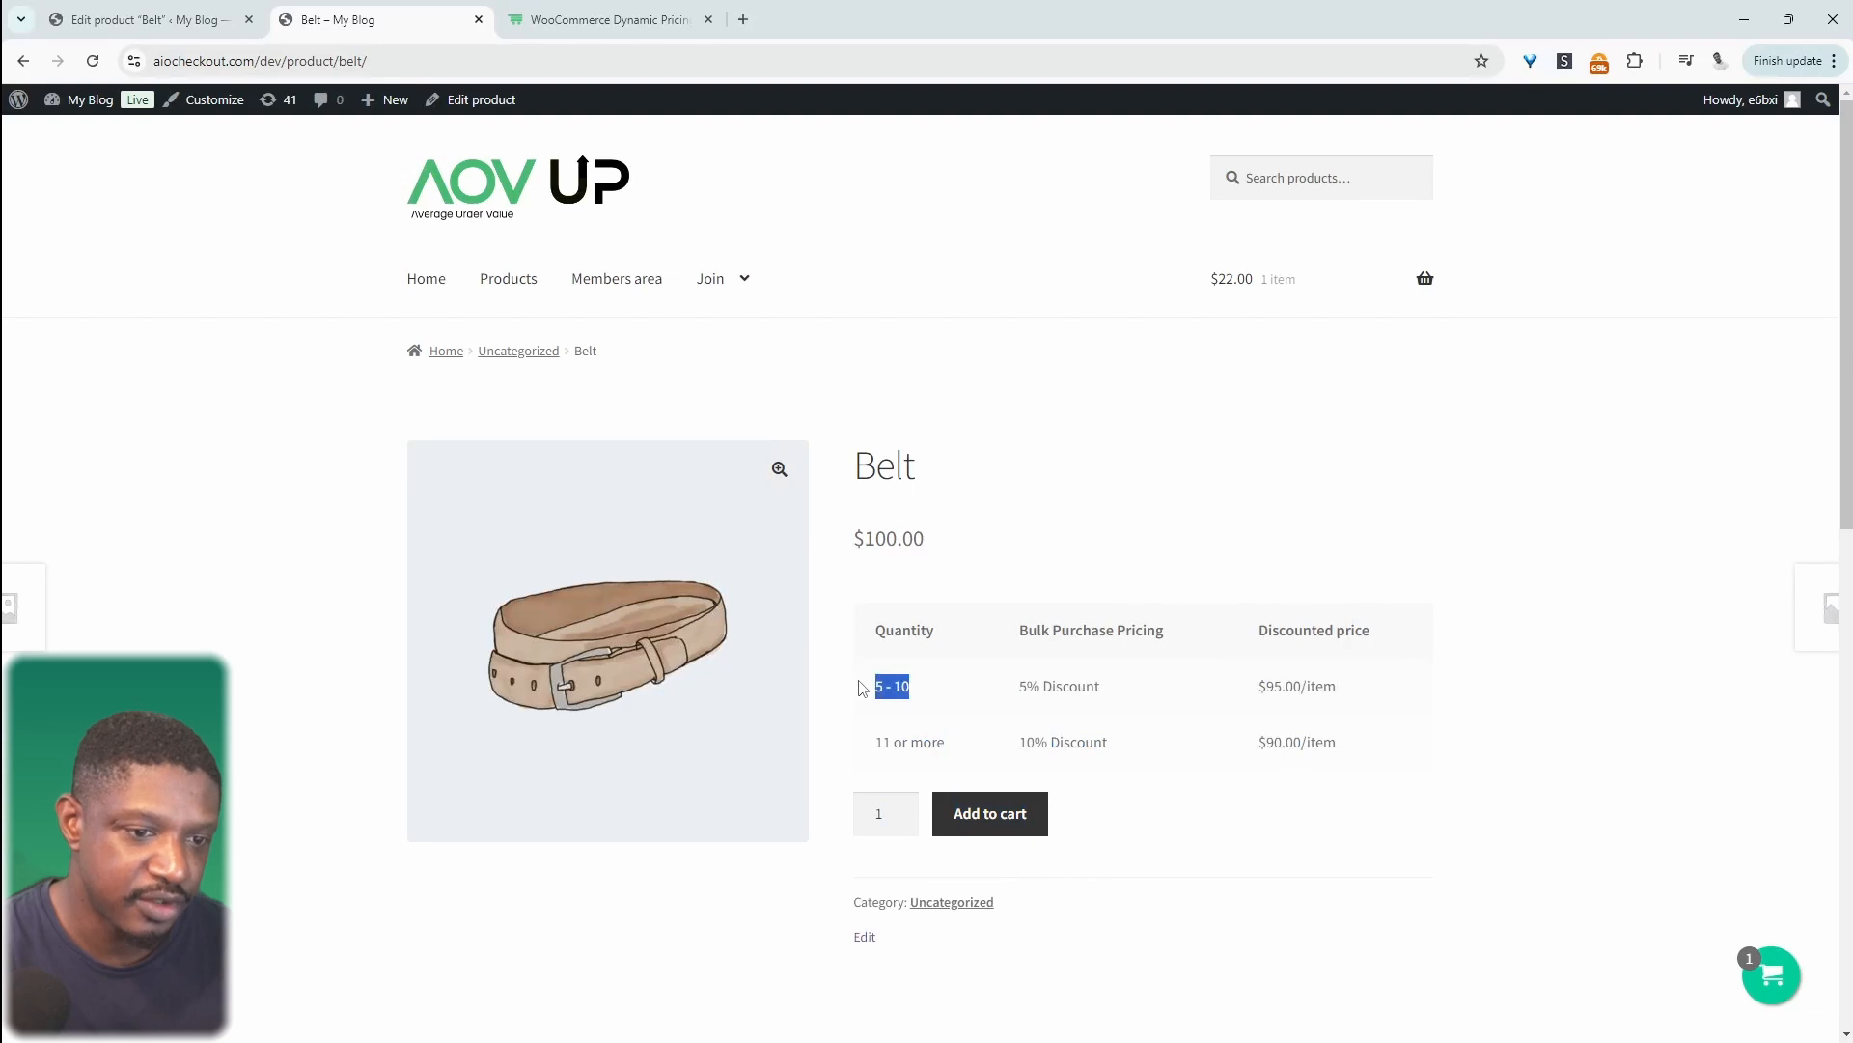
{"action": "left_click_drag", "start_coordinate": [1019, 686], "coordinate": [1085, 683]}
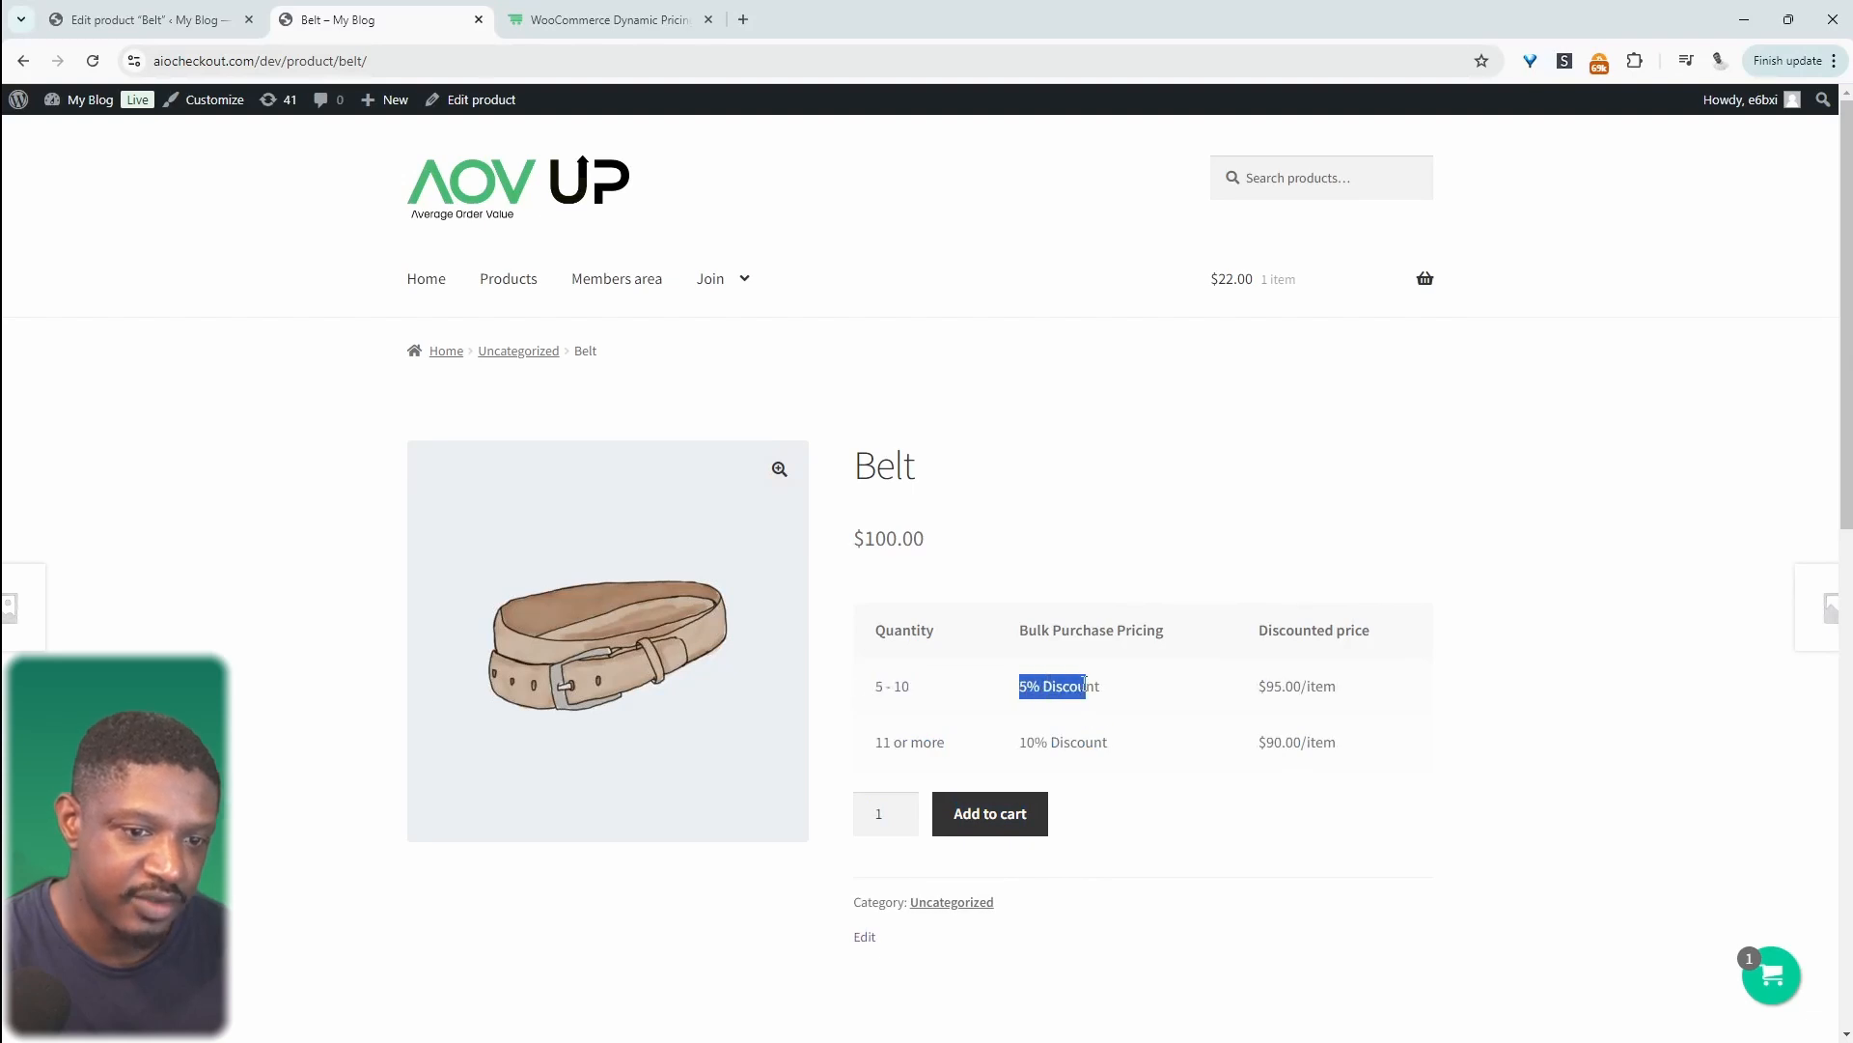
Step: Set the Belt's quantity to 12, add it to the cart and bring up the cart summary
{"action": "left_click", "coordinate": [902, 809]}
{"action": "left_click", "coordinate": [902, 809]}
{"action": "left_click", "coordinate": [902, 809]}
{"action": "left_click", "coordinate": [901, 809]}
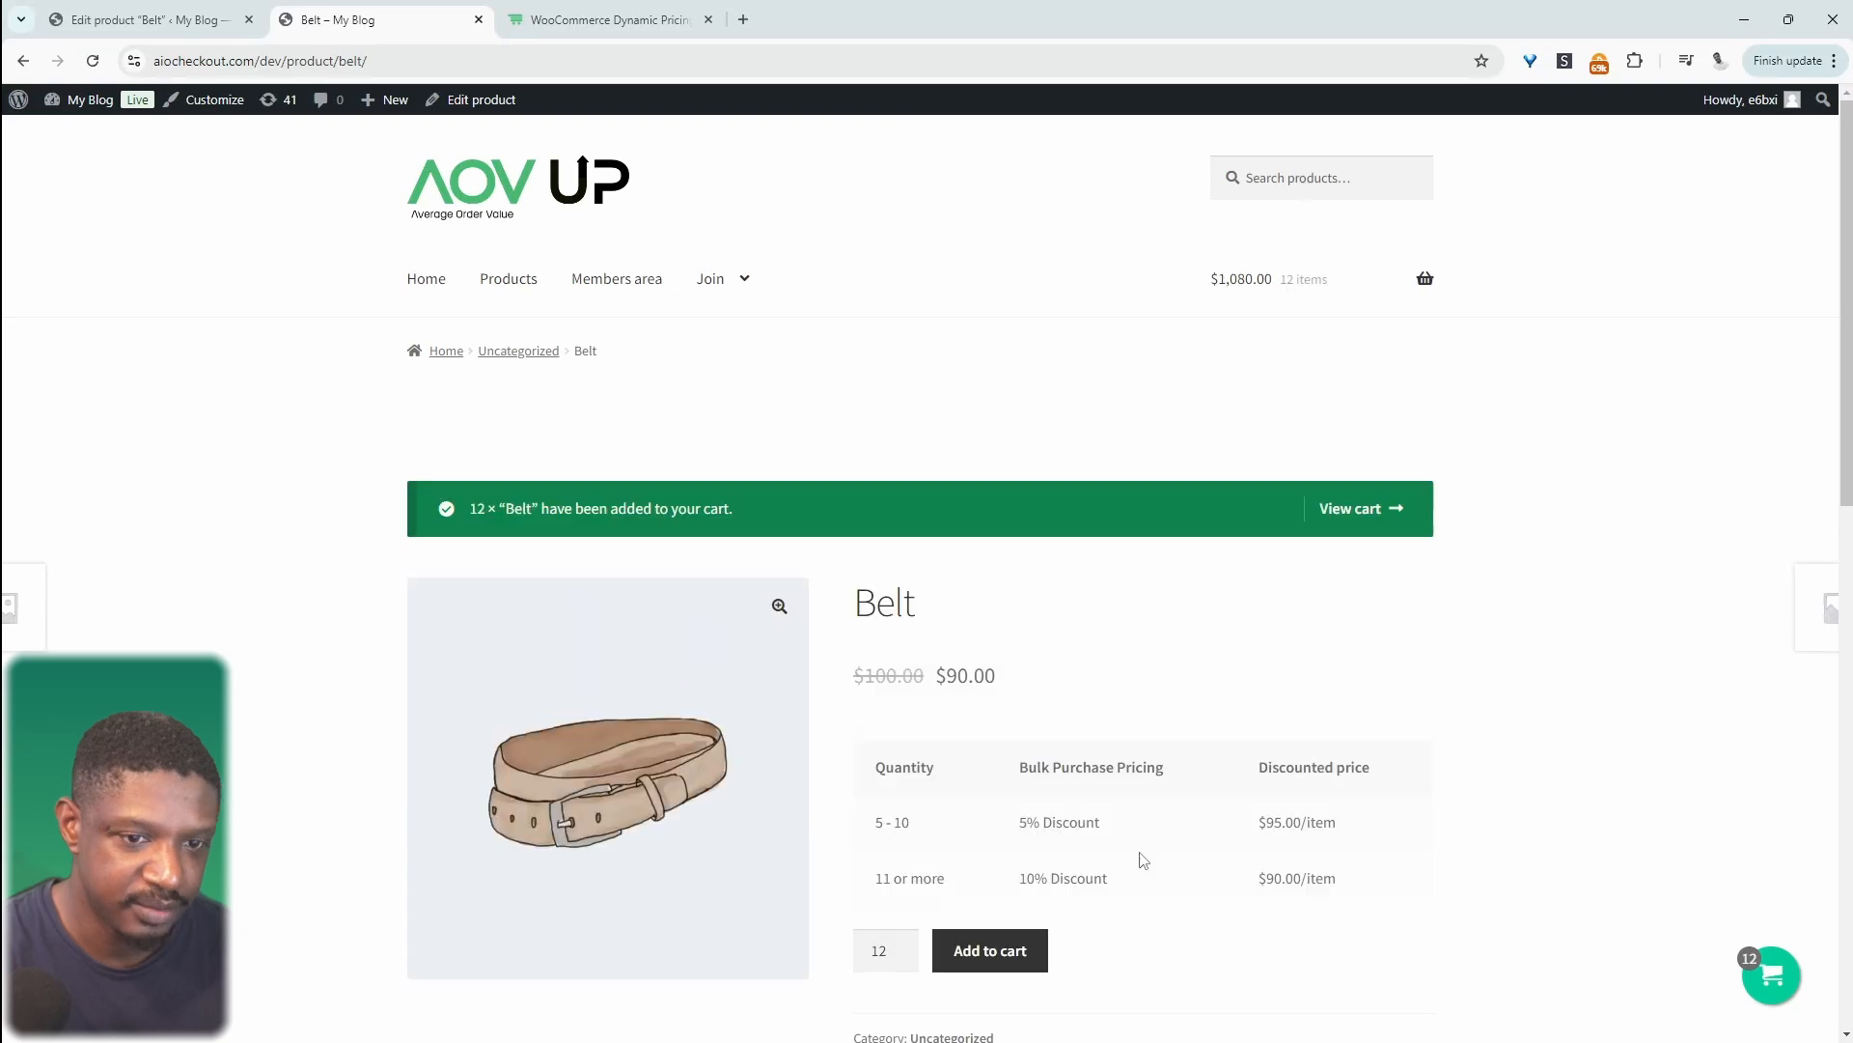
{"action": "mouse_move", "coordinate": [1352, 279]}
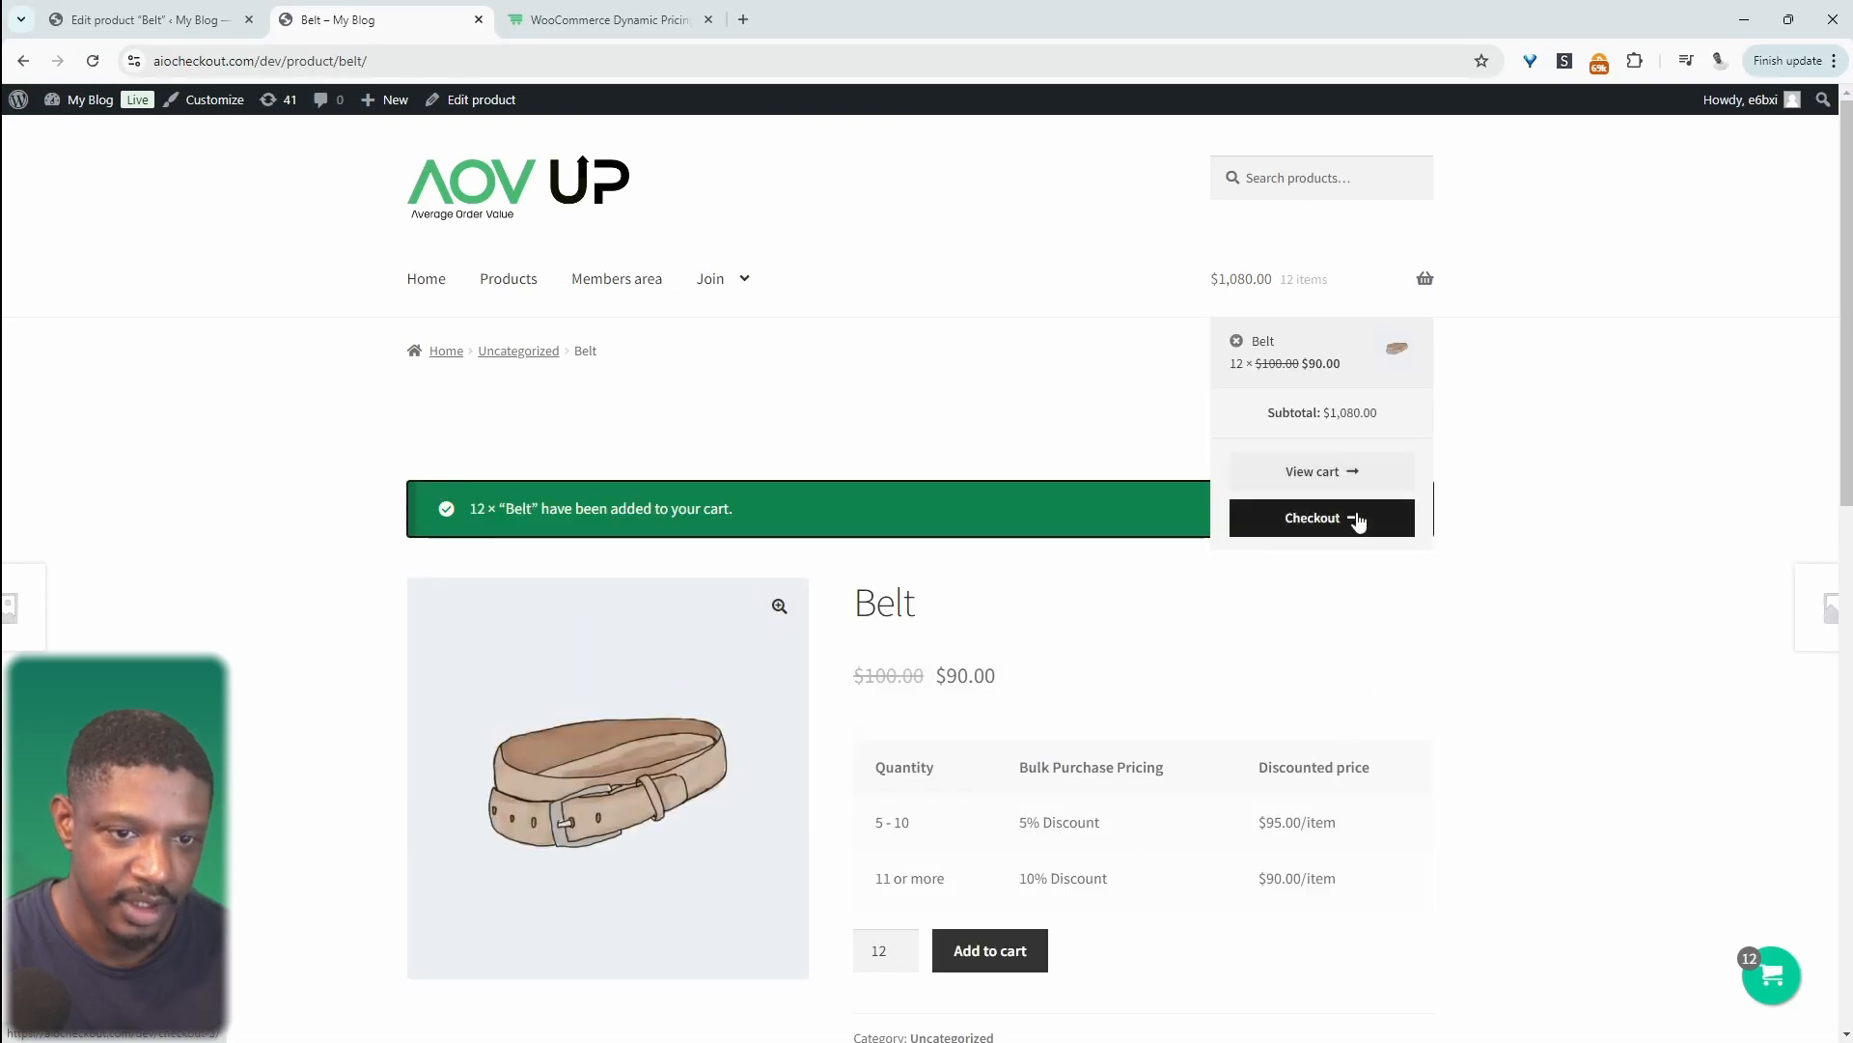